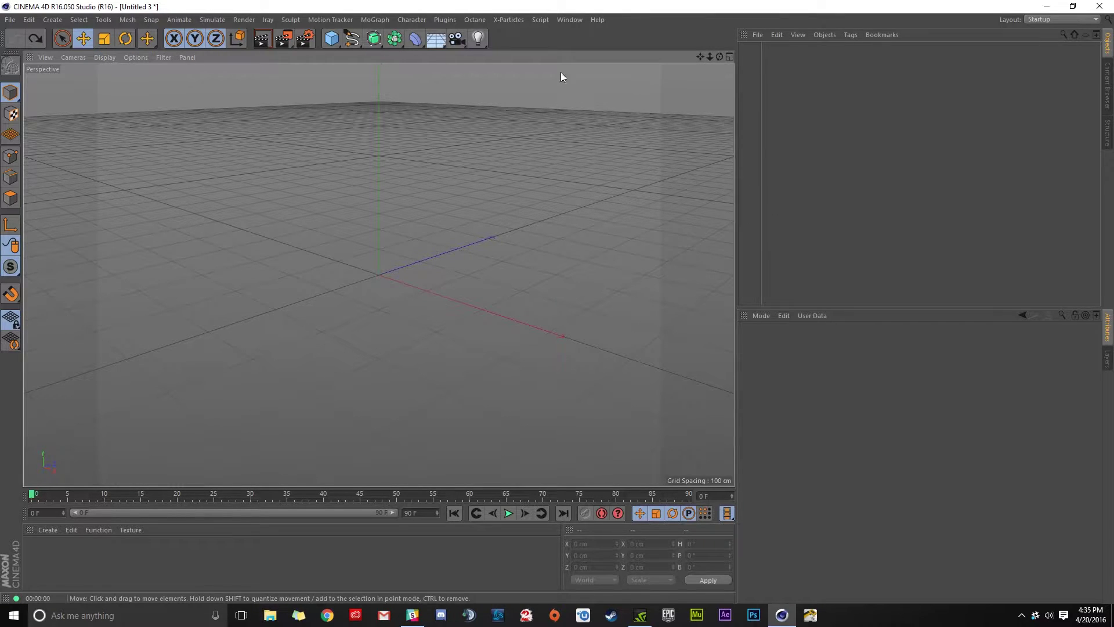
# Step: Open the X-Particles menu in the main menu bar
pyautogui.click(503, 21)
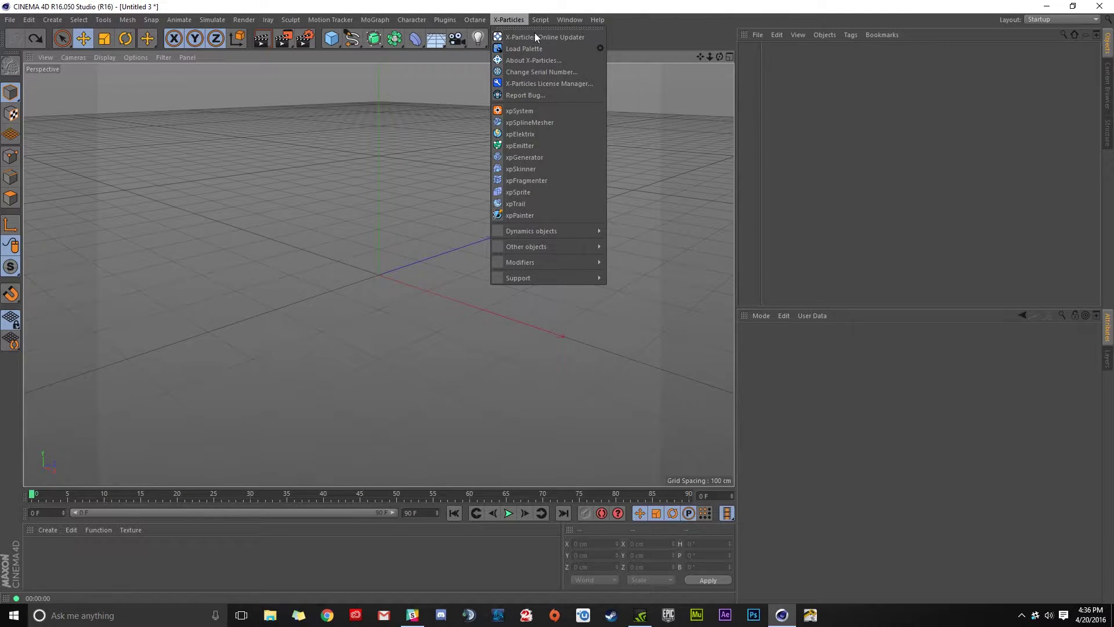
# Step: Add an xpSystem and create an xpEmitter in its Emitters folder
pyautogui.click(535, 110)
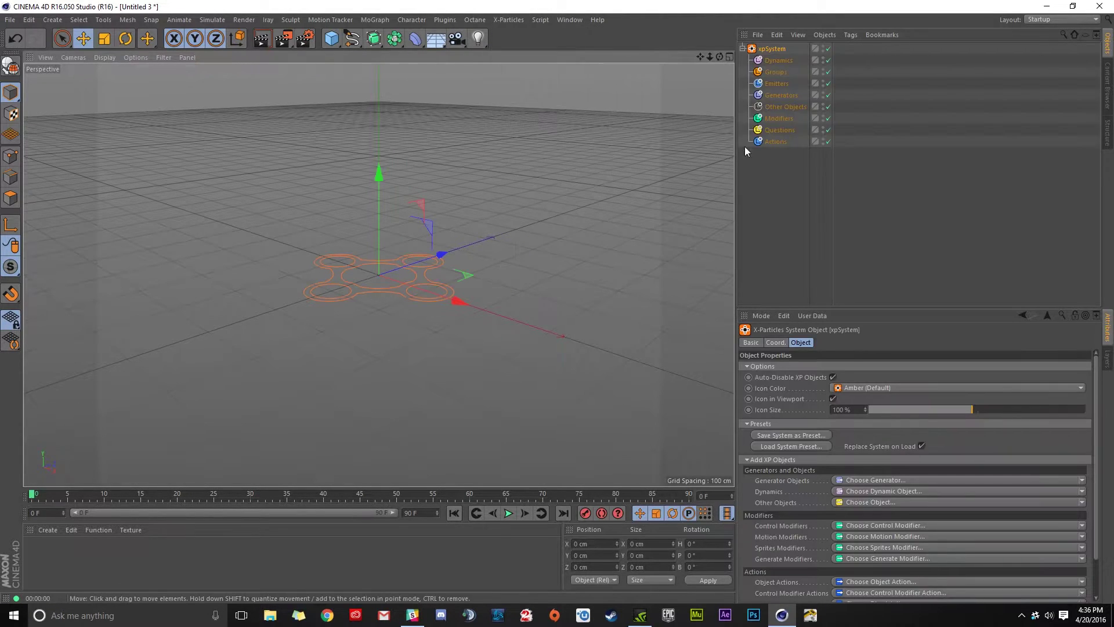
pyautogui.click(775, 83)
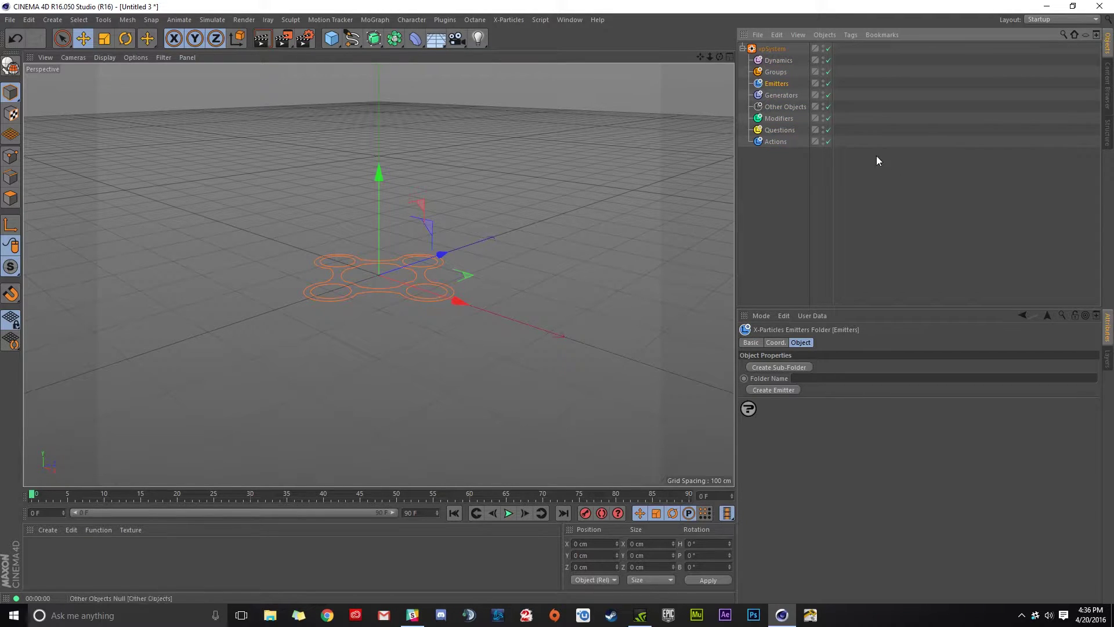
pyautogui.click(773, 390)
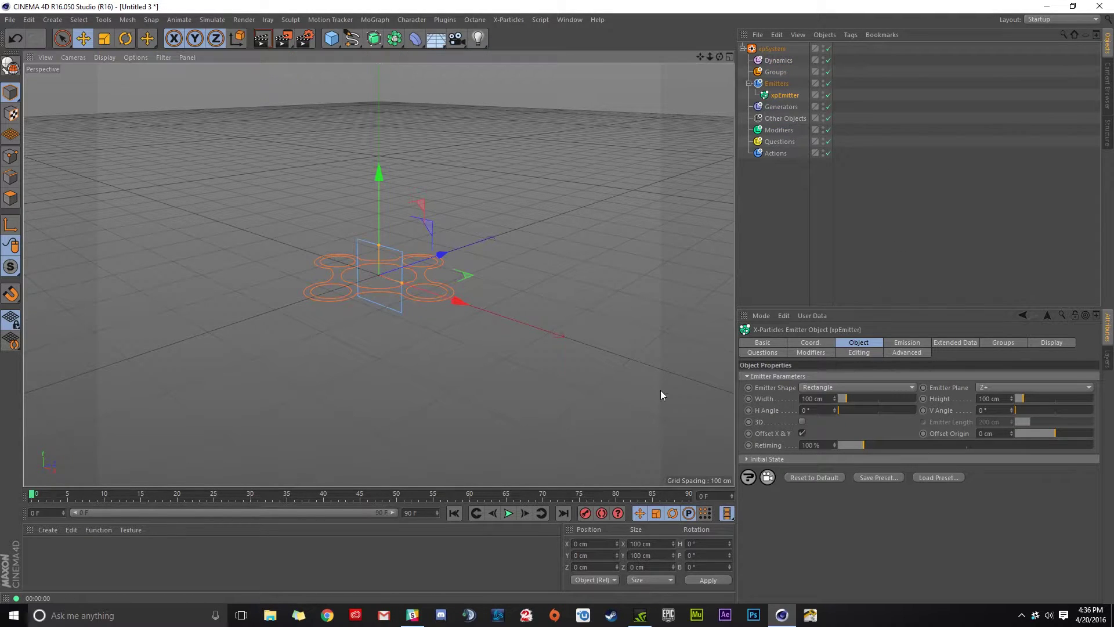
# Step: Play the animation, pause at frame 72, and orbit around the particle stream
pyautogui.click(508, 514)
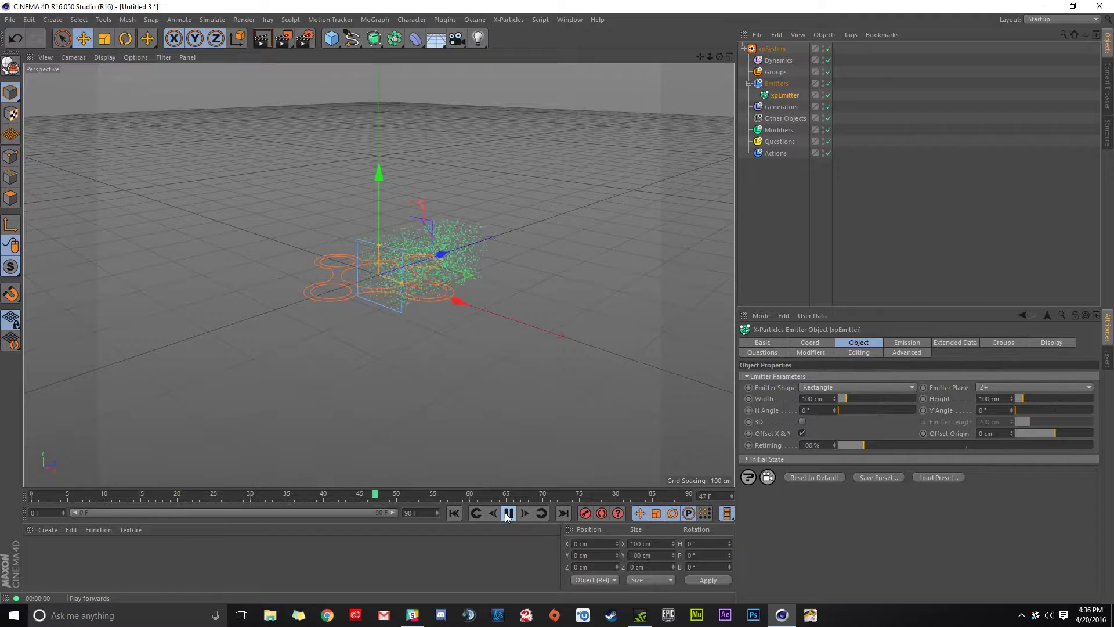
pyautogui.click(508, 513)
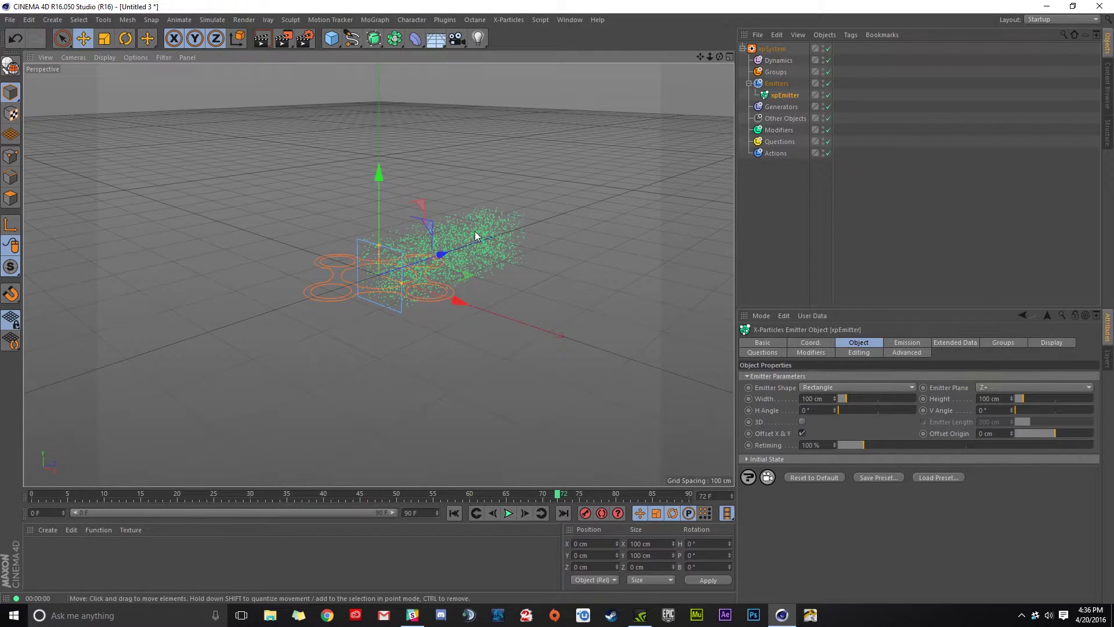
pyautogui.scroll(2, 467, 245)
pyautogui.moveTo(467, 245)
pyautogui.keyDown('alt'); pyautogui.mouseDown()
pyautogui.moveTo(444, 259)
pyautogui.moveTo(464, 244)
pyautogui.mouseUp(); pyautogui.keyUp('alt')
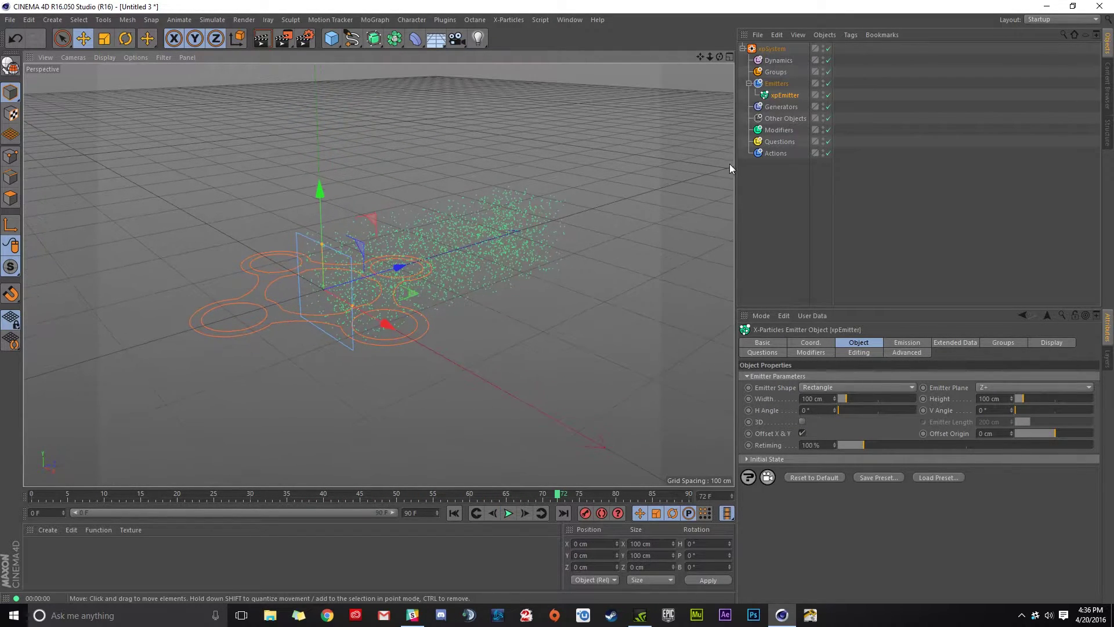
# Step: Add a Skinner under Generators with xpEmitter as its source, then zoom in on the mesh
pyautogui.click(771, 108)
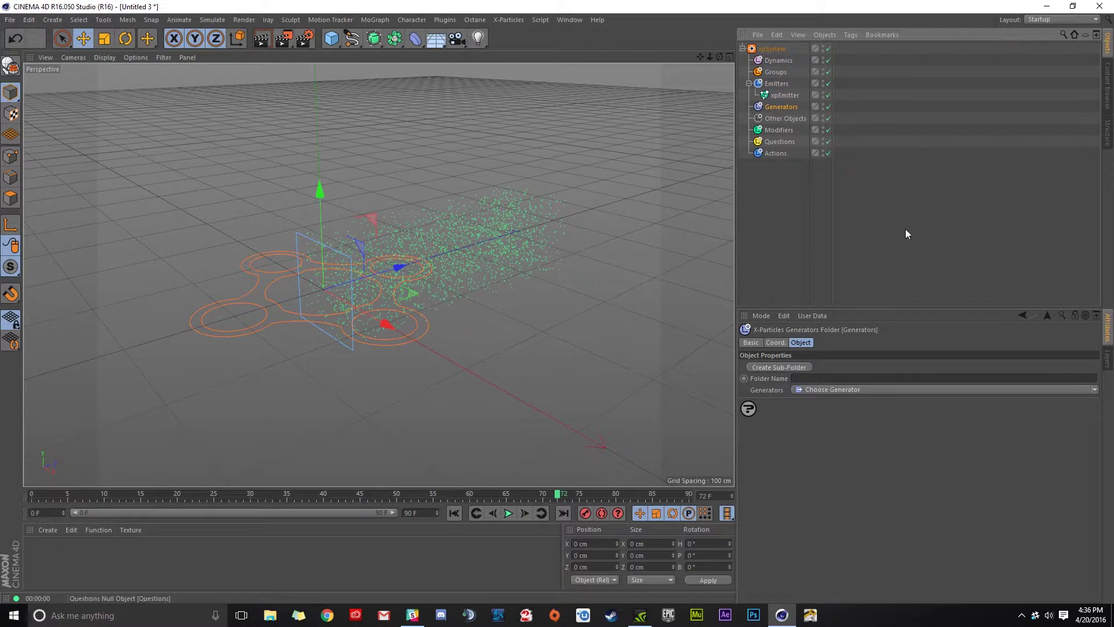
pyautogui.click(818, 391)
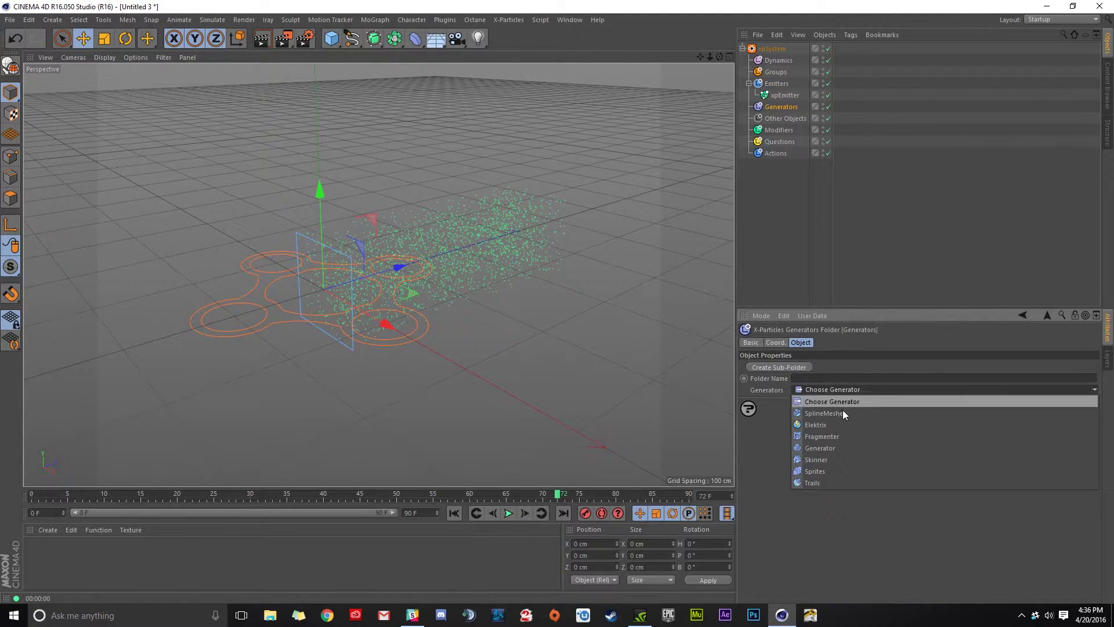
pyautogui.click(838, 460)
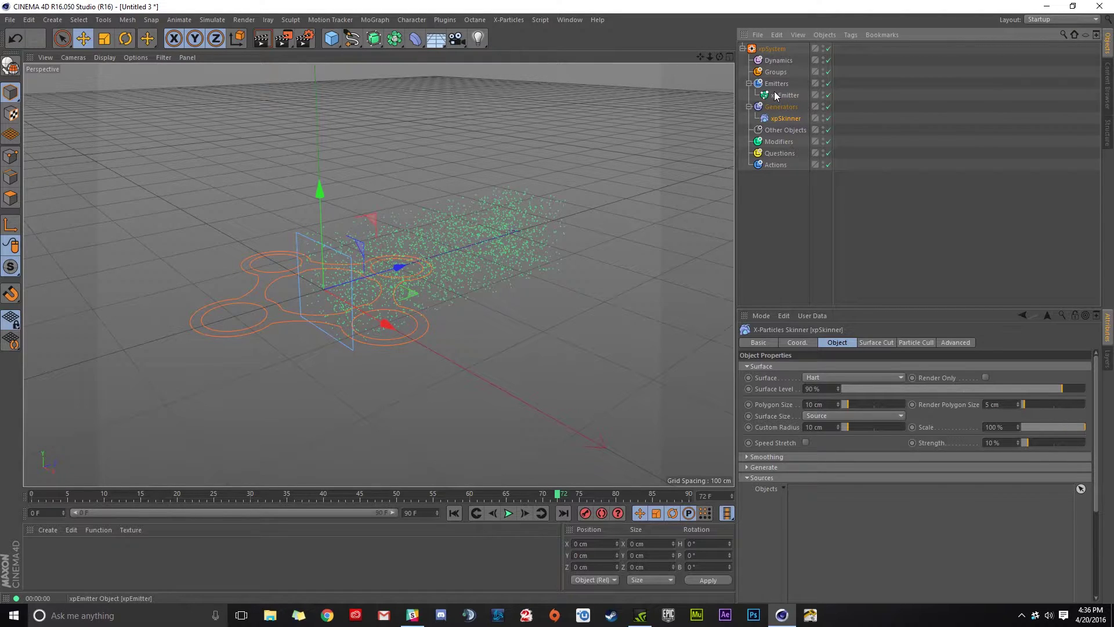
pyautogui.moveTo(777, 95); pyautogui.dragTo(818, 497)
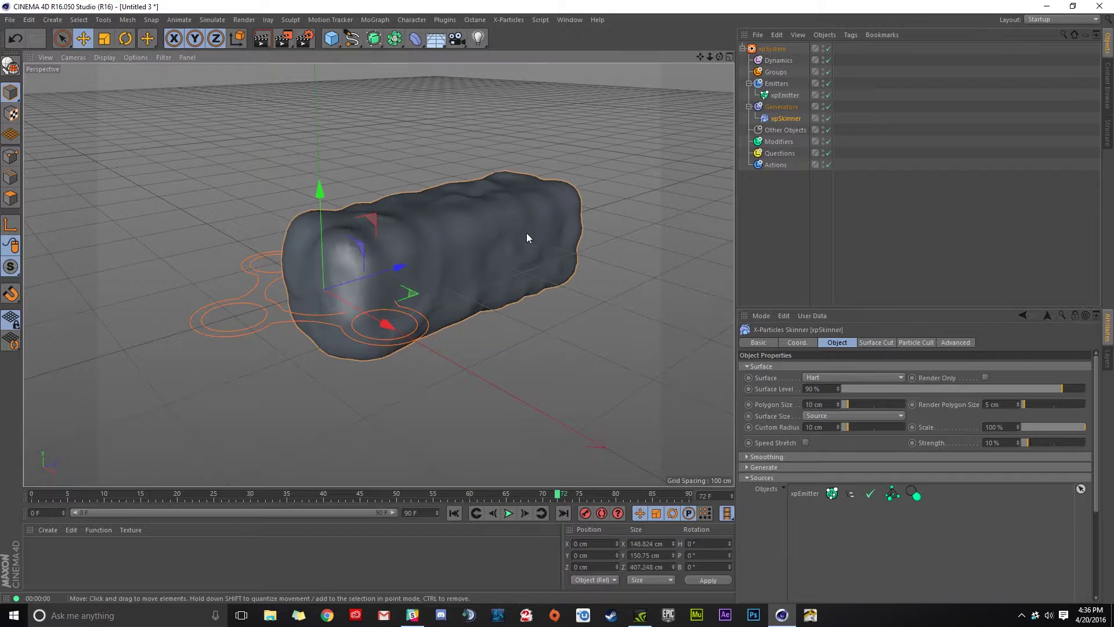
pyautogui.scroll(4, 479, 208)
pyautogui.keyDown('alt'); pyautogui.moveTo(376, 274); pyautogui.dragTo(318, 78, button='right'); pyautogui.keyUp('alt')
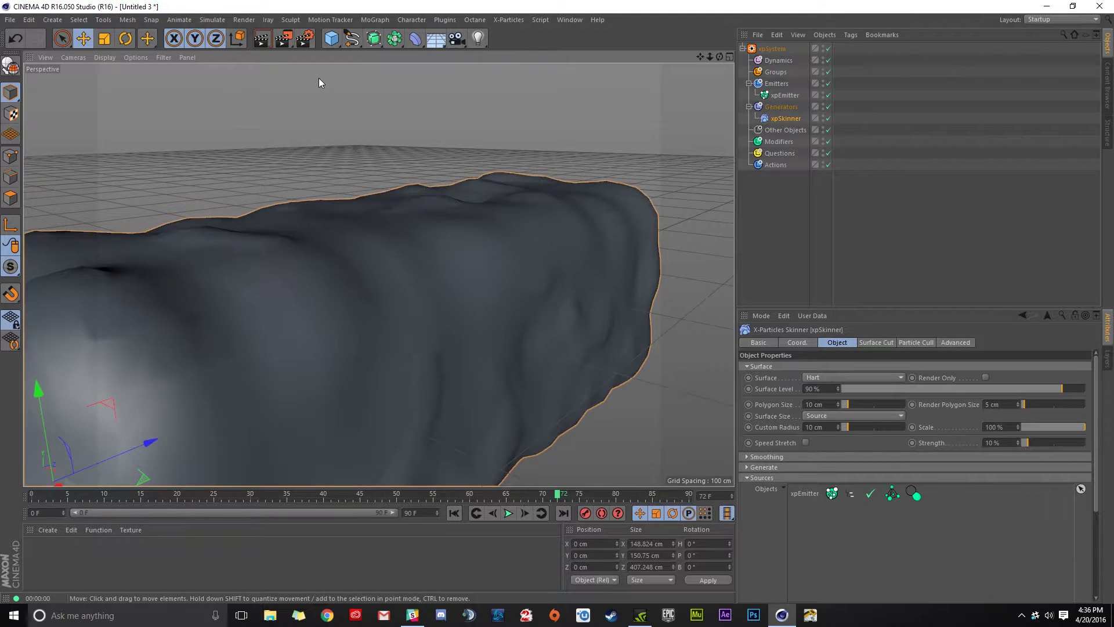
# Step: Add the Depth of Field post effect in Render Settings and close the window
pyautogui.click(307, 38)
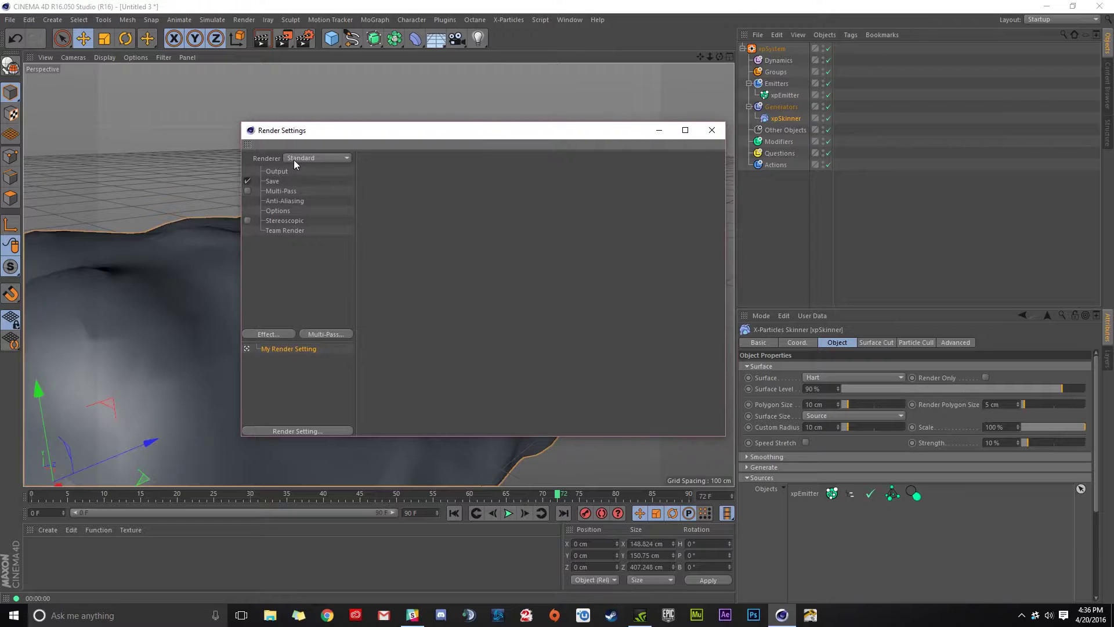
pyautogui.click(710, 132)
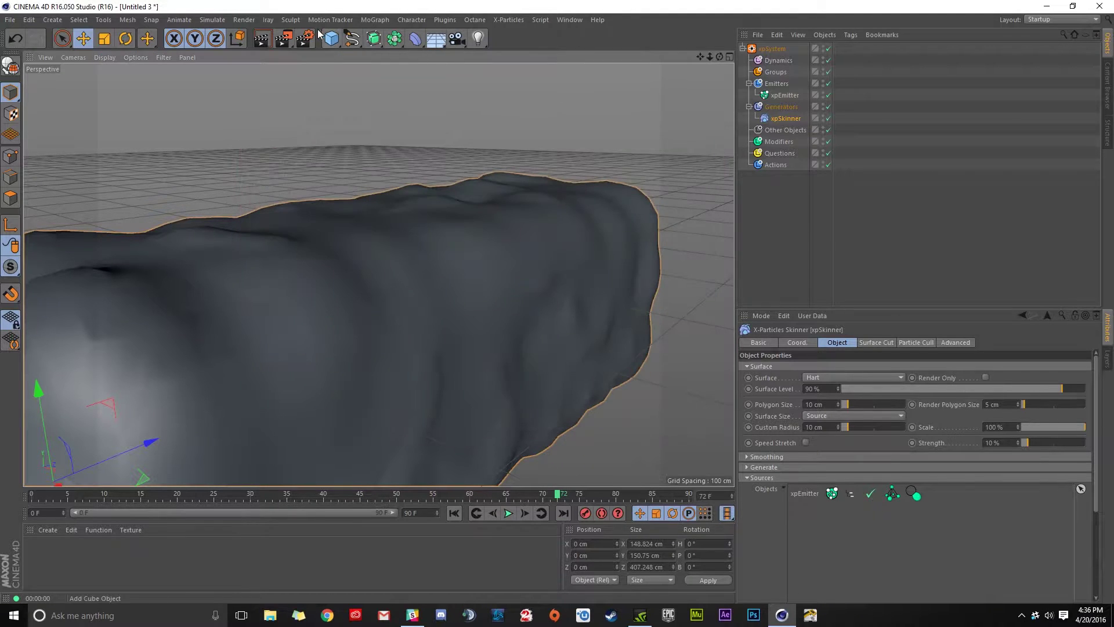
pyautogui.click(304, 38)
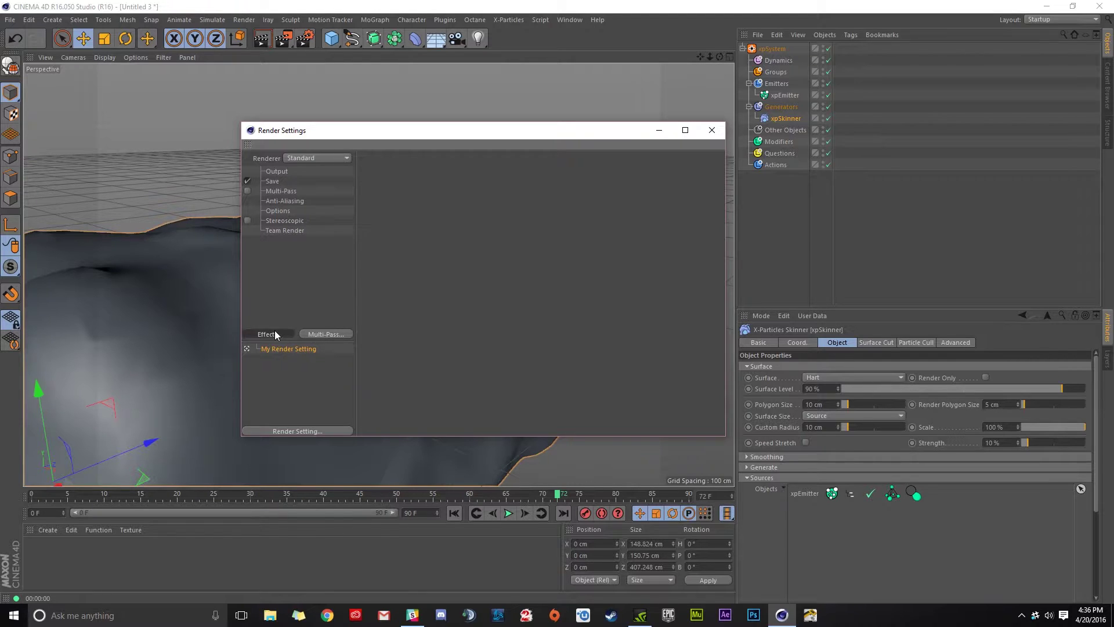
pyautogui.click(274, 333)
pyautogui.click(335, 376)
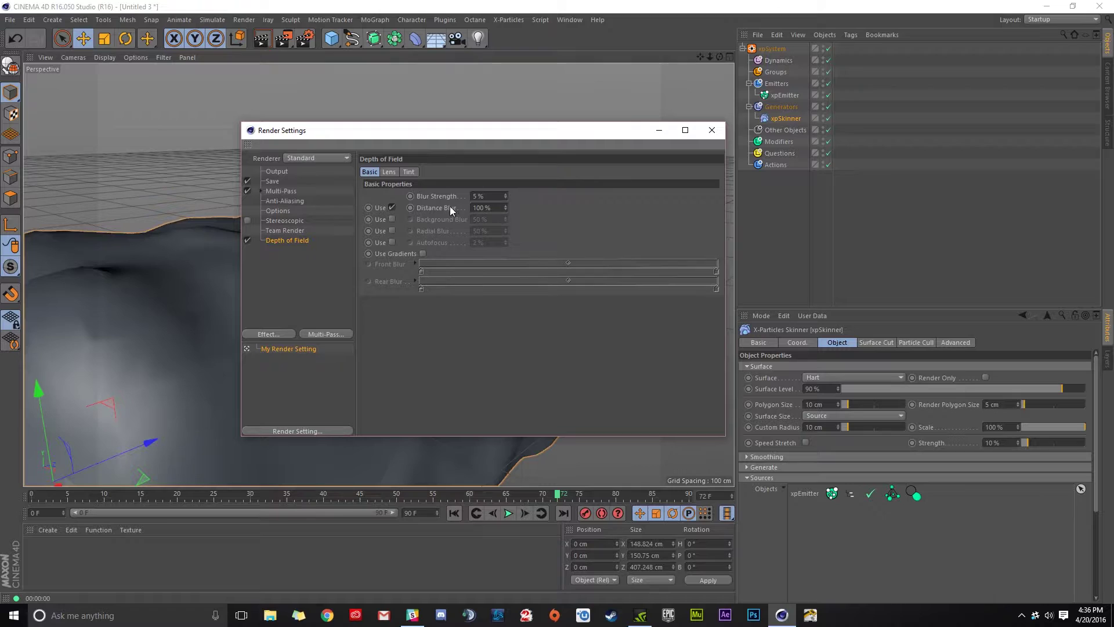
pyautogui.click(711, 131)
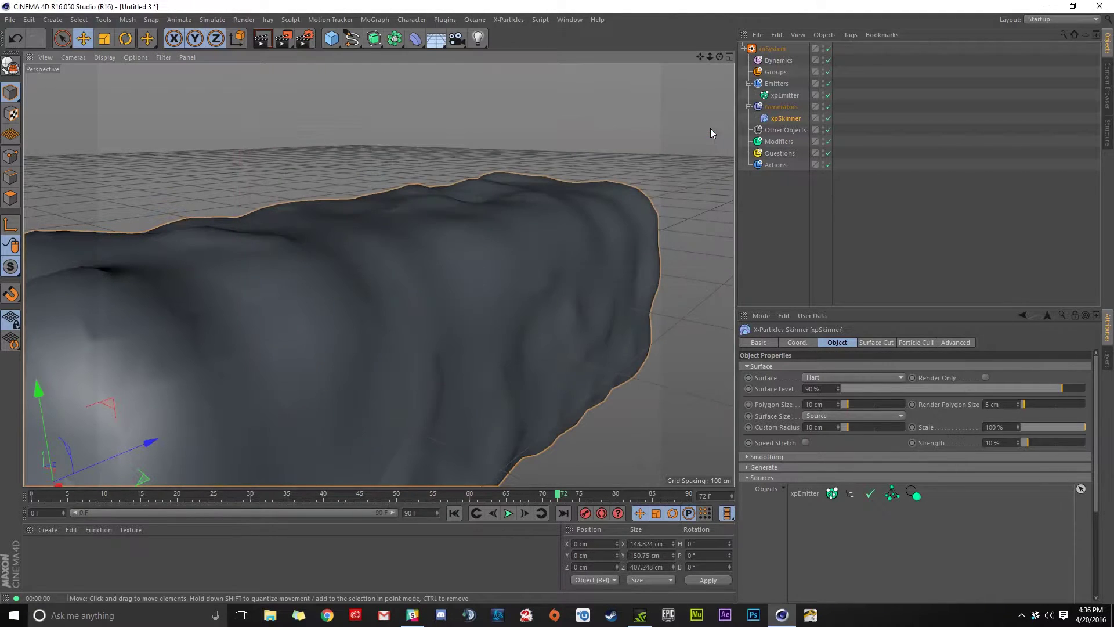
# Step: Add a camera to the scene and orbit around the mesh
pyautogui.click(457, 41)
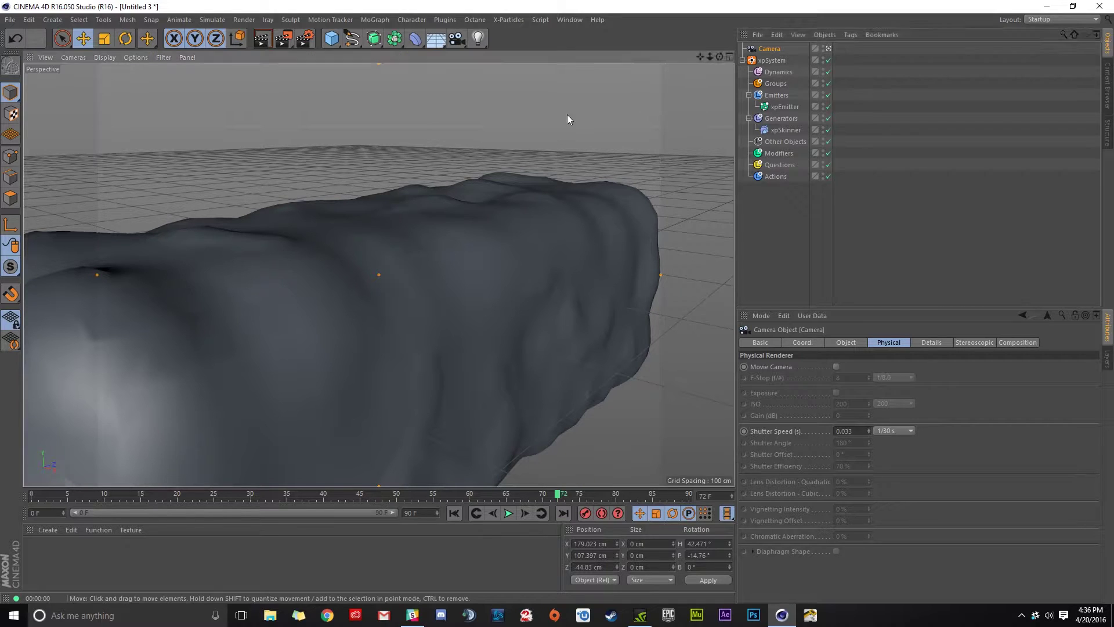
pyautogui.scroll(3, 396, 259)
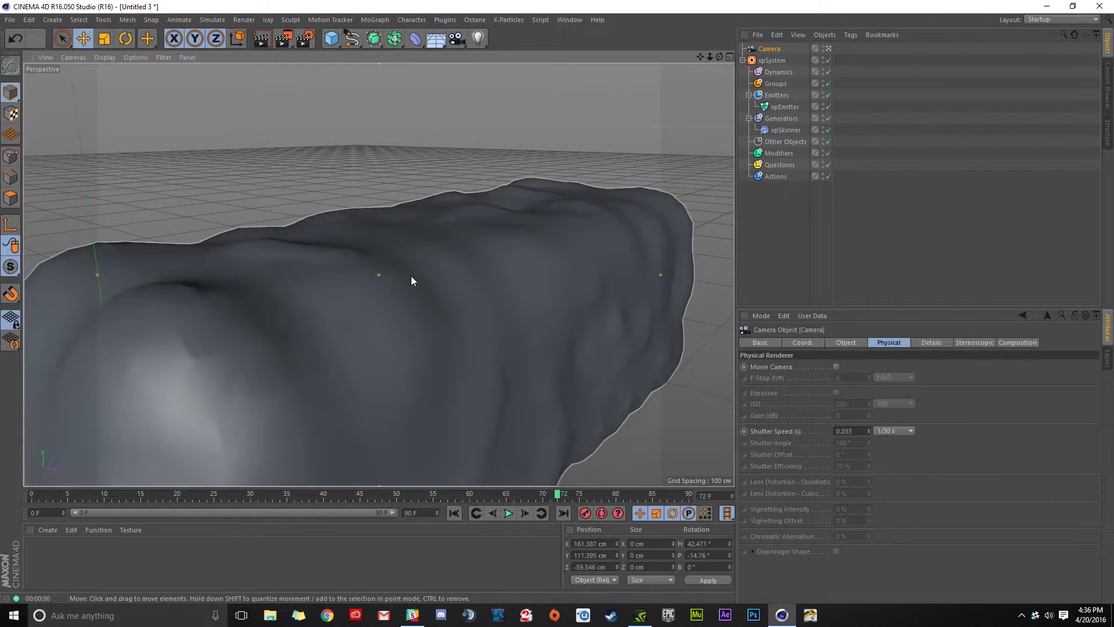
pyautogui.keyDown('alt'); pyautogui.moveTo(412, 277); pyautogui.dragTo(490, 311); pyautogui.keyUp('alt')
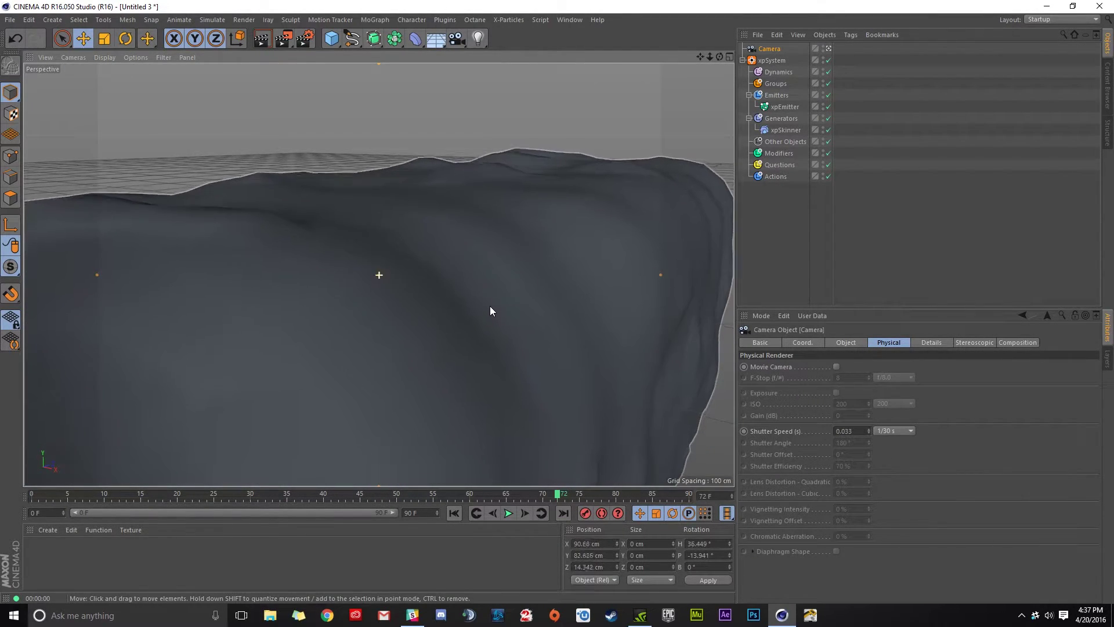
pyautogui.scroll(1, 489, 302)
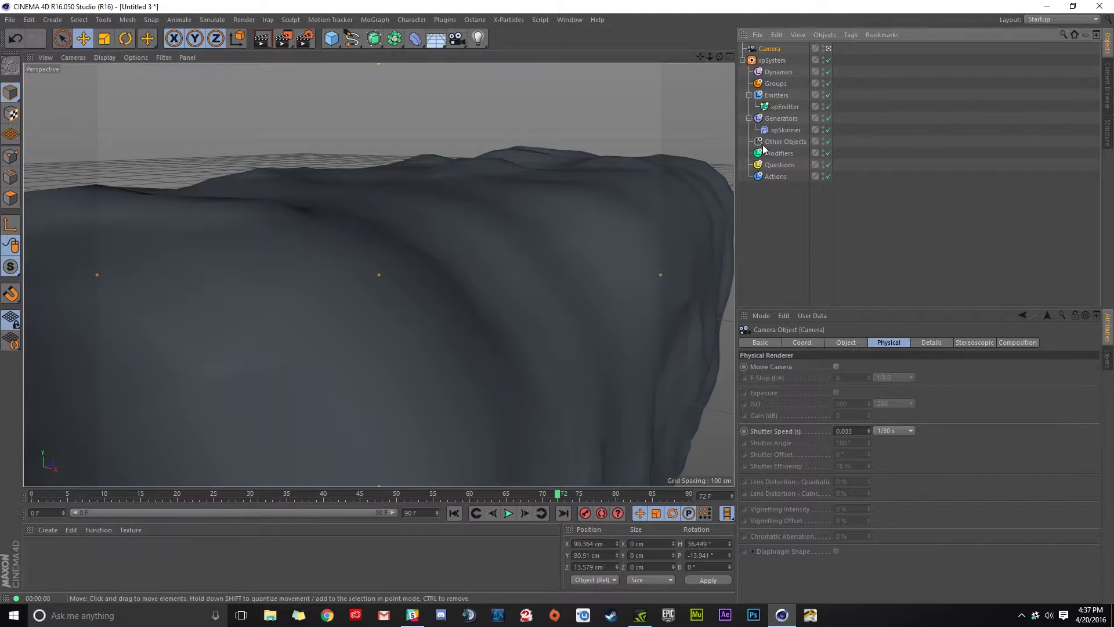
# Step: Lower the xpSkinner's Polygon Size for a finer mesh
pyautogui.click(780, 130)
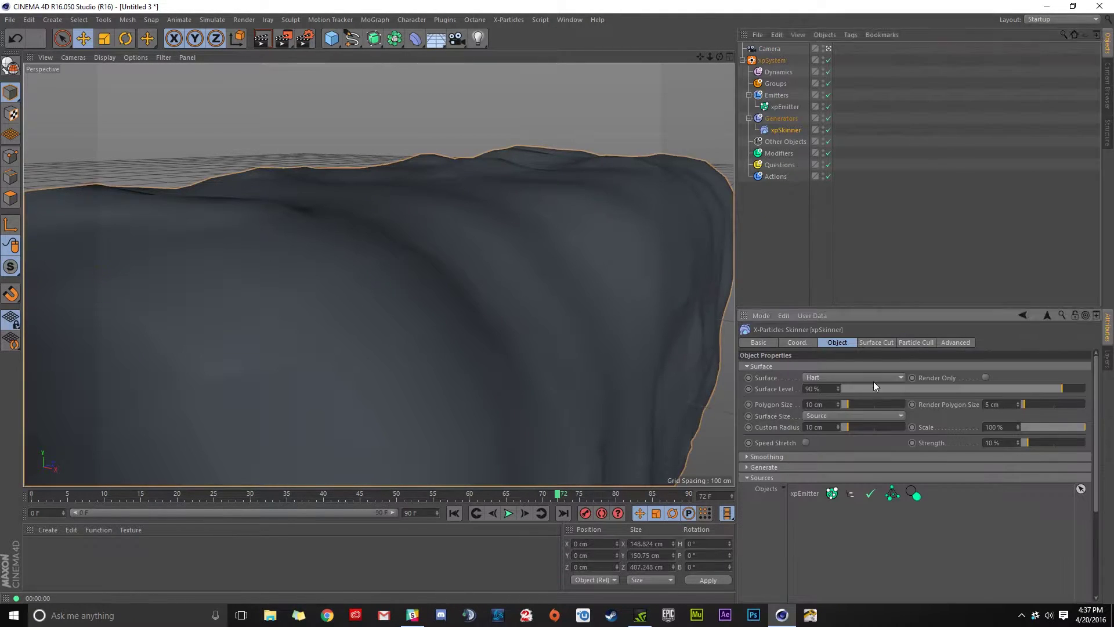
pyautogui.doubleClick(828, 406)
pyautogui.write('7 cm')
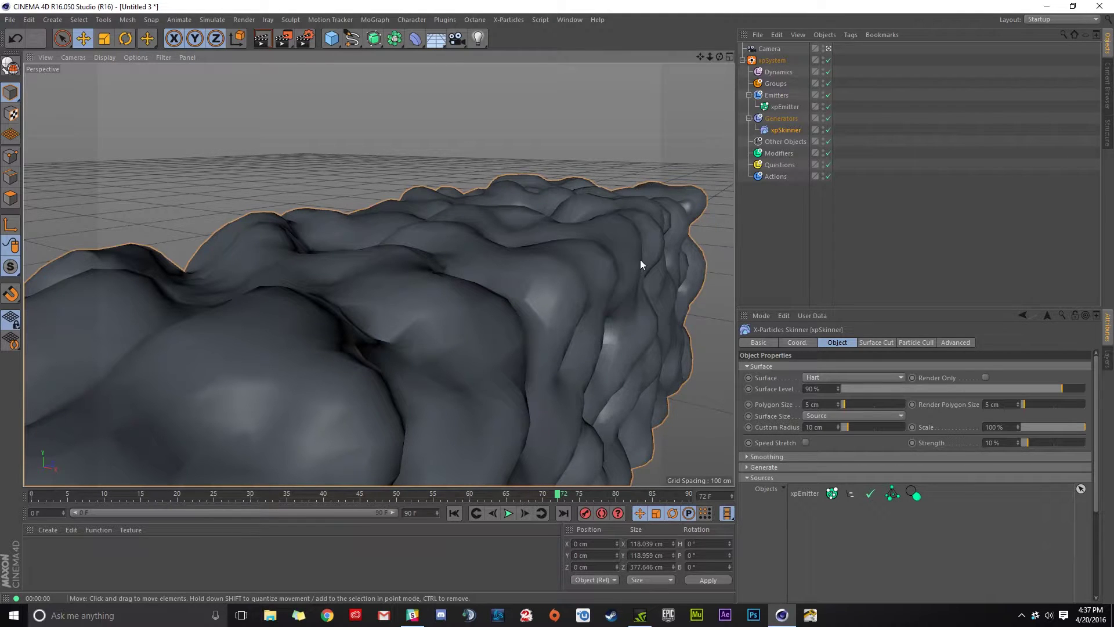
# Step: Preview-render the skinned mesh, then inspect the camera's focus and Physical settings
pyautogui.click(261, 39)
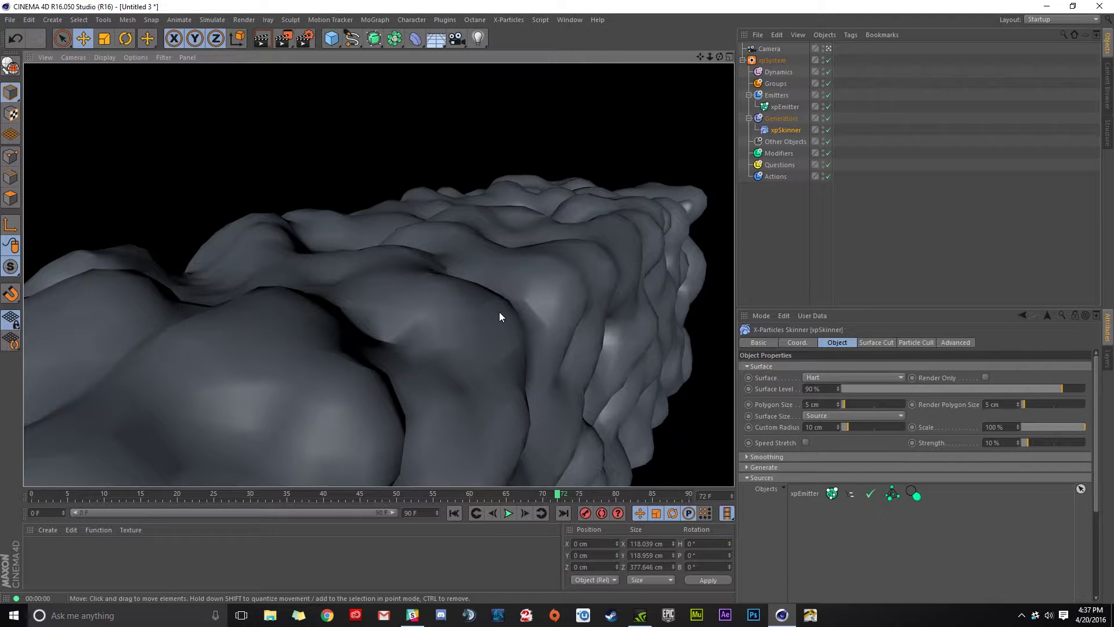
pyautogui.keyDown('alt'); pyautogui.moveTo(500, 316); pyautogui.dragTo(467, 318); pyautogui.keyUp('alt')
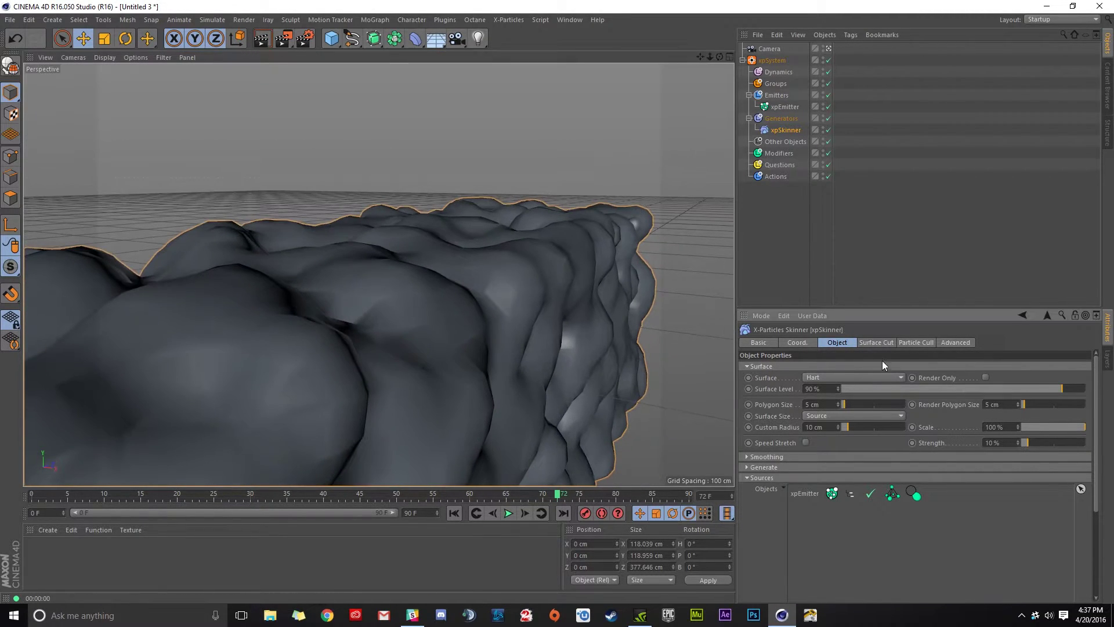
pyautogui.click(770, 50)
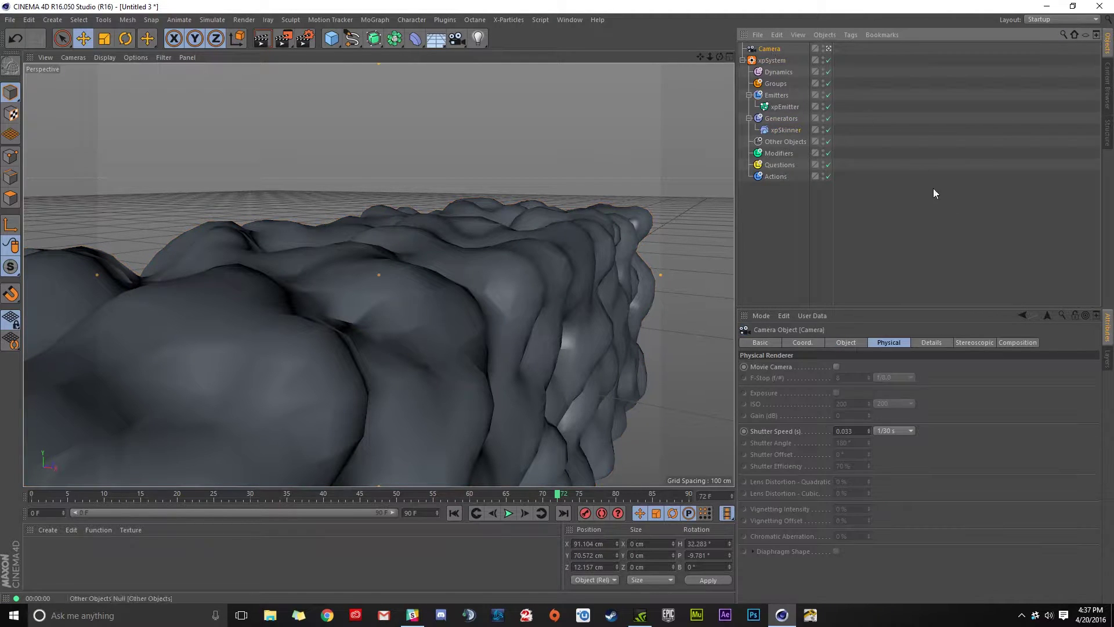
pyautogui.click(840, 342)
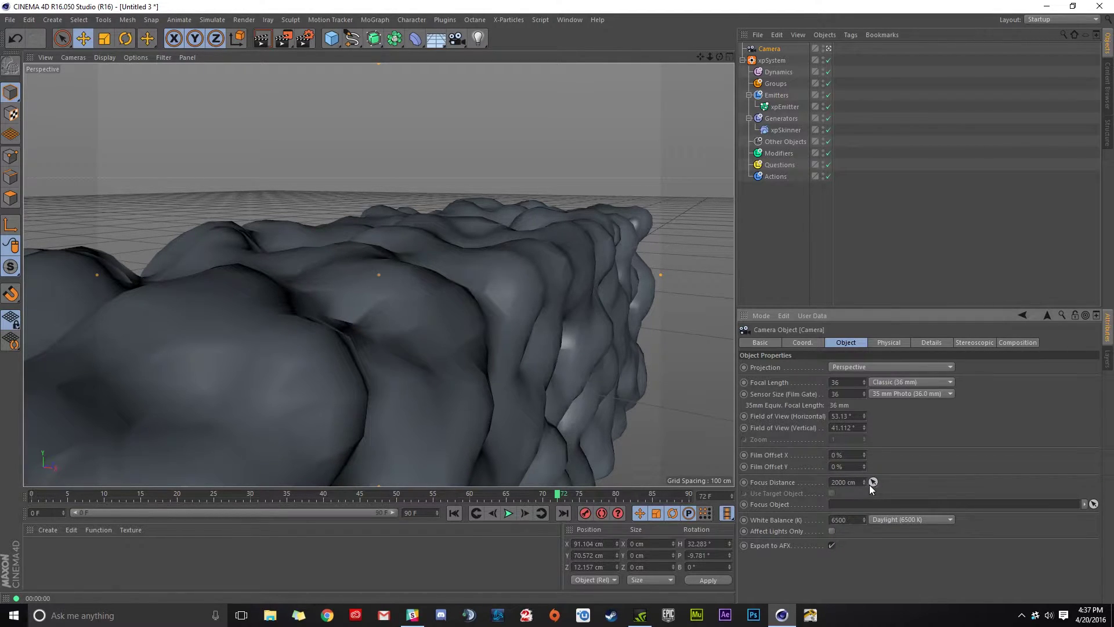
pyautogui.click(884, 342)
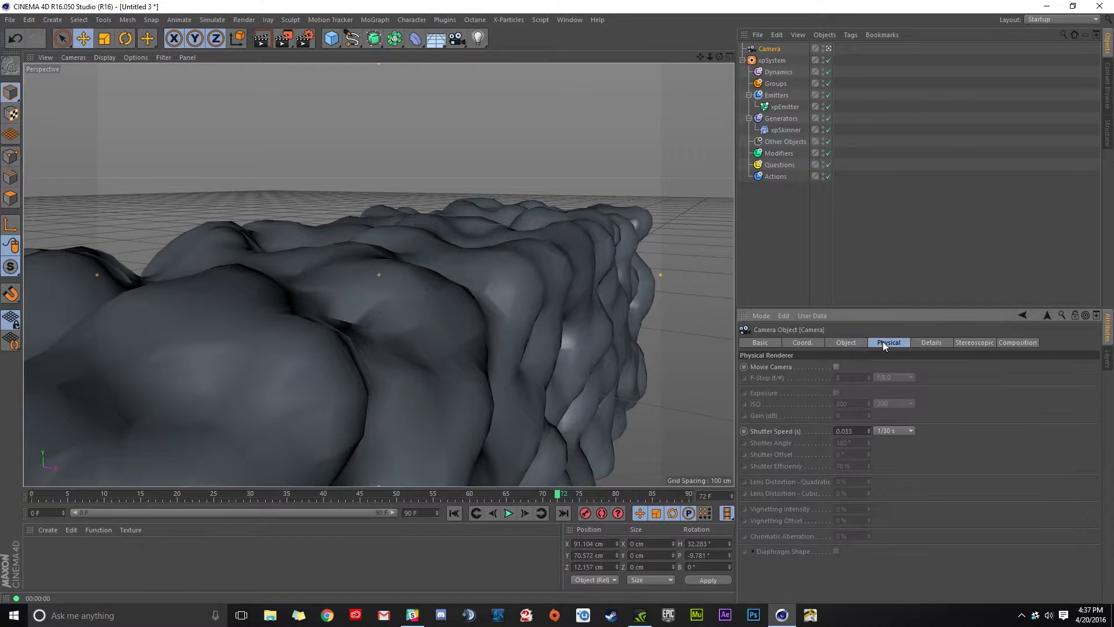
# Step: Enable the camera's DOF Map Front Blur and Rear Blur, then test-render the blurred view
pyautogui.click(922, 344)
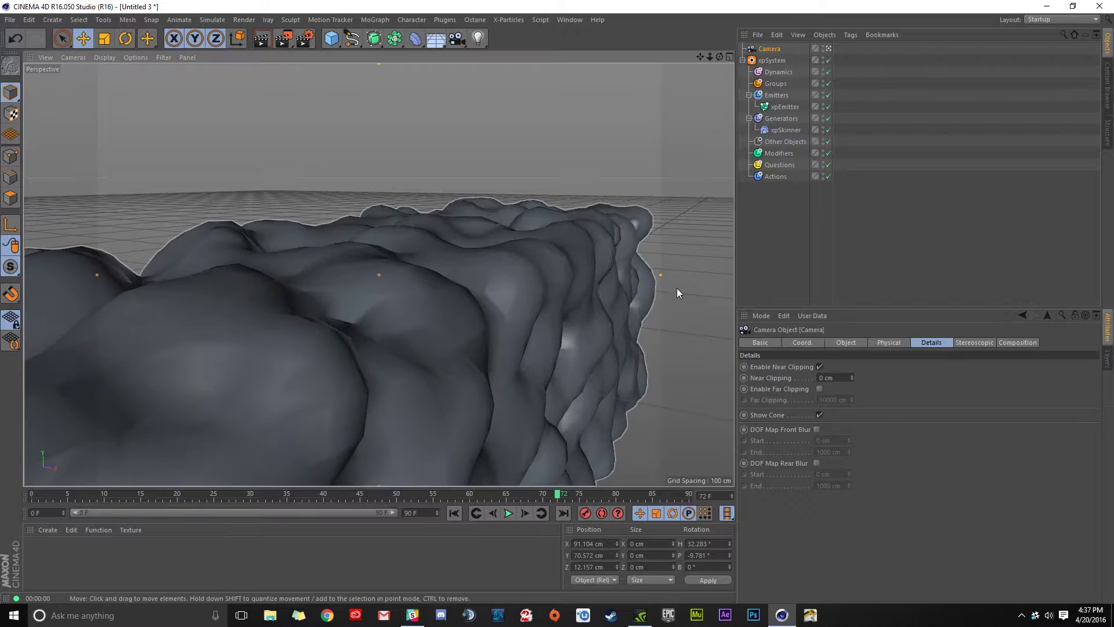
pyautogui.keyDown('alt'); pyautogui.moveTo(501, 343); pyautogui.dragTo(513, 308); pyautogui.keyUp('alt')
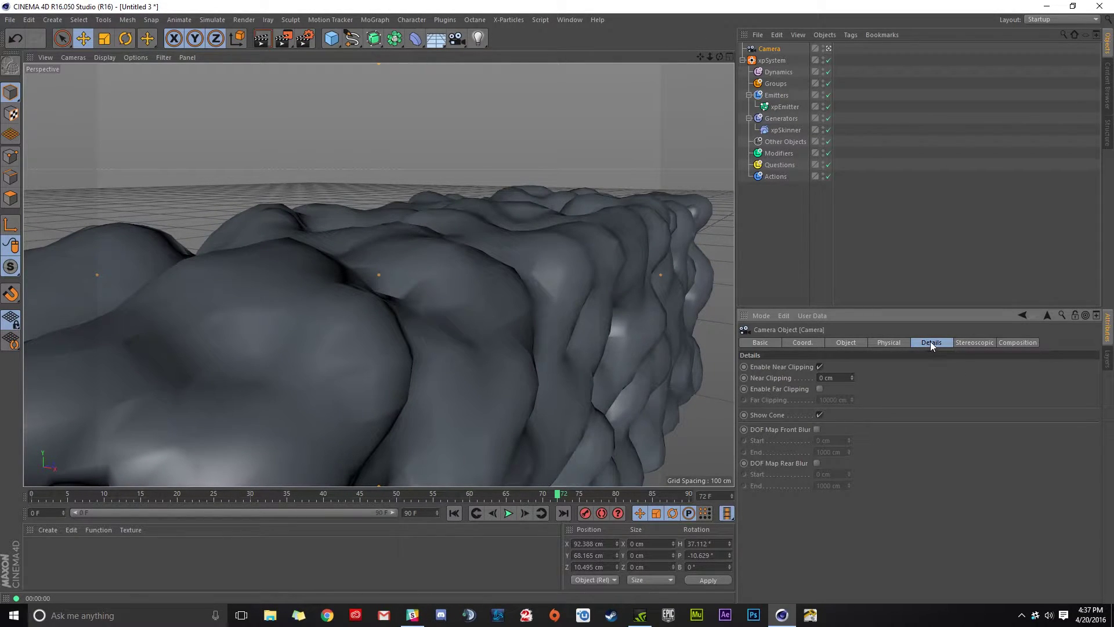
pyautogui.click(817, 430)
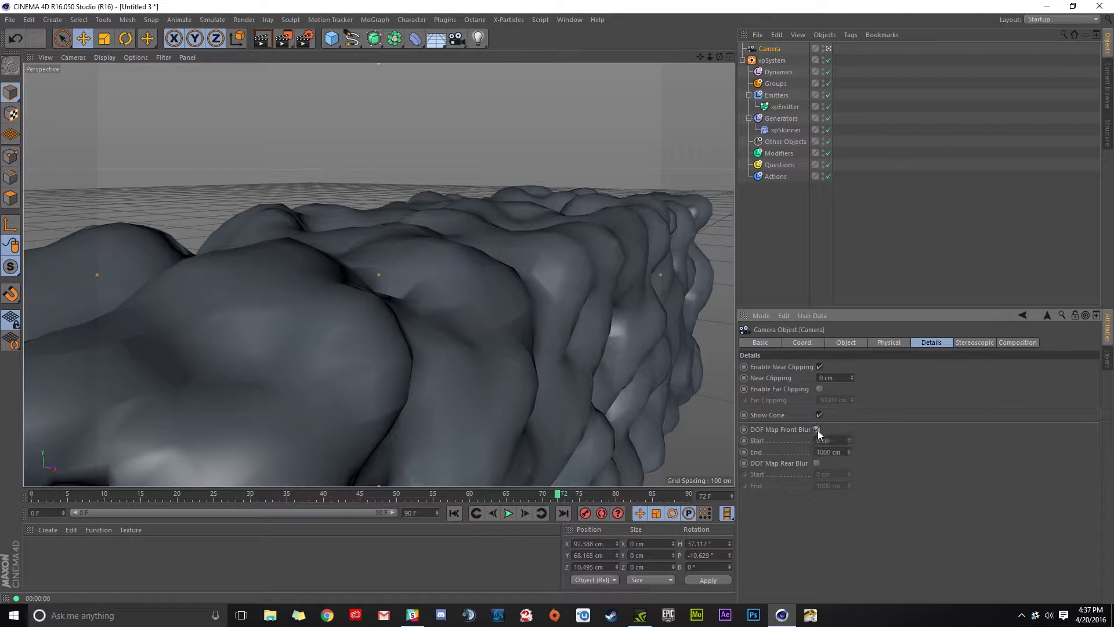
pyautogui.click(815, 462)
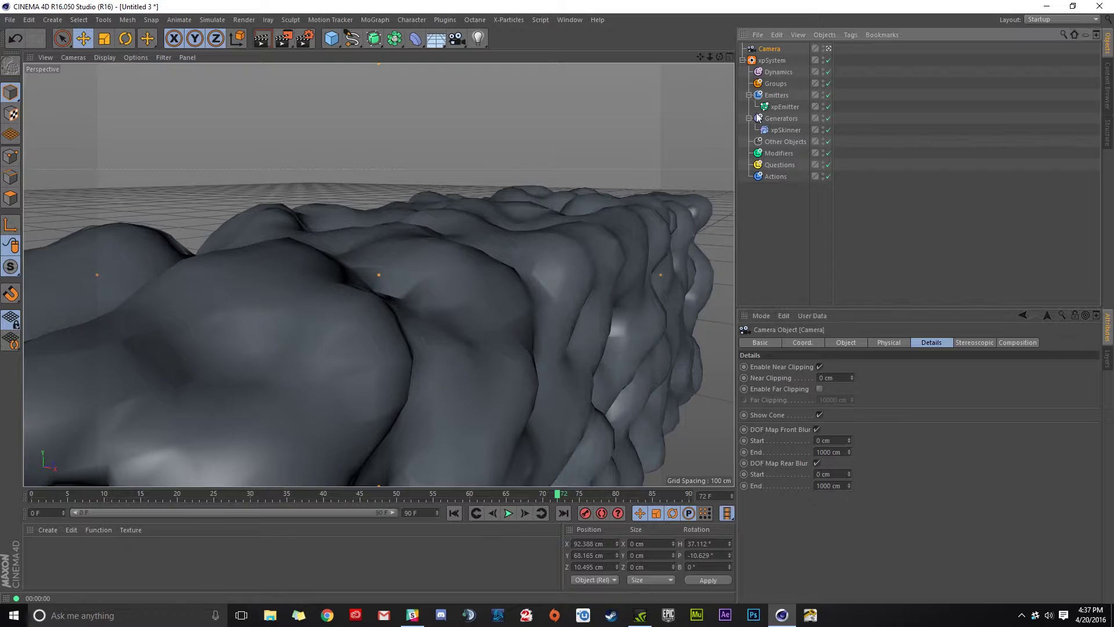
pyautogui.click(266, 39)
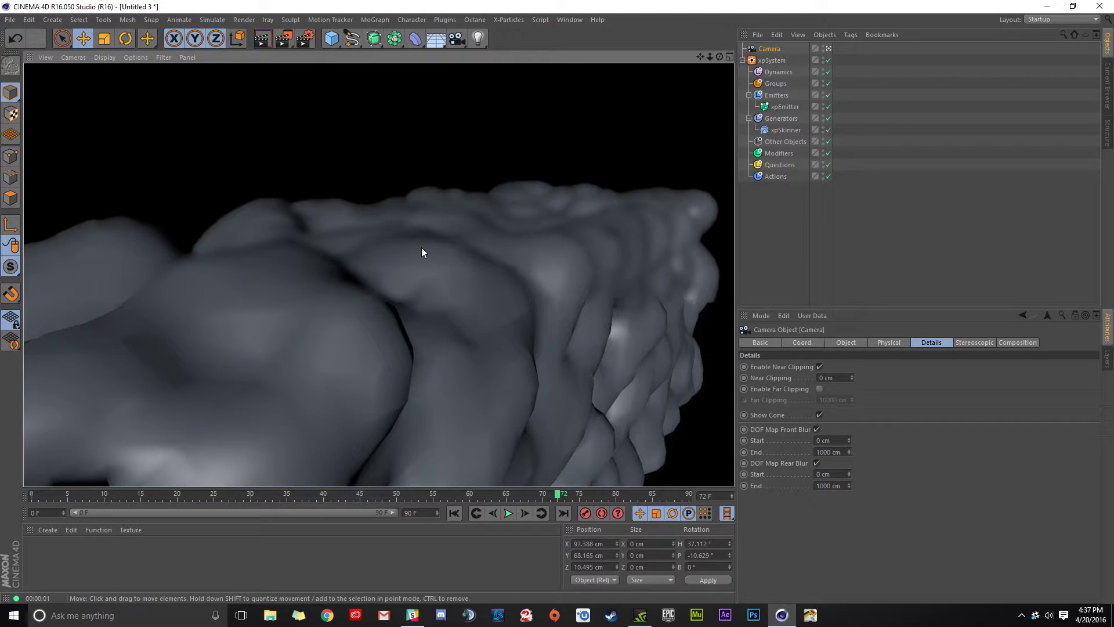
pyautogui.click(421, 251)
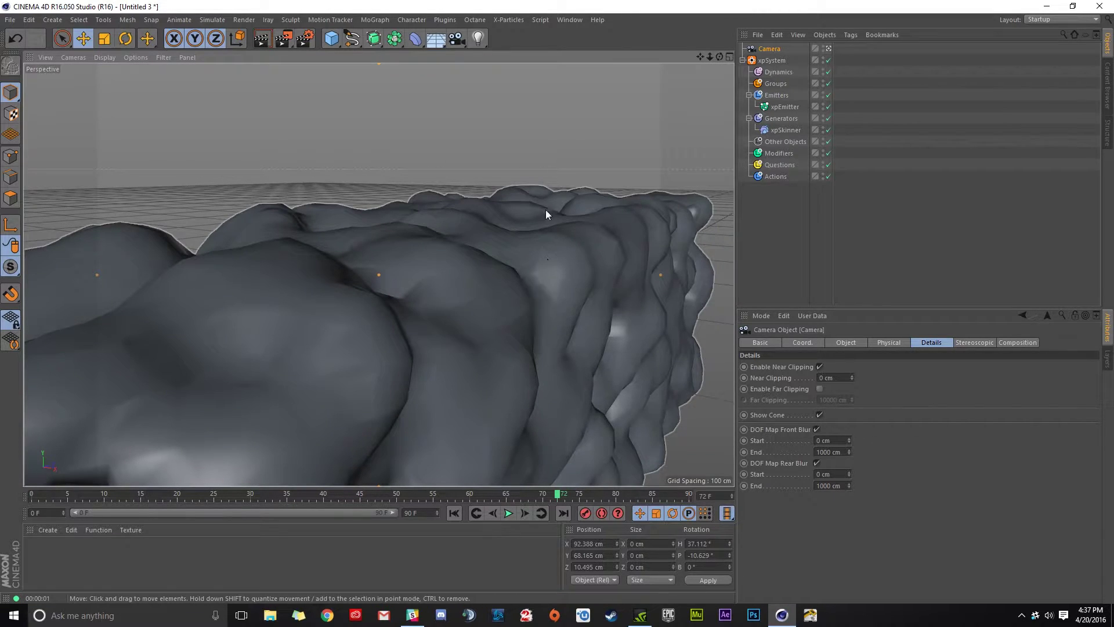
# Step: Test-render the blur, then zoom out to see the camera and its cone
pyautogui.click(262, 39)
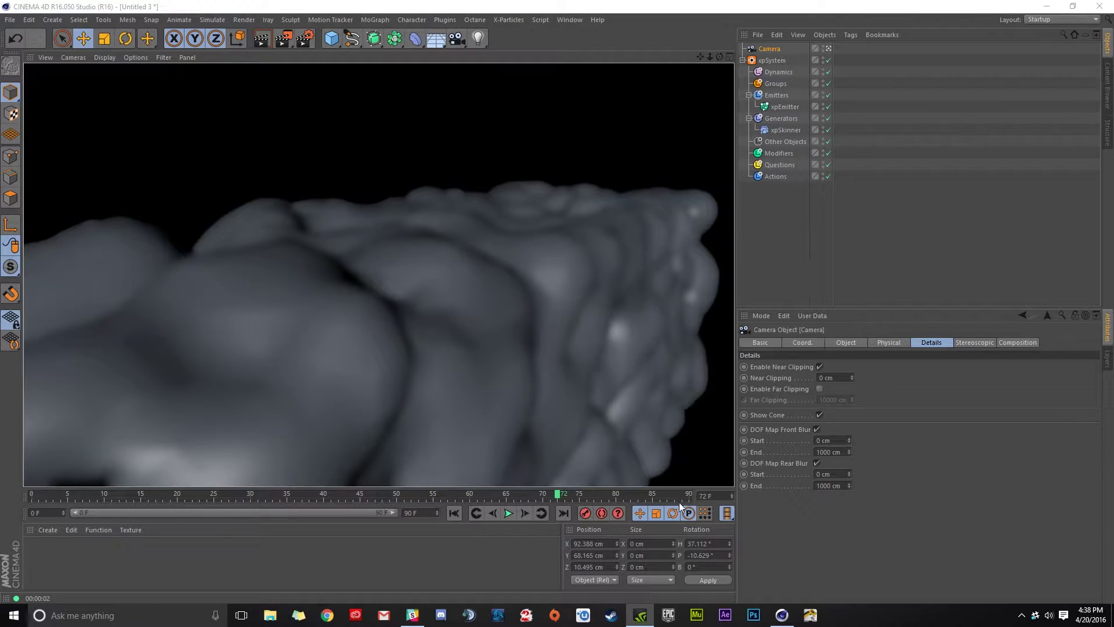
pyautogui.click(829, 48)
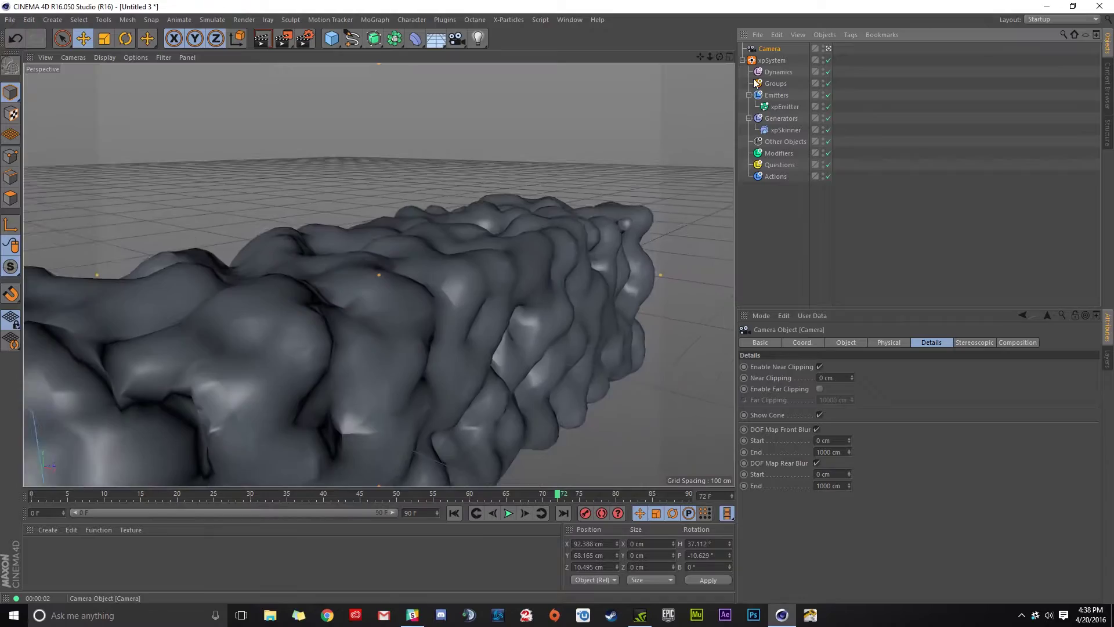
pyautogui.scroll(-3, 385, 294)
pyautogui.keyDown('alt'); pyautogui.moveTo(385, 295); pyautogui.dragTo(346, 304); pyautogui.keyUp('alt')
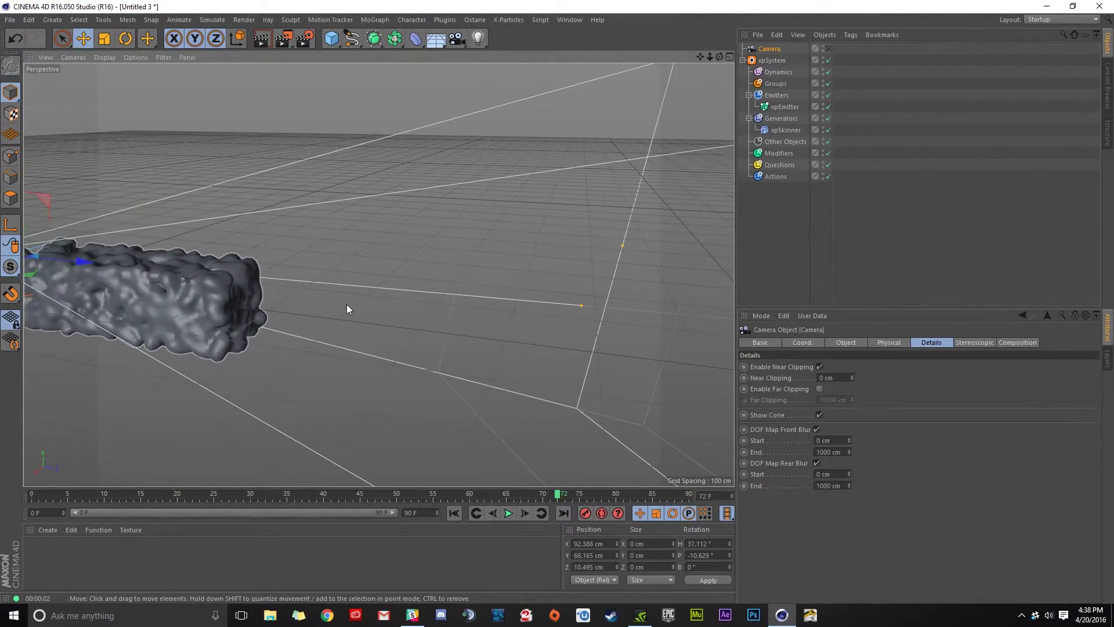
pyautogui.scroll(-5, 346, 304)
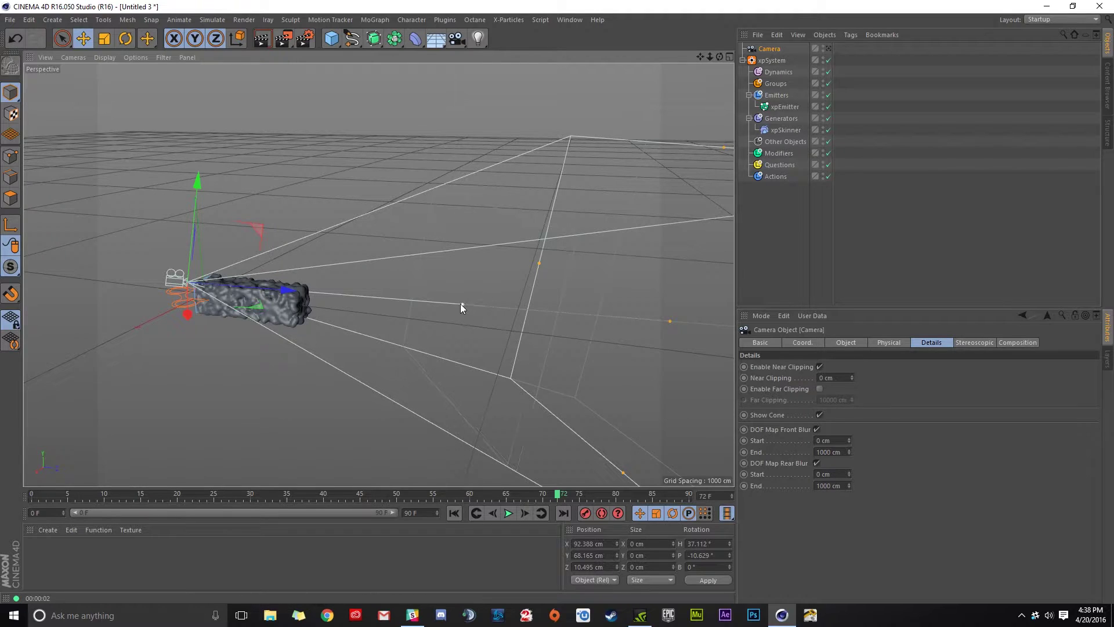
# Step: Drag the camera's DOF handles until Front Blur End is 0 cm
pyautogui.moveTo(462, 304); pyautogui.dragTo(243, 290)
pyautogui.moveTo(668, 321); pyautogui.dragTo(747, 296)
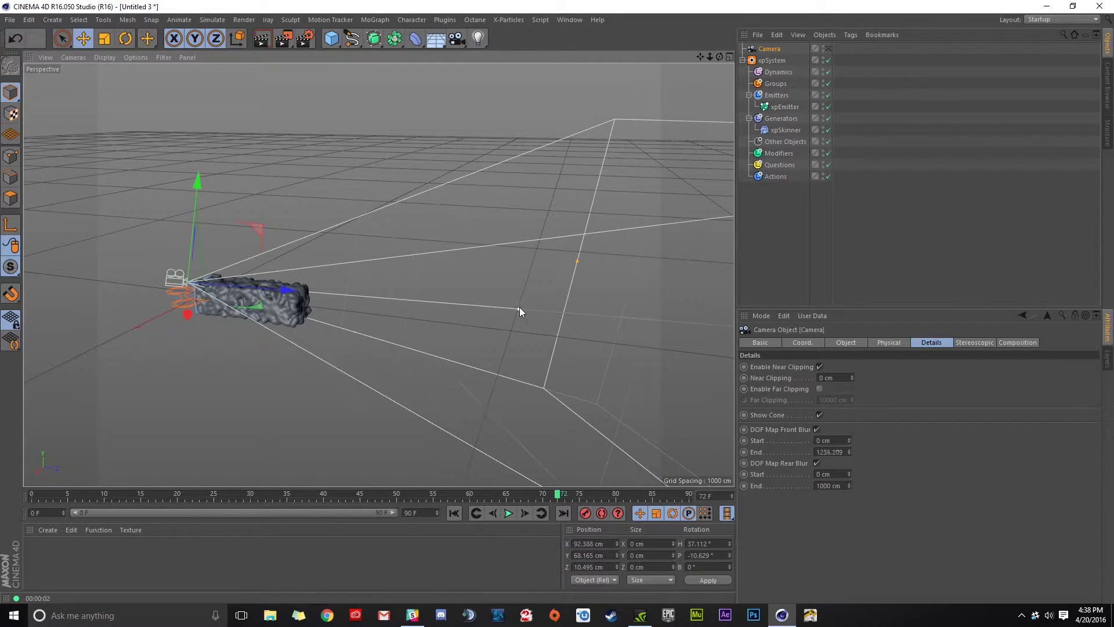
pyautogui.moveTo(519, 312); pyautogui.dragTo(542, 334)
pyautogui.scroll(5, 597, 312)
pyautogui.moveTo(489, 308); pyautogui.dragTo(426, 303)
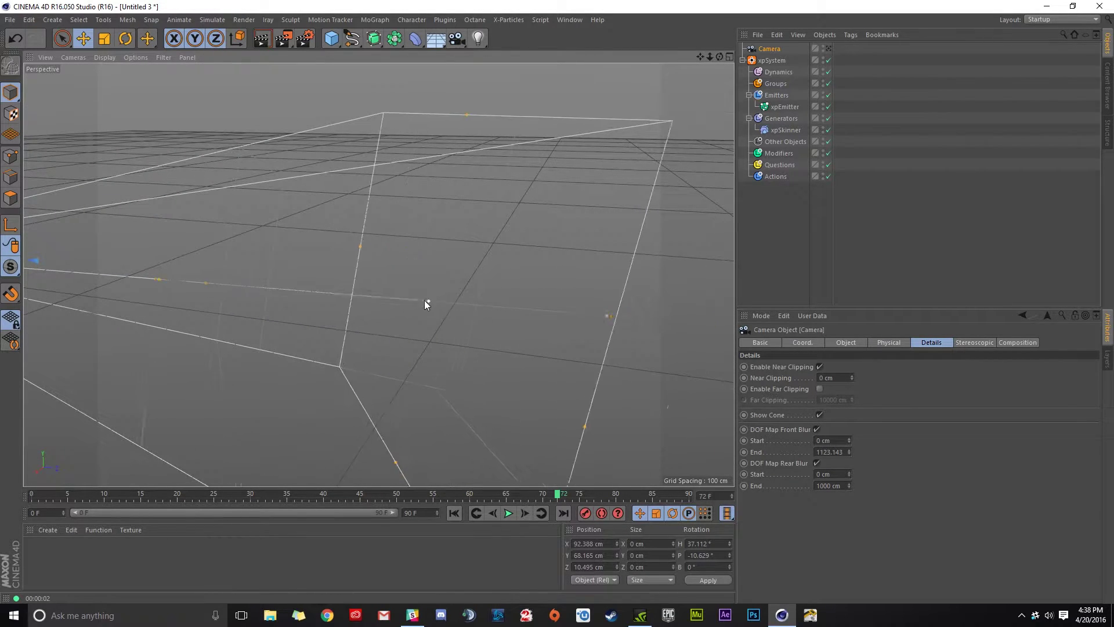
pyautogui.scroll(-4, 232, 291)
pyautogui.keyDown('alt'); pyautogui.moveTo(117, 273); pyautogui.dragTo(150, 266); pyautogui.keyUp('alt')
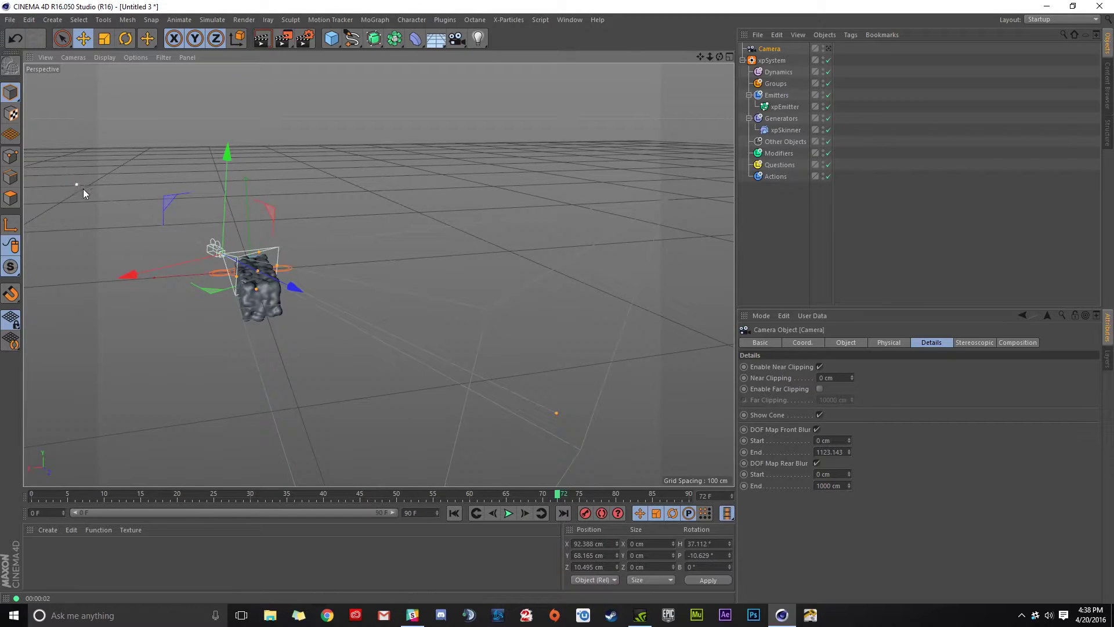
pyautogui.moveTo(83, 190); pyautogui.dragTo(221, 249)
# Step: Pull the camera's Rear Blur End in to about 140 cm
pyautogui.keyDown('alt'); pyautogui.moveTo(258, 285); pyautogui.dragTo(217, 266); pyautogui.keyUp('alt')
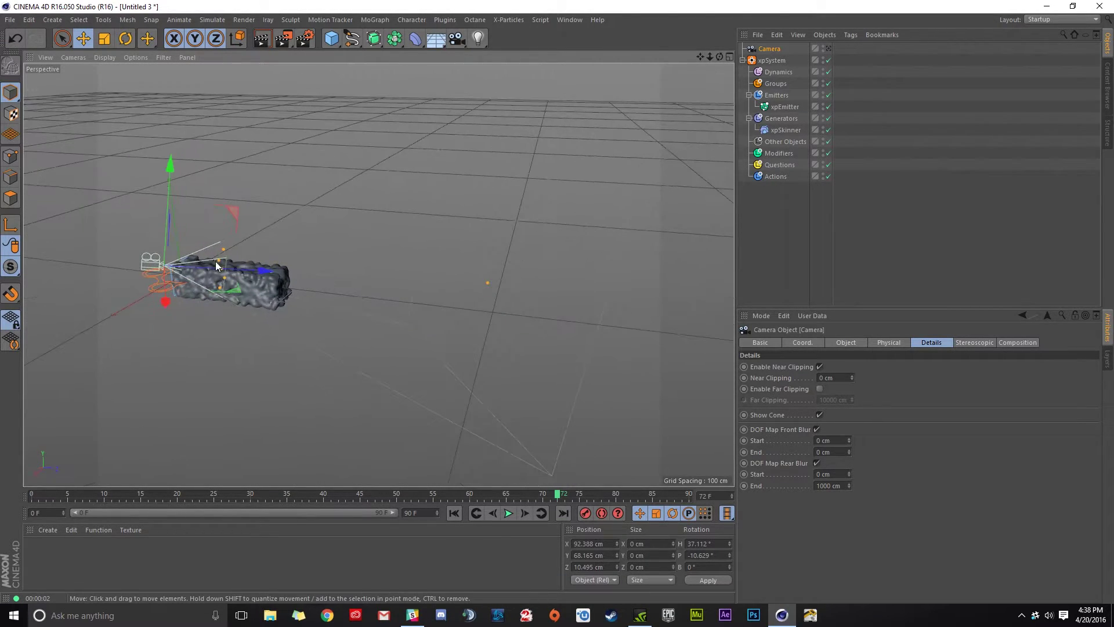
pyautogui.scroll(5, 279, 271)
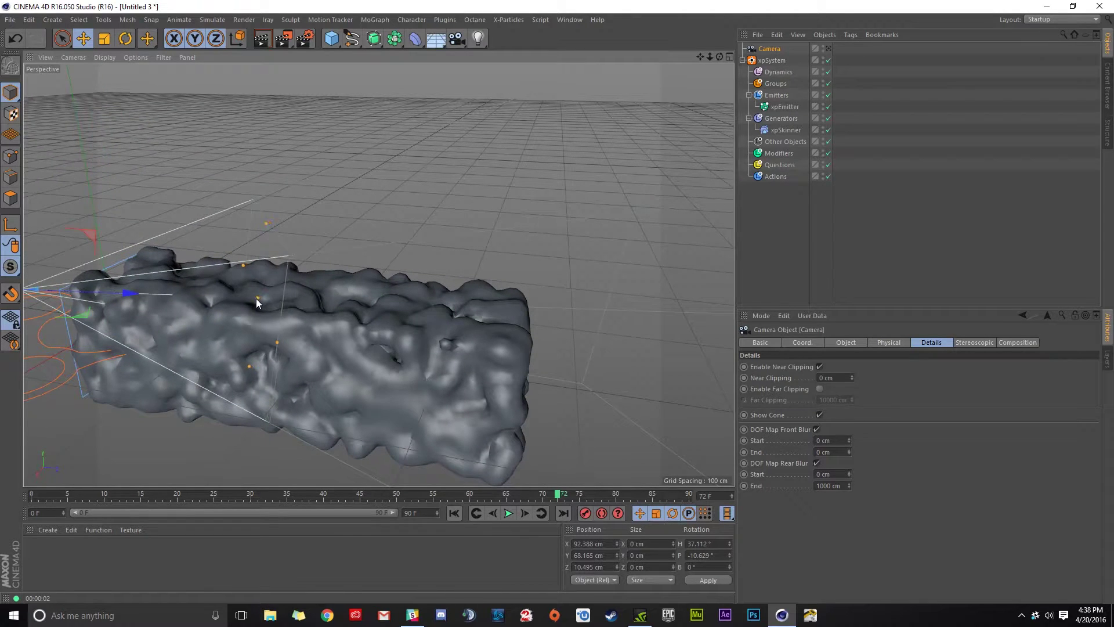
pyautogui.moveTo(256, 299); pyautogui.dragTo(217, 295)
pyautogui.scroll(-6, 217, 295)
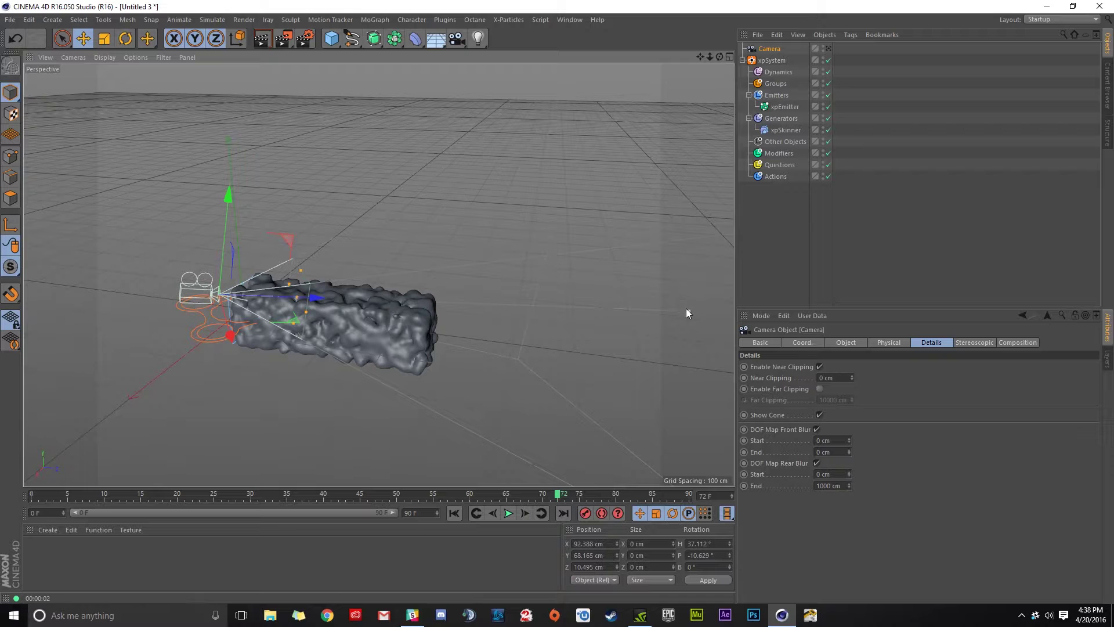
pyautogui.moveTo(691, 316); pyautogui.dragTo(406, 314)
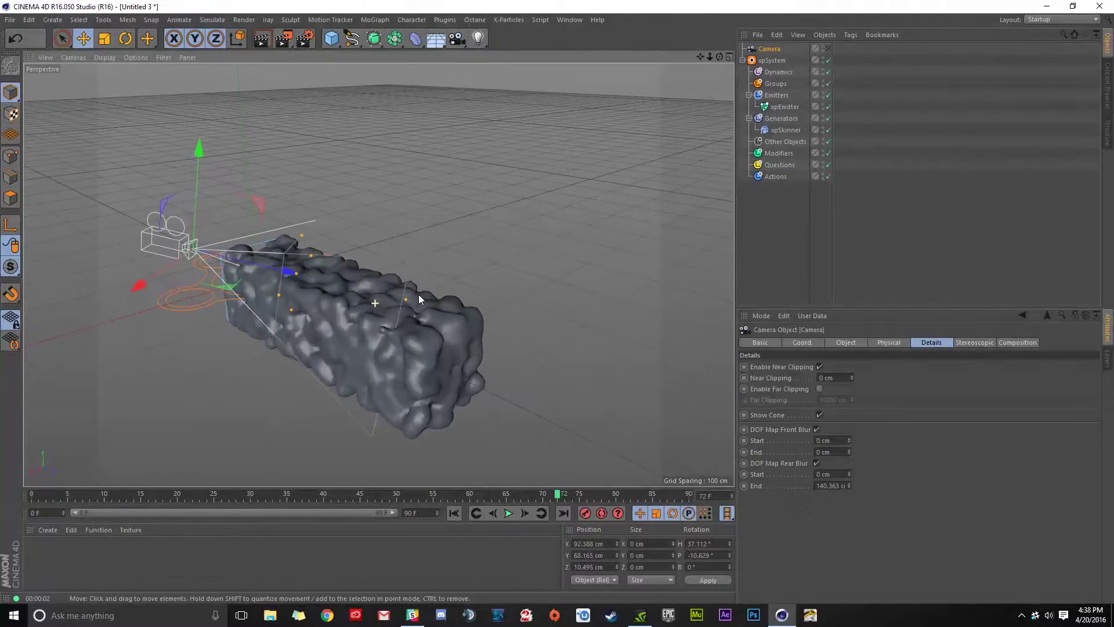
# Step: Look through the camera, raise Depth of Field Blur Strength to 100%, and render to the Picture Viewer
pyautogui.click(827, 48)
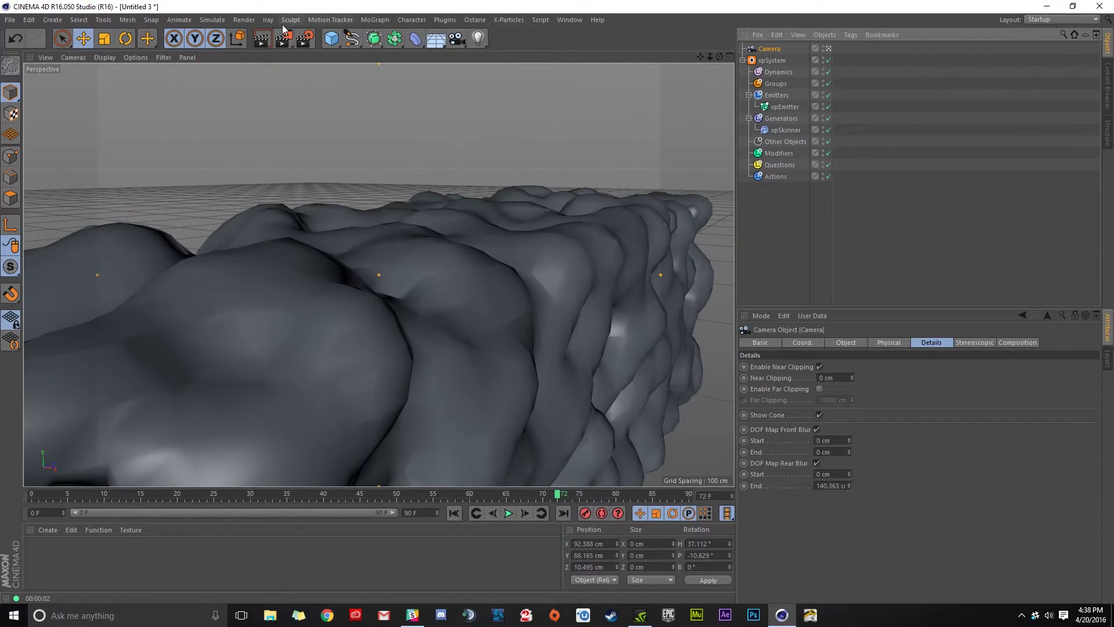
pyautogui.click(262, 39)
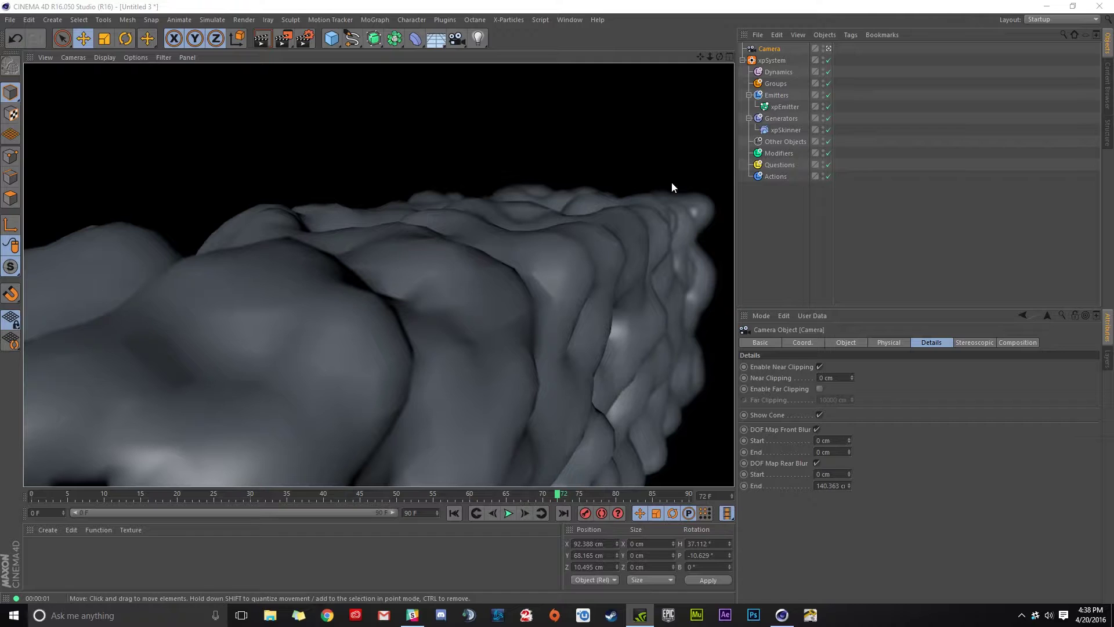
pyautogui.click(305, 38)
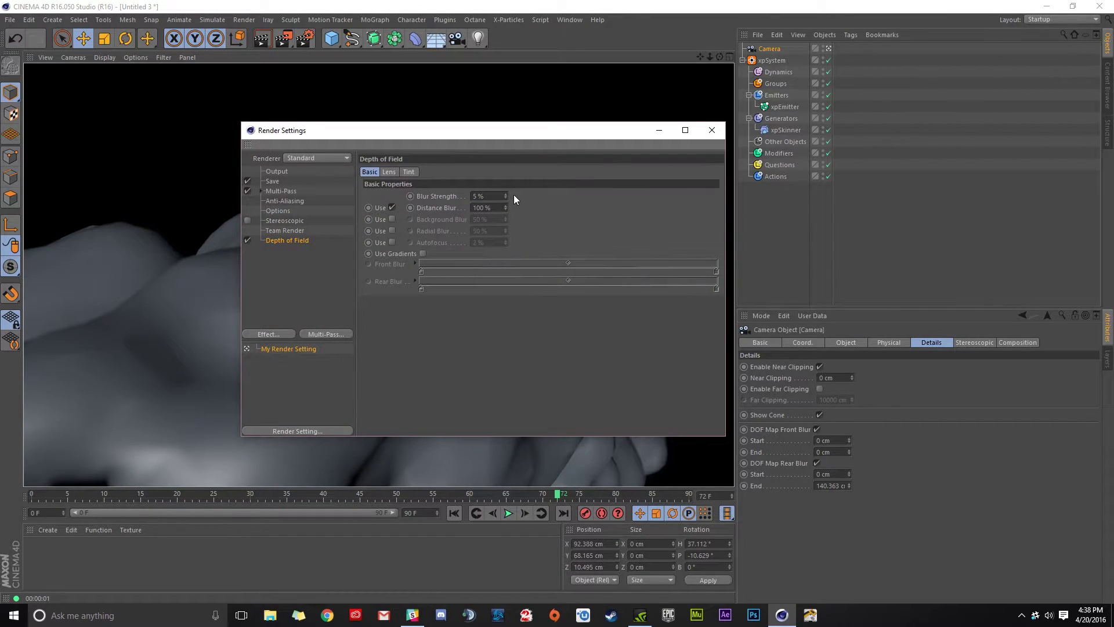
pyautogui.moveTo(505, 195); pyautogui.dragTo(515, 100)
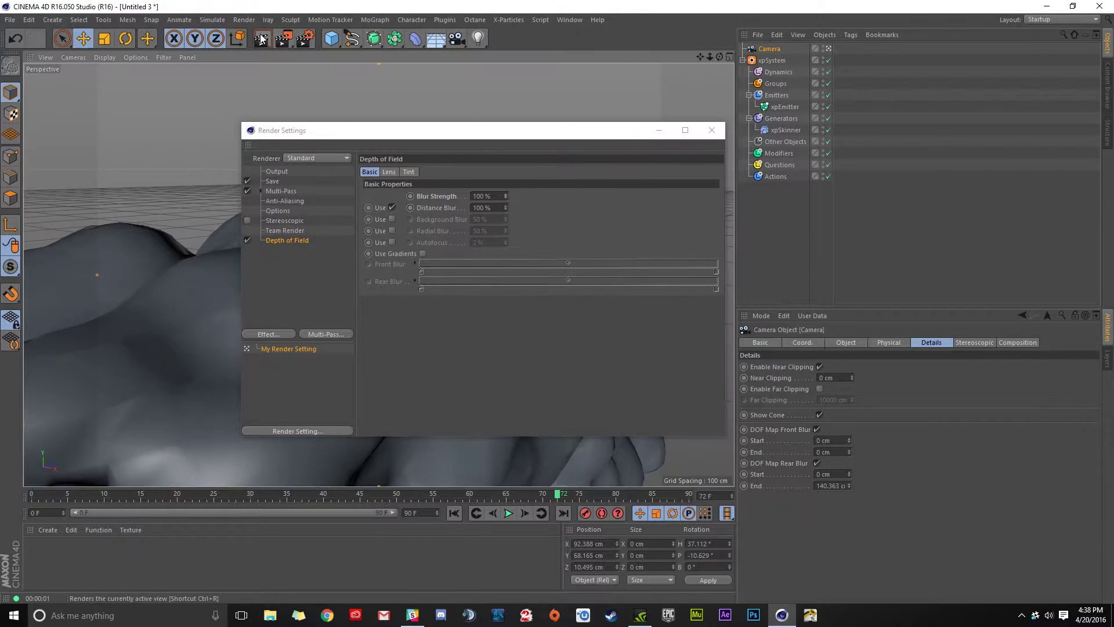
pyautogui.click(288, 40)
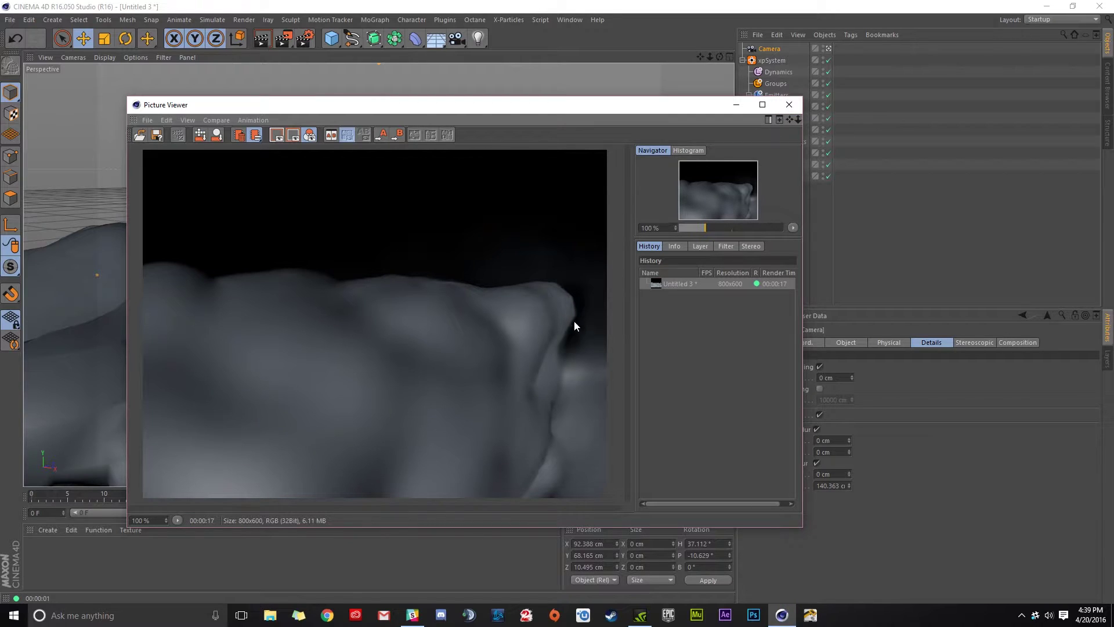
pyautogui.click(789, 104)
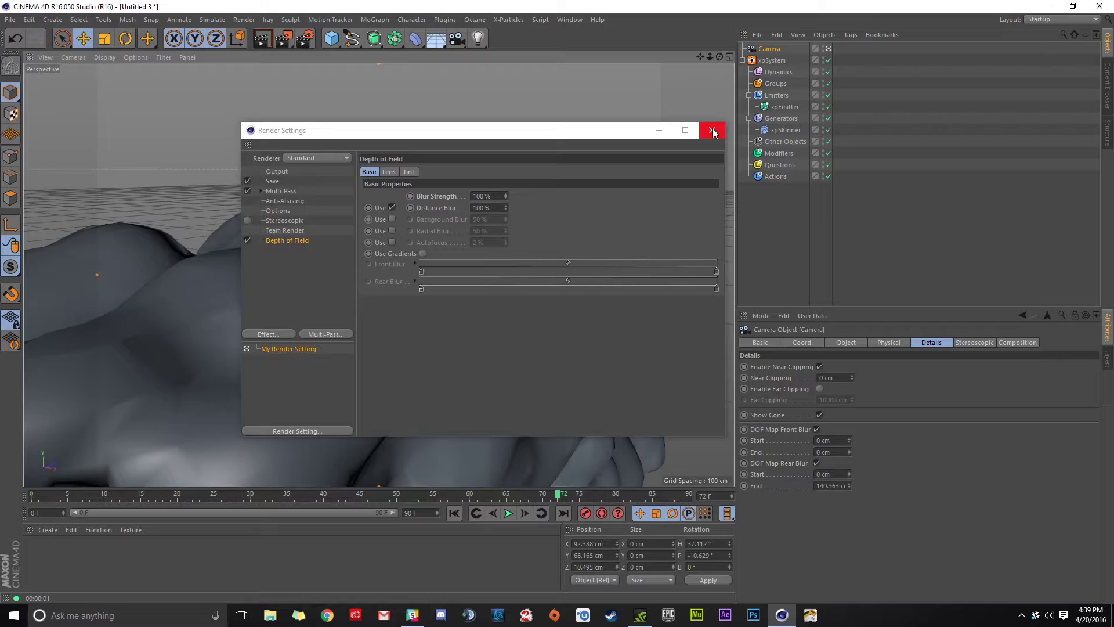
# Step: Lower the Depth of Field Blur Strength to 25% and close Render Settings
pyautogui.click(482, 196)
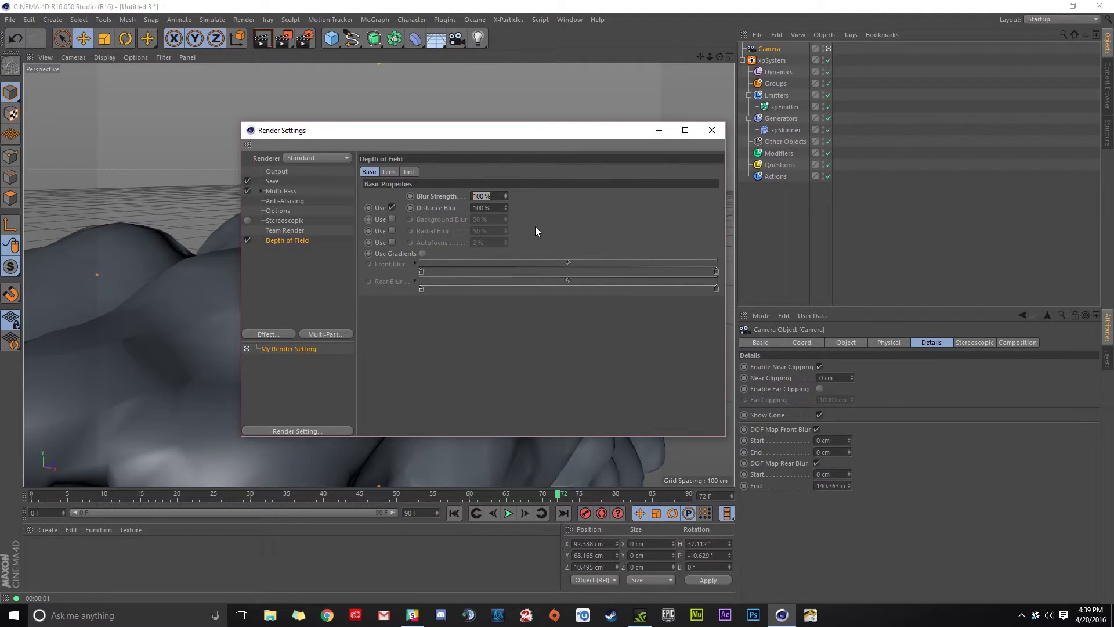
pyautogui.write('25')
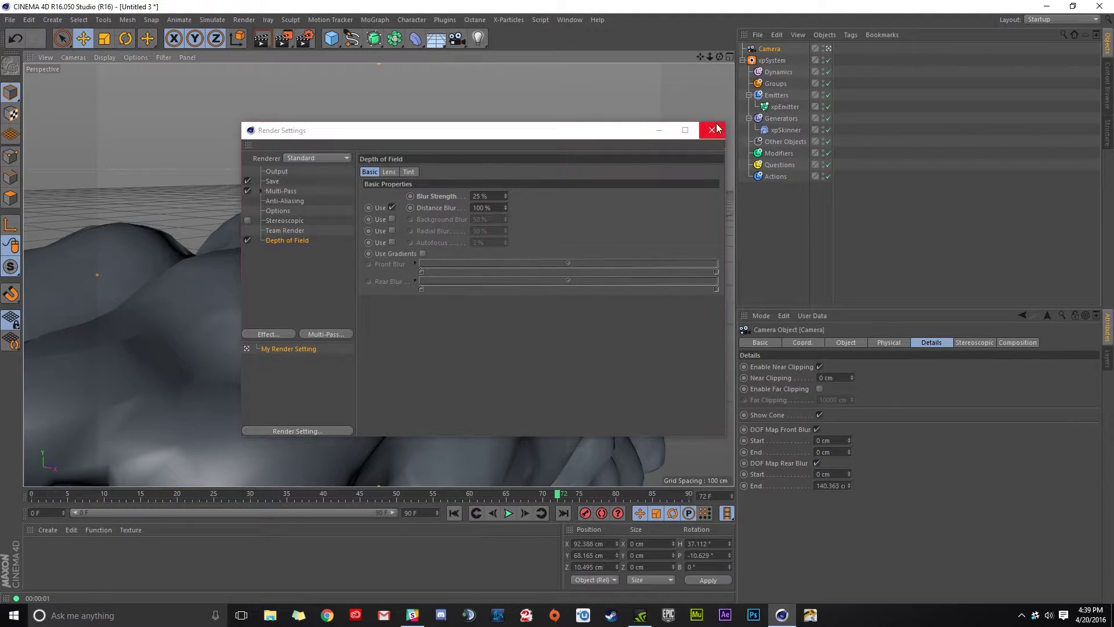
pyautogui.click(712, 130)
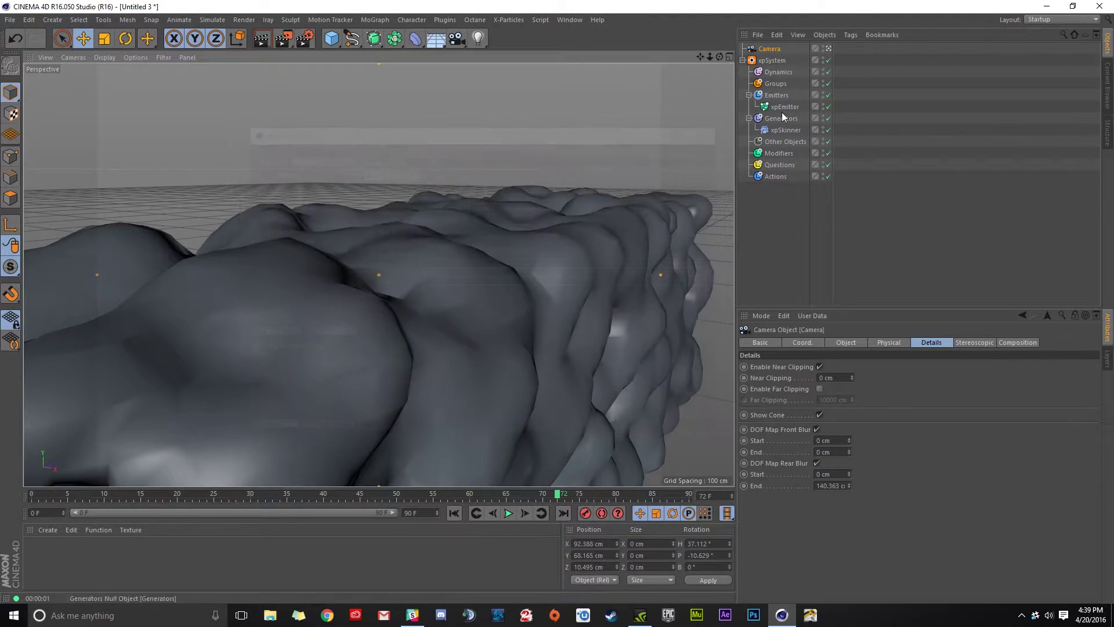
# Step: Disable xpSkinner so the raw particles show
pyautogui.click(828, 129)
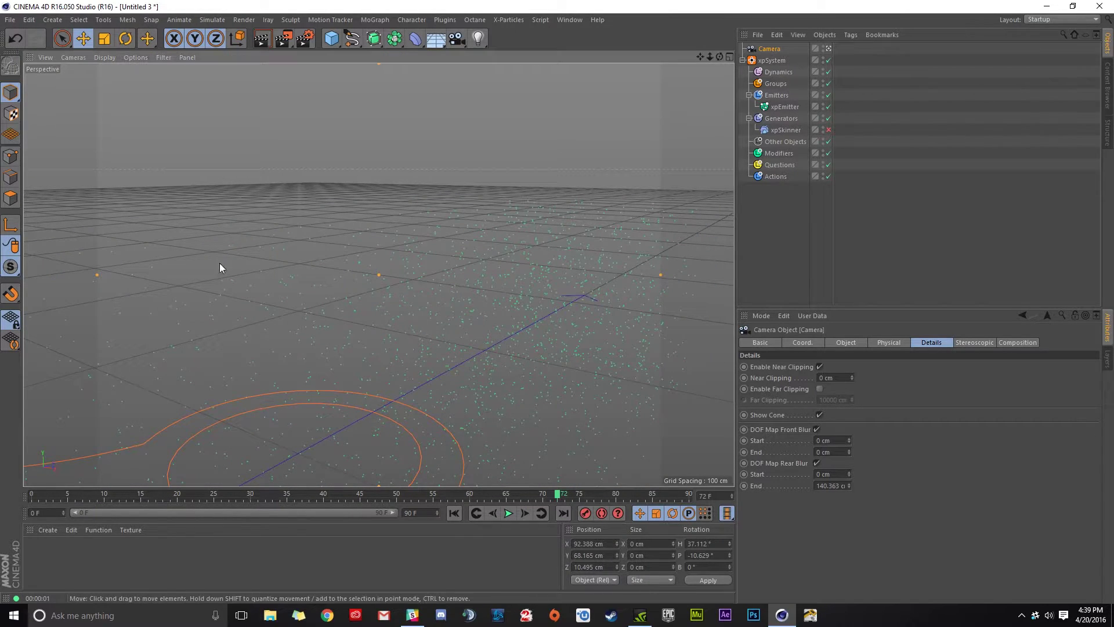
pyautogui.keyDown('alt'); pyautogui.moveTo(488, 283); pyautogui.dragTo(401, 310); pyautogui.keyUp('alt')
pyautogui.keyDown('alt'); pyautogui.moveTo(402, 311); pyautogui.dragTo(385, 299, button='middle'); pyautogui.keyUp('alt')
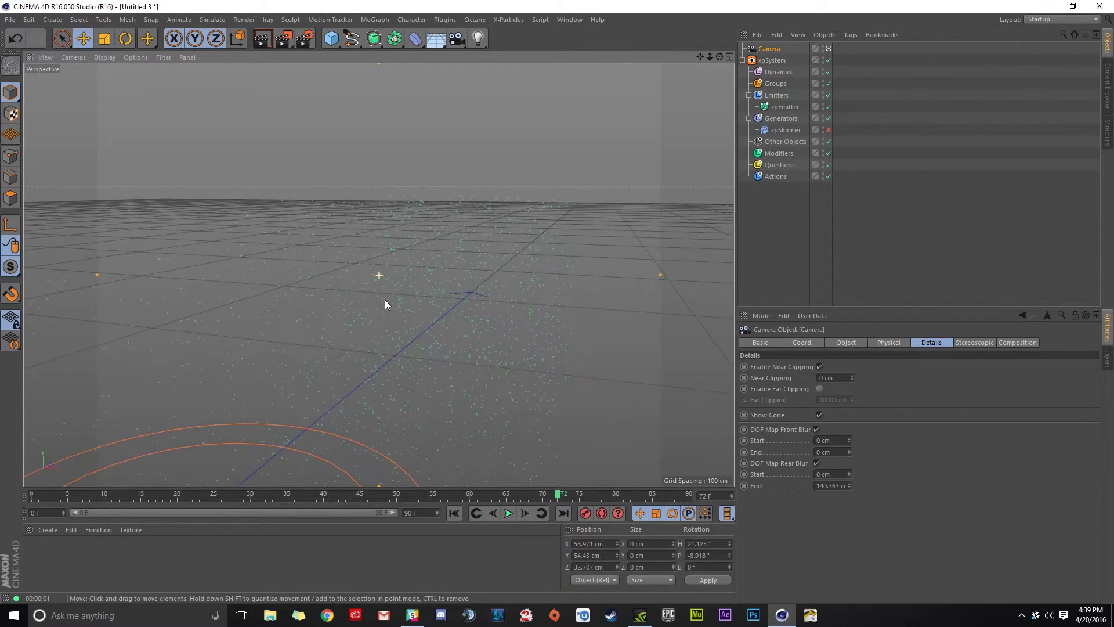
# Step: Shorten the camera's Rear Blur End to about 30 cm and look through the camera again
pyautogui.click(829, 48)
pyautogui.scroll(4, 461, 252)
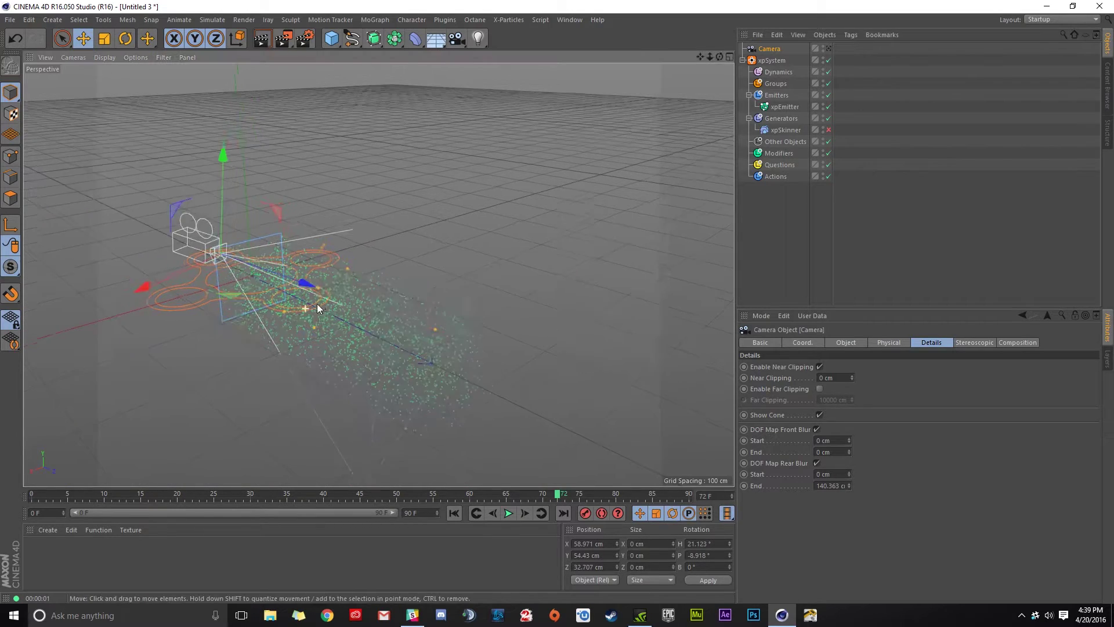
pyautogui.keyDown('alt'); pyautogui.moveTo(329, 298); pyautogui.dragTo(268, 277); pyautogui.keyUp('alt')
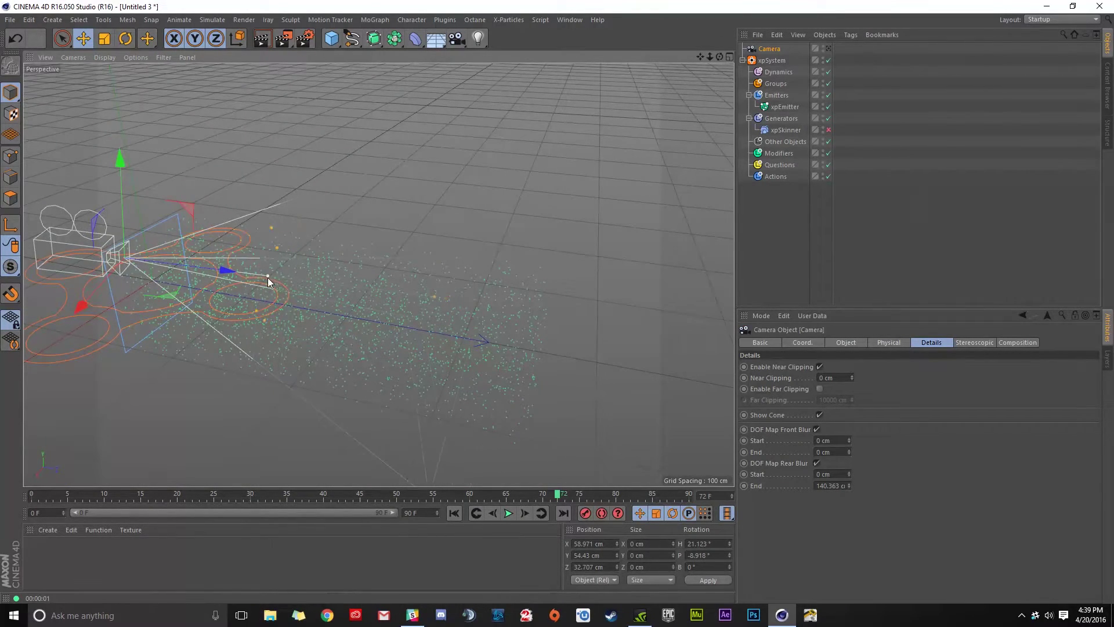
pyautogui.moveTo(444, 297); pyautogui.dragTo(315, 281)
pyautogui.click(829, 48)
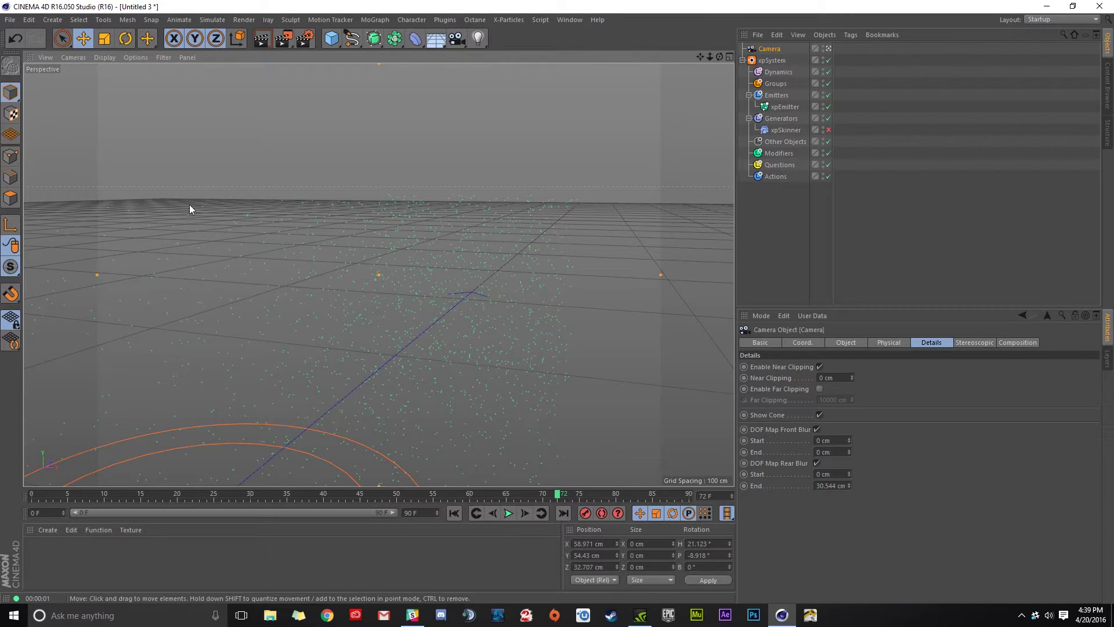
# Step: Preview the view render, then create an X-Particles Material and apply it to xpEmitter
pyautogui.click(263, 38)
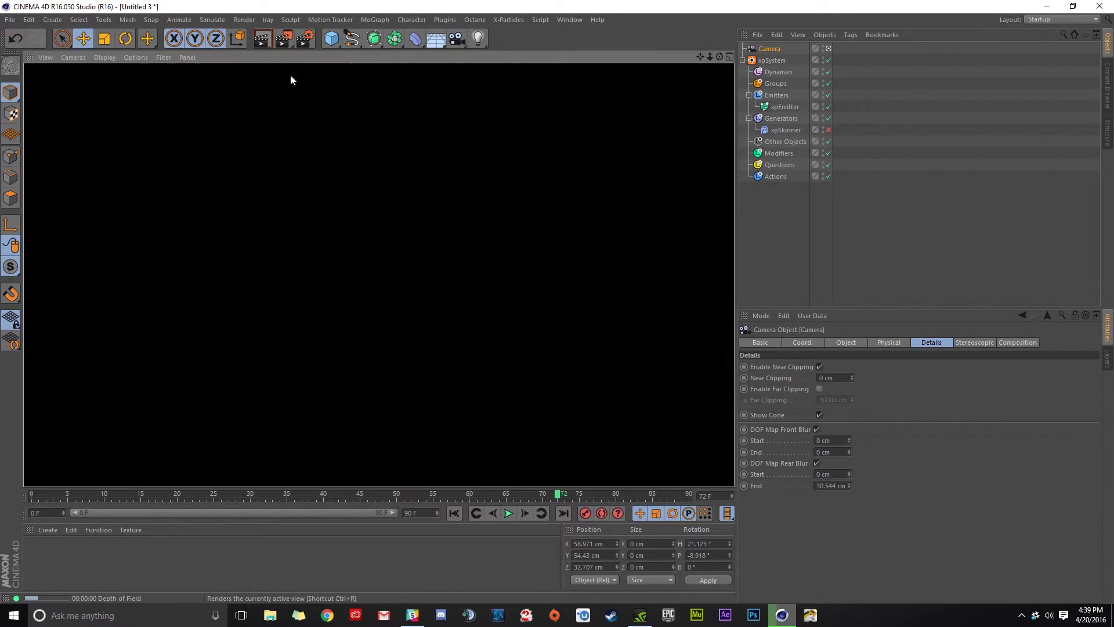
pyautogui.click(50, 529)
pyautogui.moveTo(90, 432)
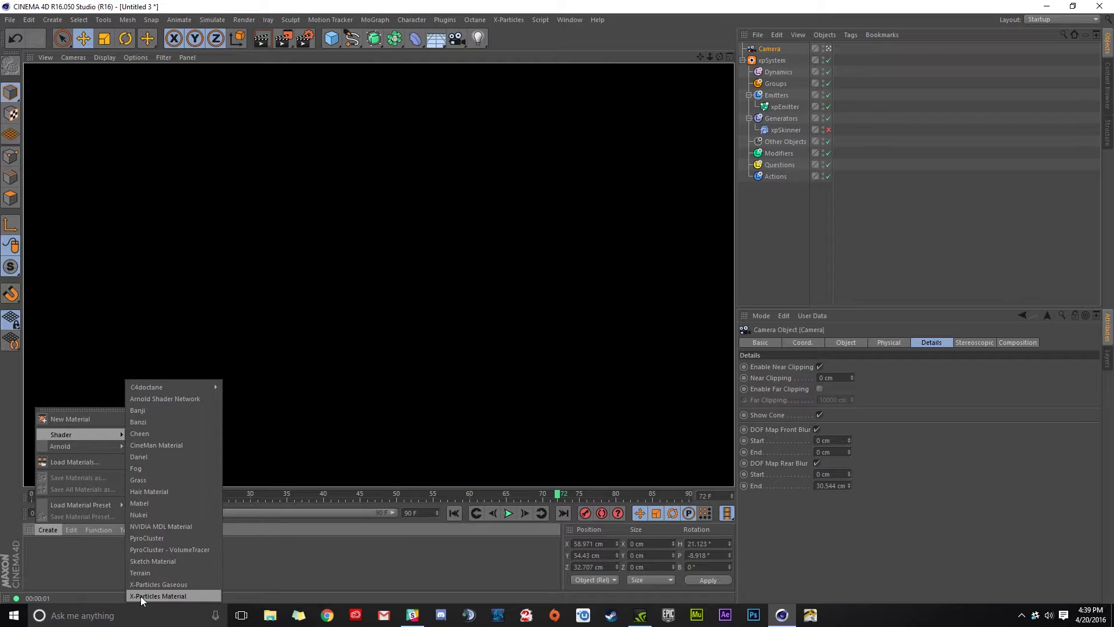
pyautogui.click(165, 594)
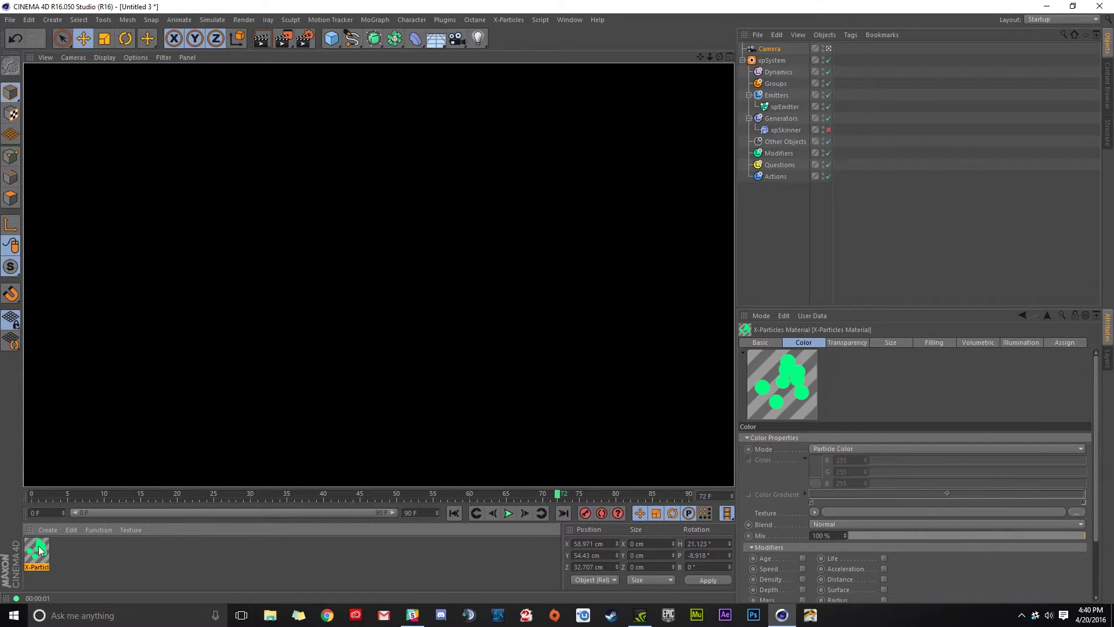
pyautogui.moveTo(37, 546); pyautogui.dragTo(785, 110)
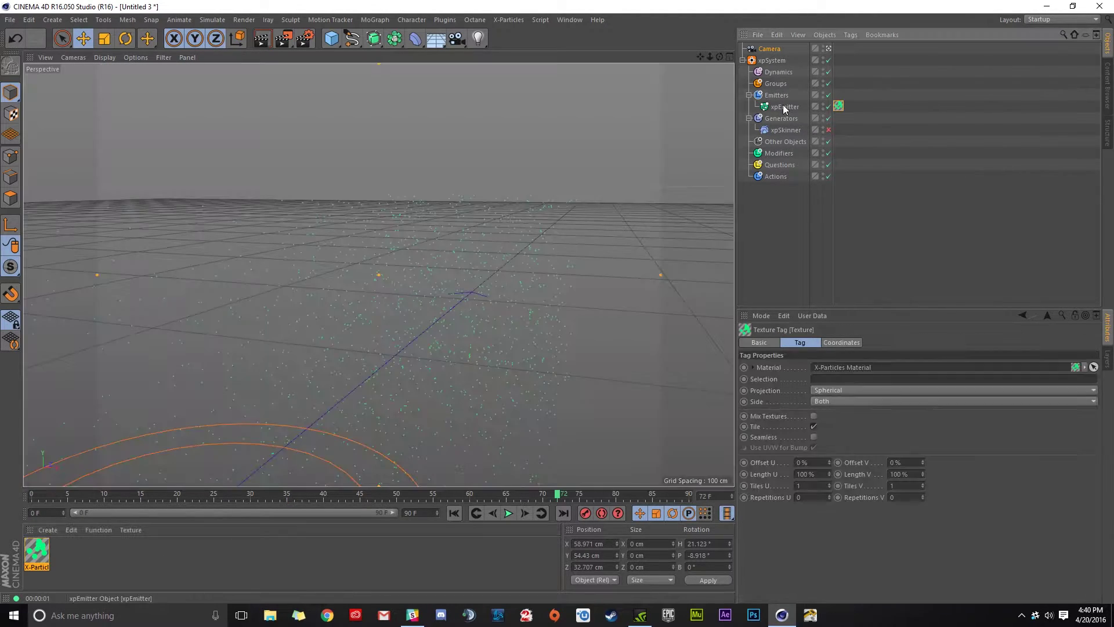
pyautogui.click(262, 39)
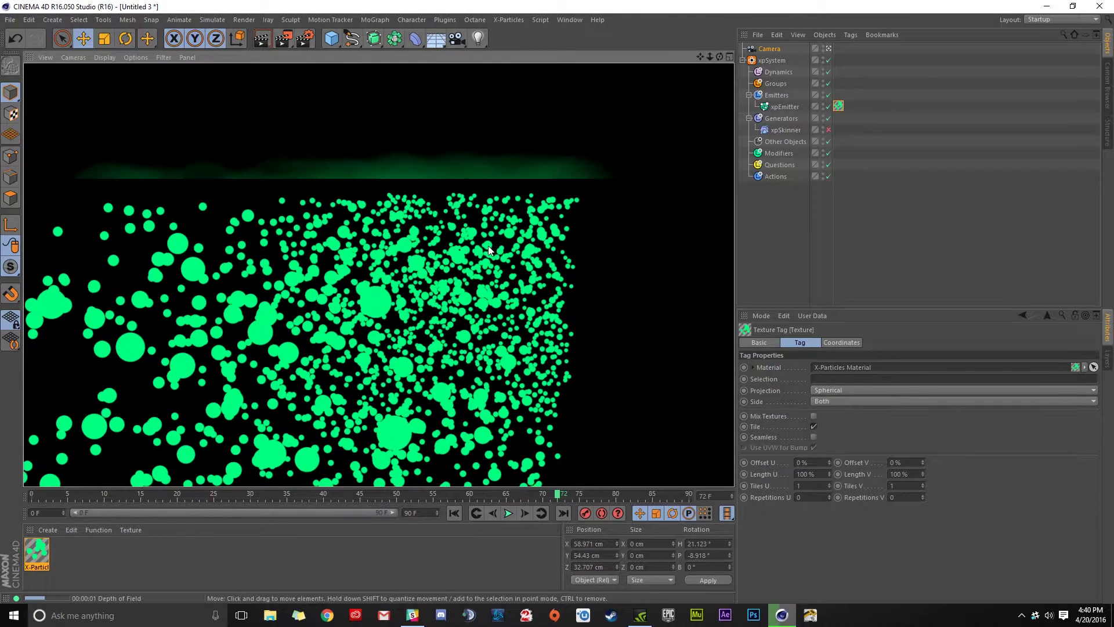
pyautogui.click(777, 247)
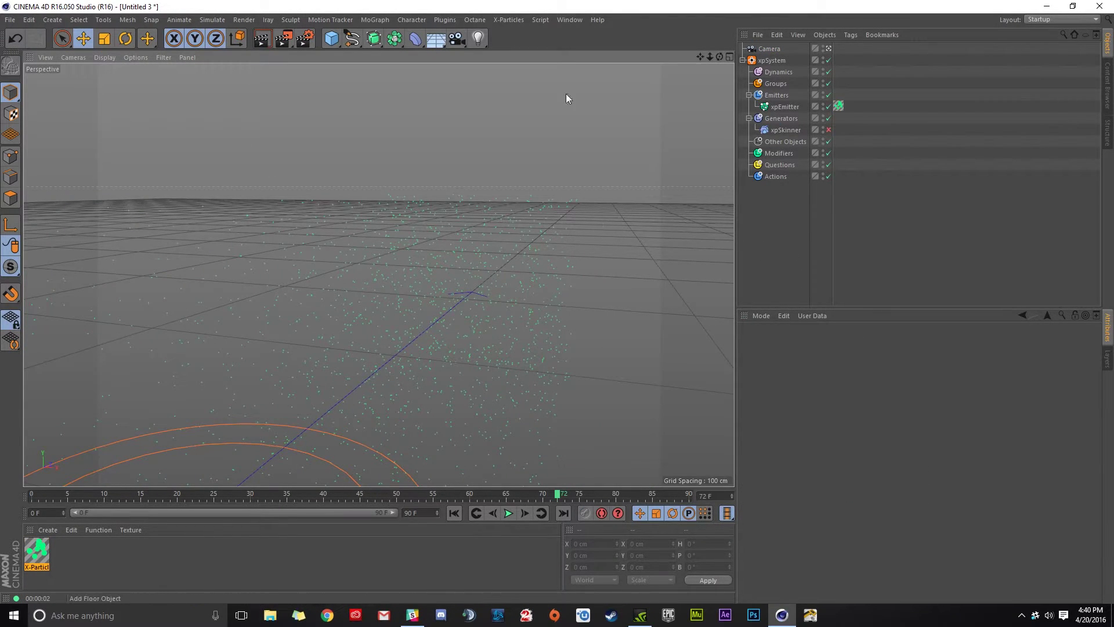
pyautogui.click(262, 38)
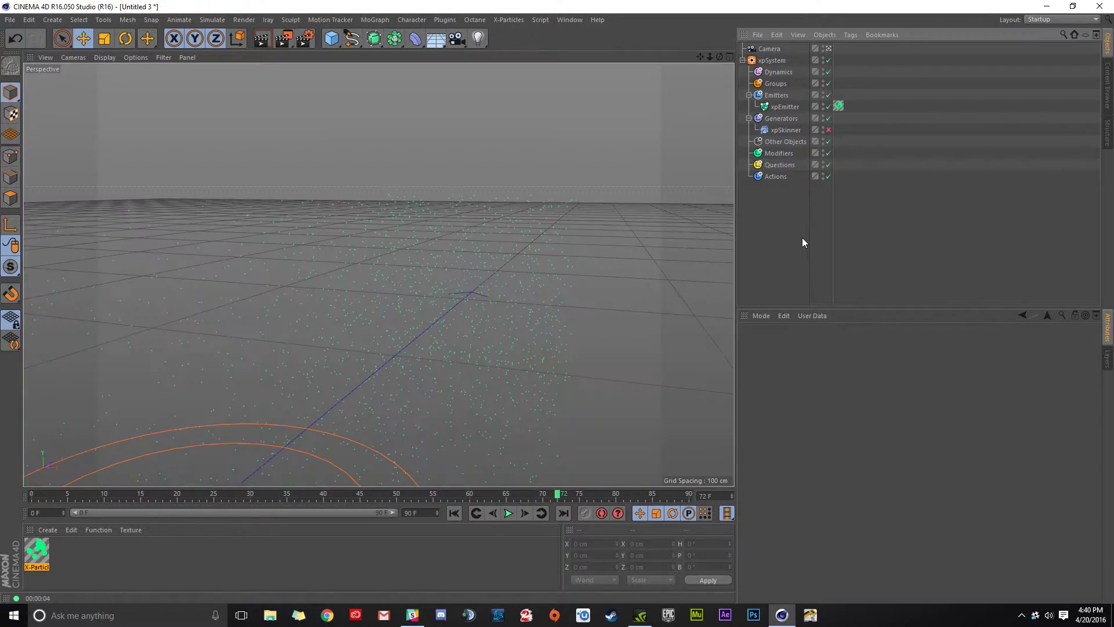
pyautogui.click(802, 238)
# Step: Extend the camera's DOF Map Front Blur End to 62.941 cm
pyautogui.click(828, 48)
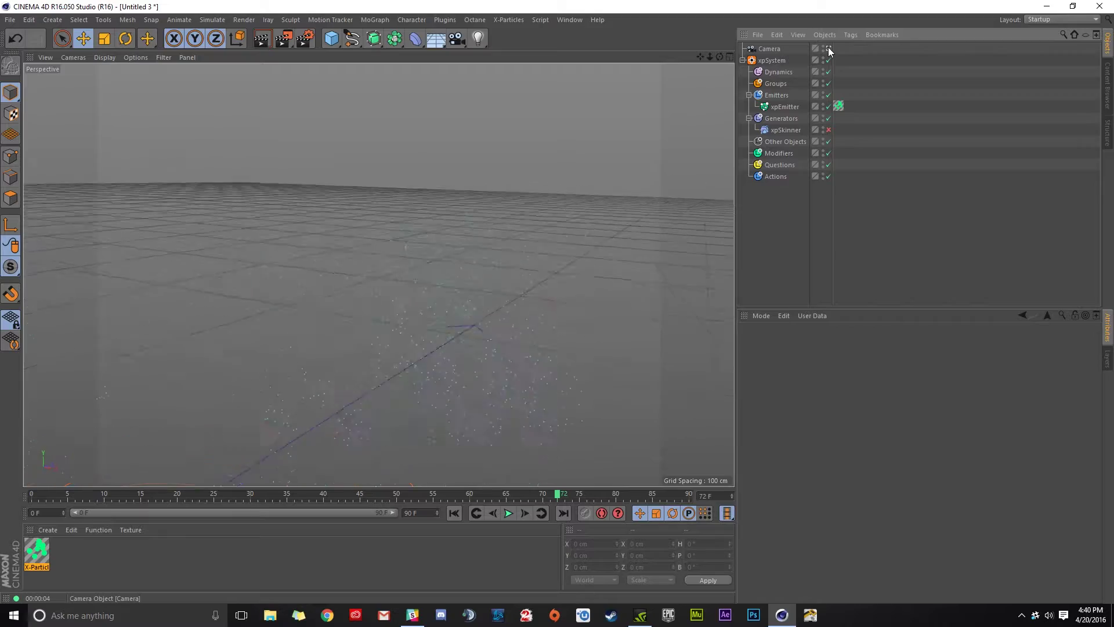
pyautogui.keyDown('alt'); pyautogui.moveTo(295, 272); pyautogui.dragTo(582, 257); pyautogui.keyUp('alt')
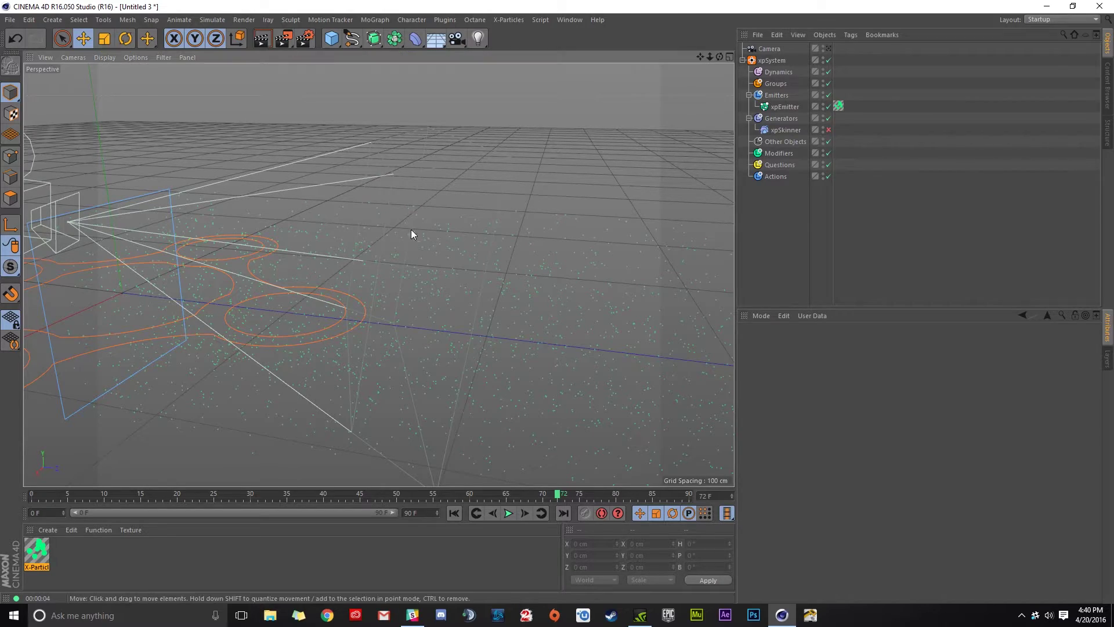
pyautogui.keyDown('alt'); pyautogui.moveTo(361, 258); pyautogui.dragTo(343, 279); pyautogui.keyUp('alt')
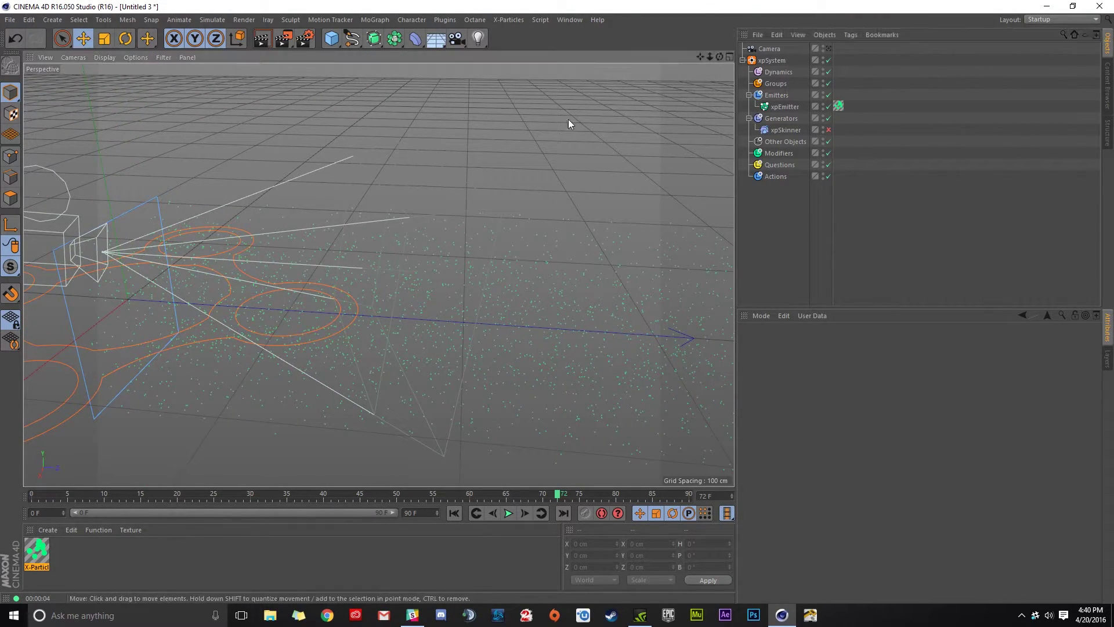
pyautogui.click(769, 48)
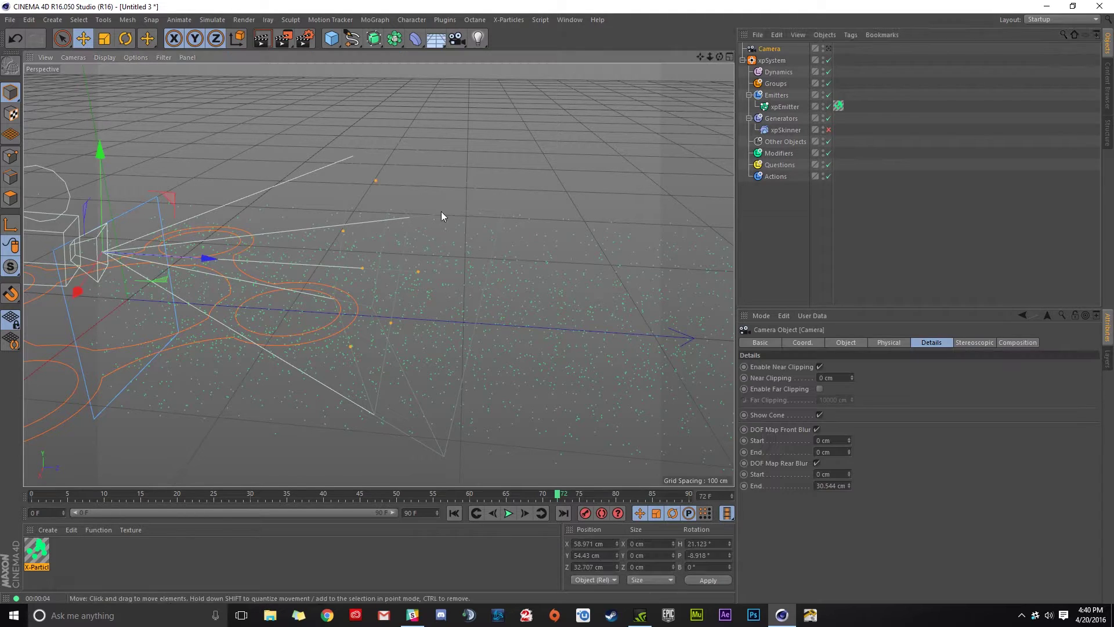
pyautogui.keyDown('alt'); pyautogui.moveTo(440, 211); pyautogui.dragTo(374, 271); pyautogui.keyUp('alt')
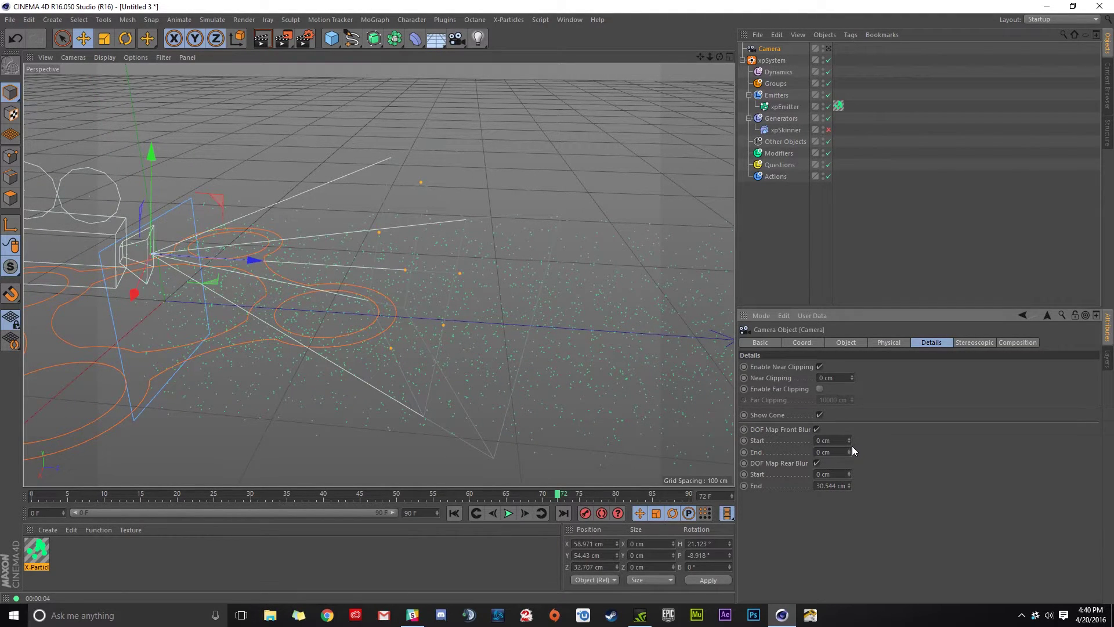
pyautogui.moveTo(850, 452); pyautogui.dragTo(852, 414)
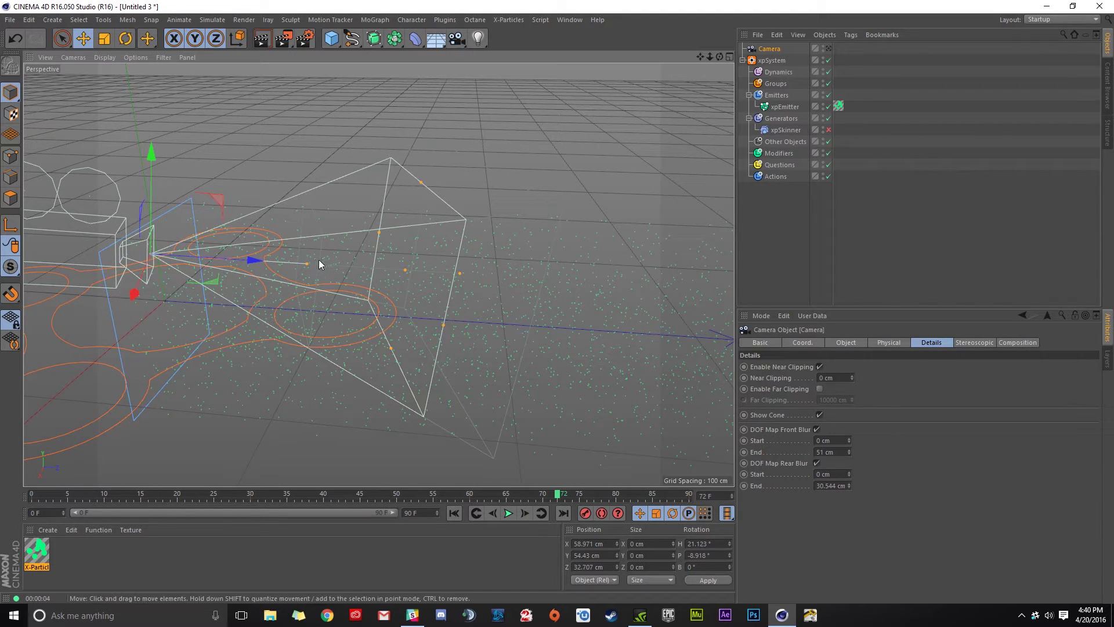
pyautogui.moveTo(290, 268)
pyautogui.mouseDown()
pyautogui.moveTo(313, 309)
pyautogui.moveTo(271, 275)
pyautogui.mouseUp()
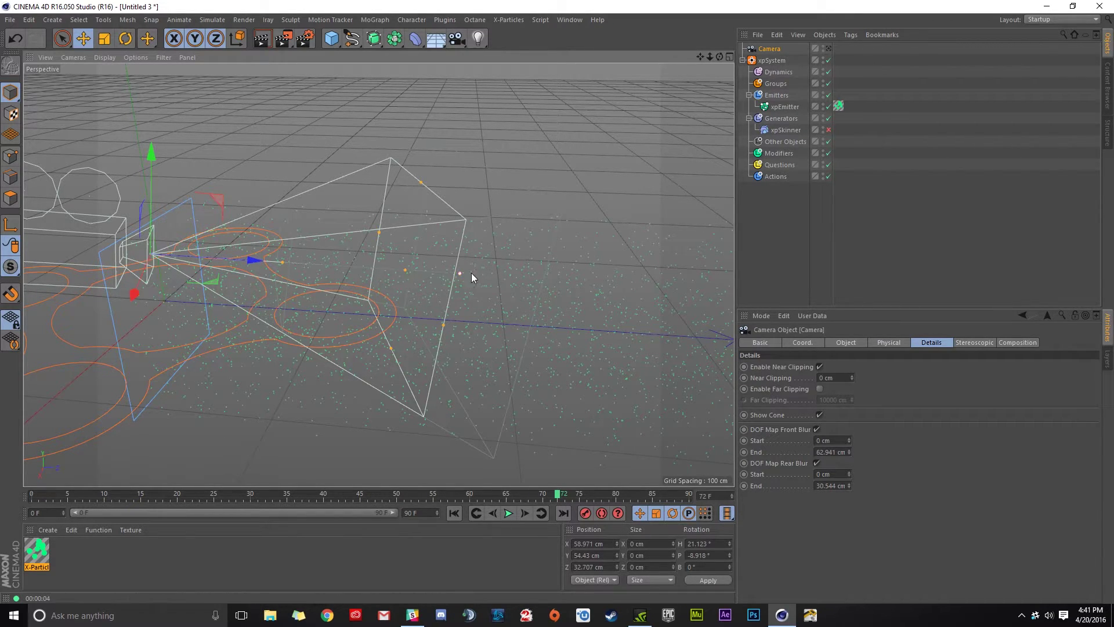
# Step: Look through the camera and render the blurred particles to the Picture Viewer
pyautogui.click(829, 49)
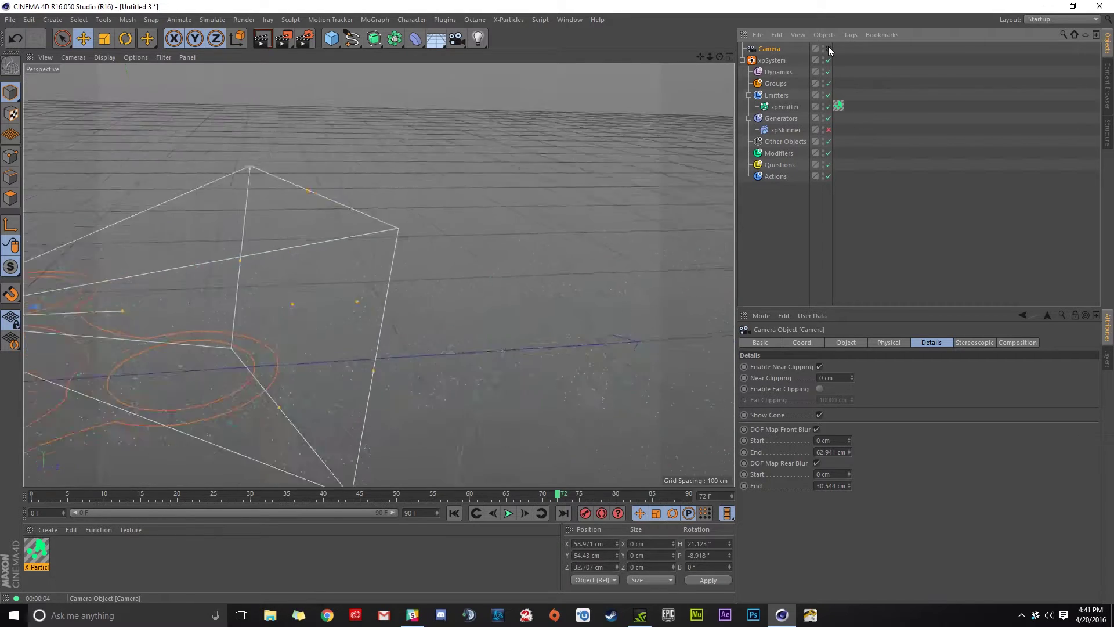
pyautogui.click(282, 39)
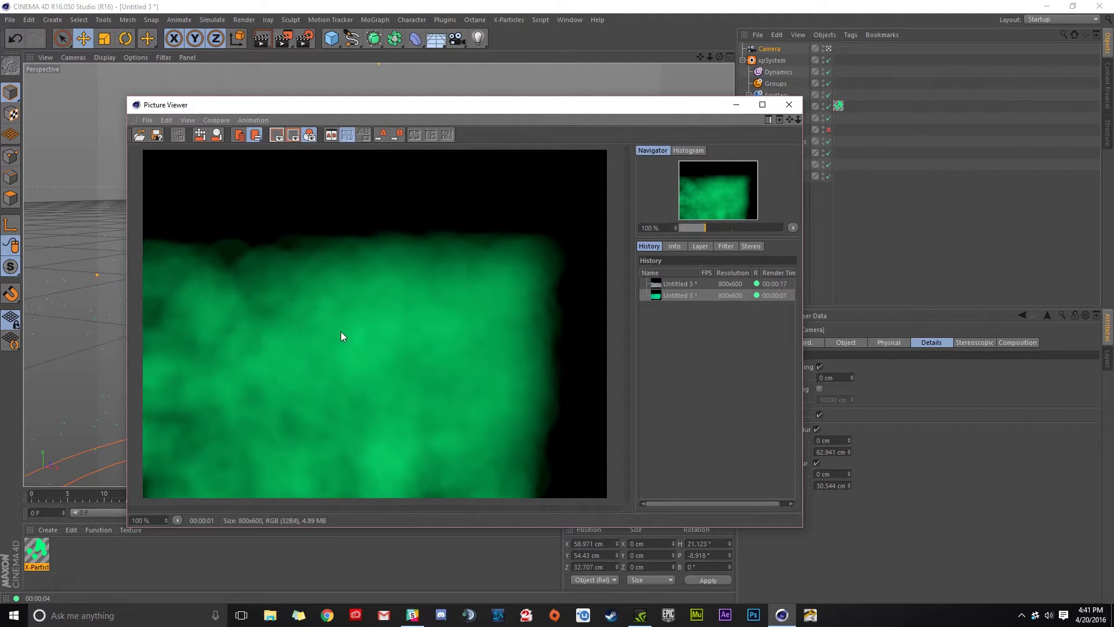
pyautogui.click(789, 104)
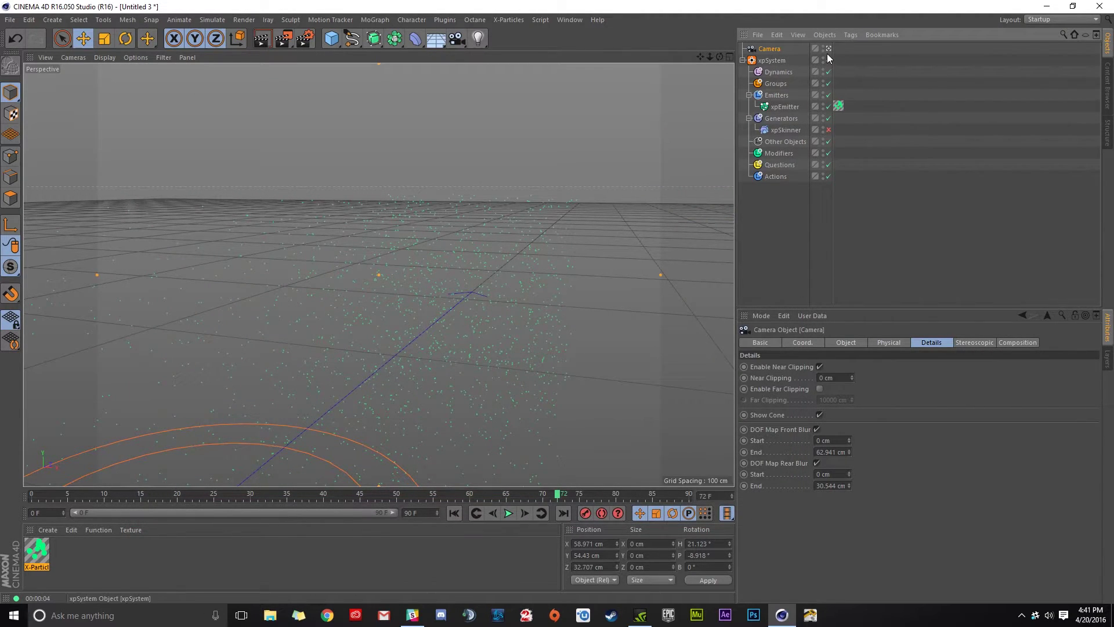
pyautogui.click(829, 50)
pyautogui.keyDown('alt'); pyautogui.moveTo(639, 157); pyautogui.dragTo(424, 260); pyautogui.keyUp('alt')
pyautogui.keyDown('alt'); pyautogui.moveTo(422, 262); pyautogui.dragTo(332, 256, button='middle'); pyautogui.keyUp('alt')
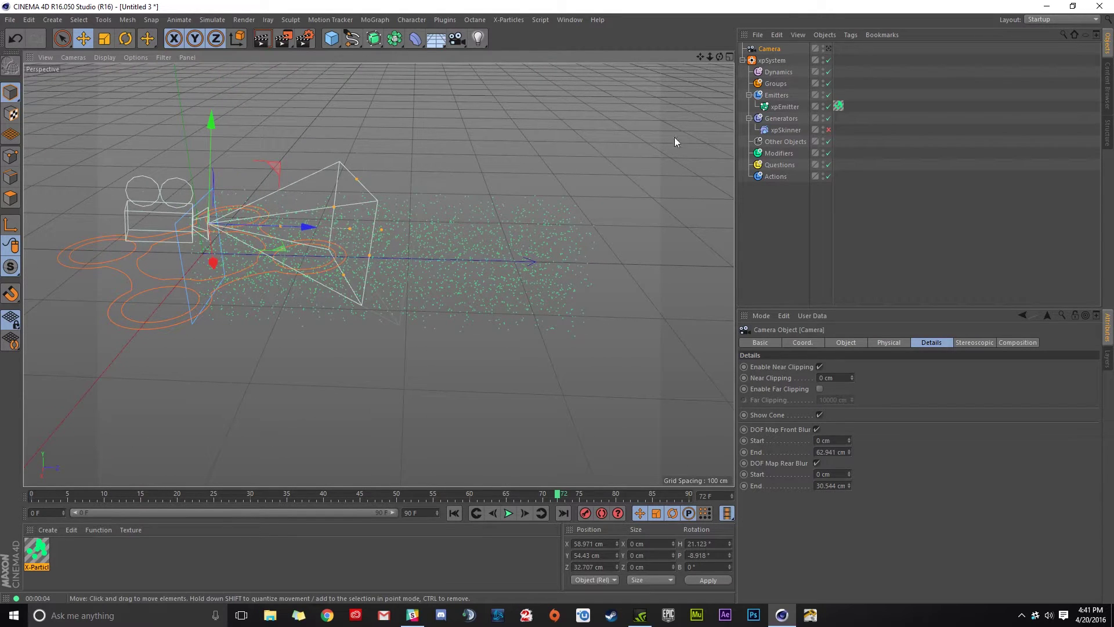
# Step: Uncheck DOF Map Front and Rear Blur, then switch to the Physical renderer with Depth Of Field
pyautogui.click(817, 429)
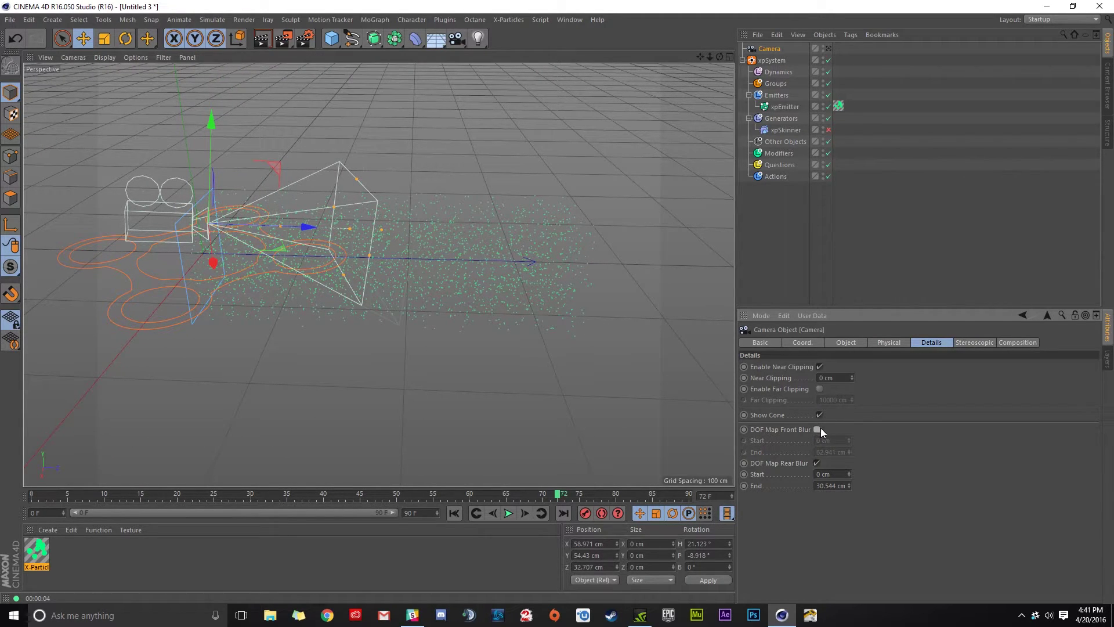
pyautogui.click(817, 463)
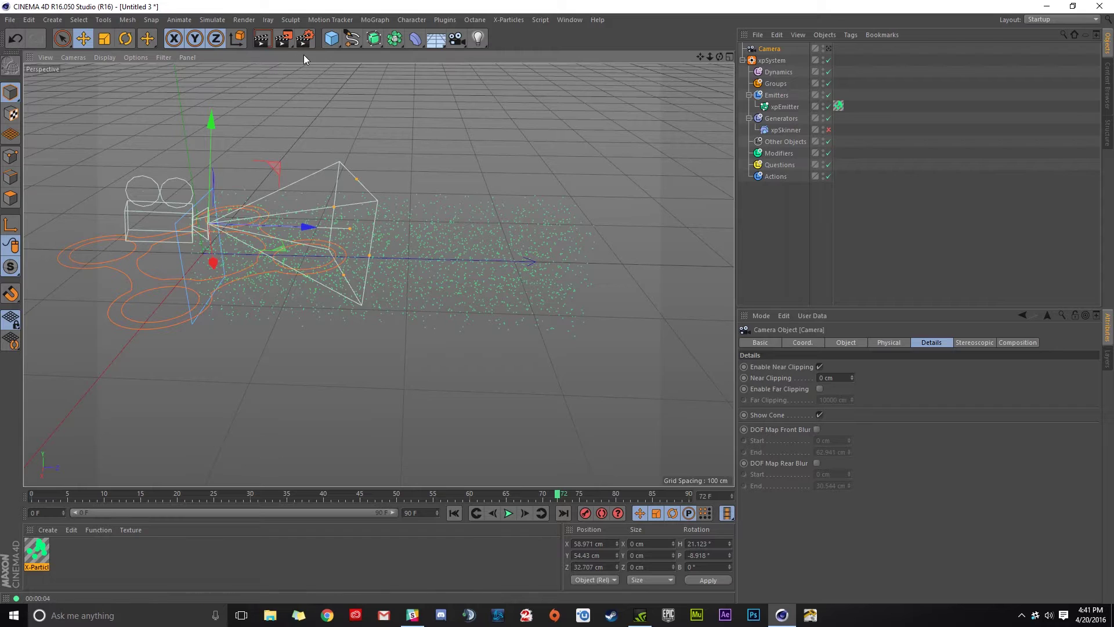
pyautogui.click(304, 39)
pyautogui.click(327, 156)
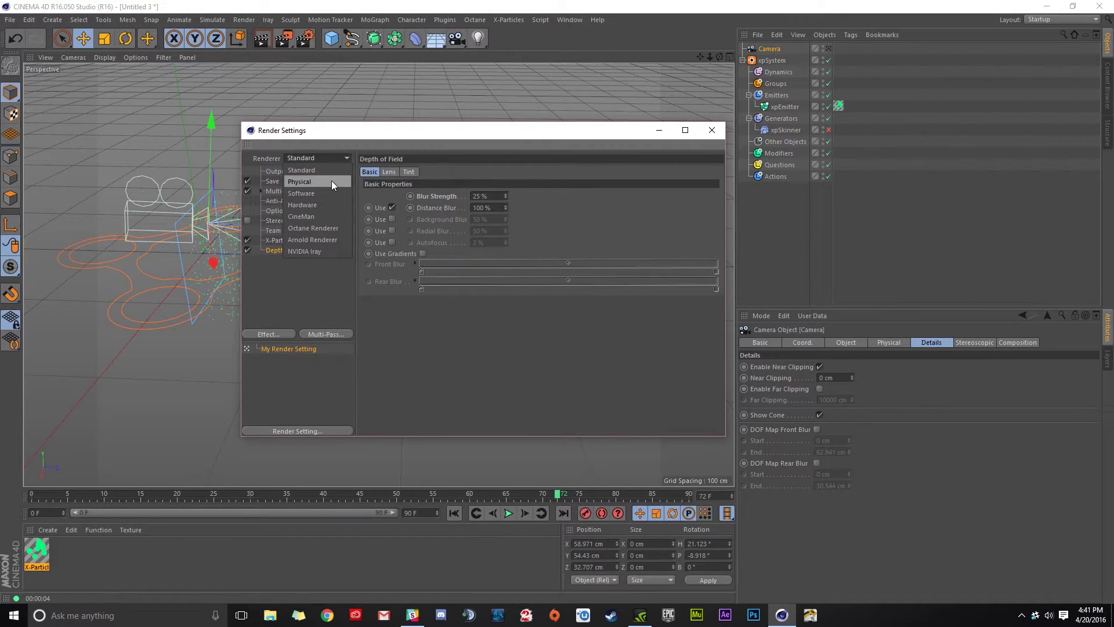
pyautogui.click(332, 182)
pyautogui.click(277, 242)
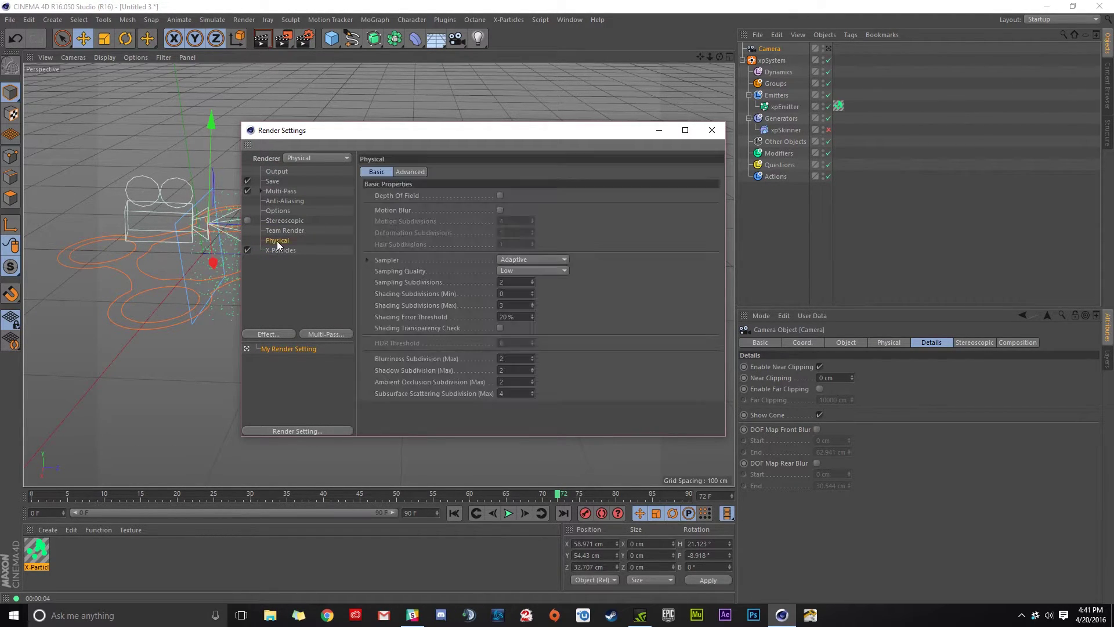
pyautogui.click(500, 196)
pyautogui.click(710, 132)
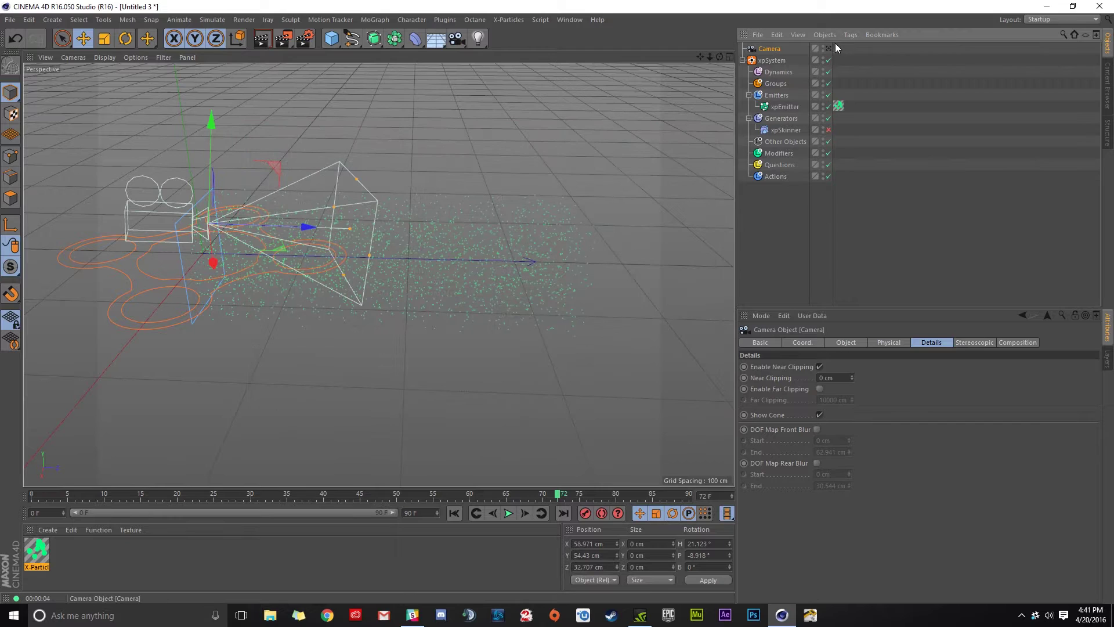
pyautogui.scroll(5, 461, 112)
pyautogui.scroll(2, 462, 116)
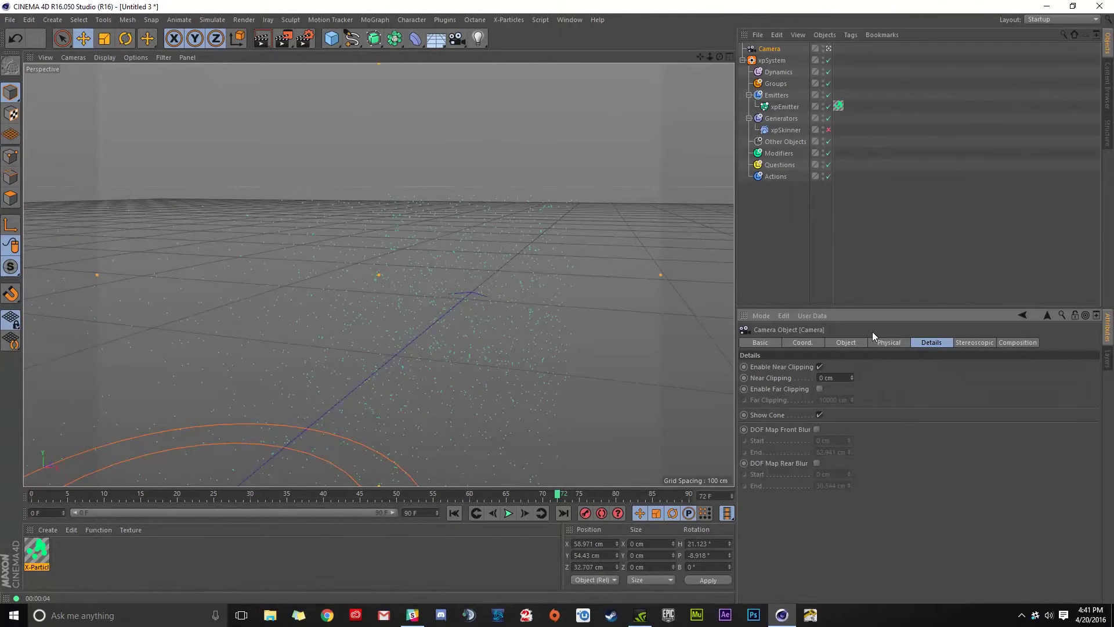
# Step: Move the camera's focus to a Focus Distance of 127.02 cm and render the view
pyautogui.click(853, 343)
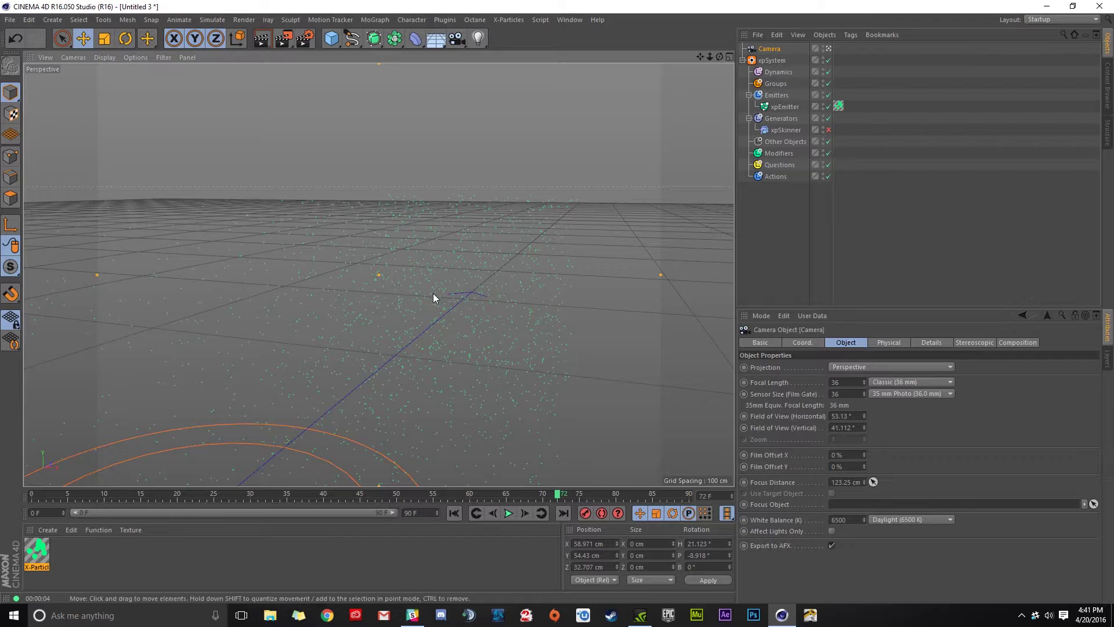
pyautogui.click(828, 49)
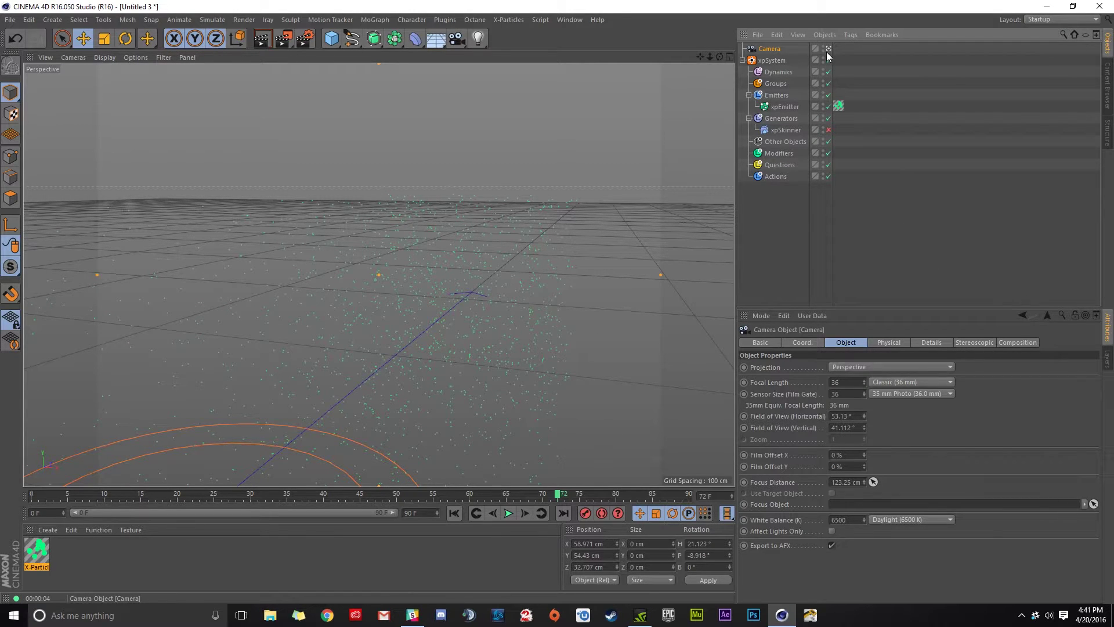
pyautogui.scroll(3, 348, 237)
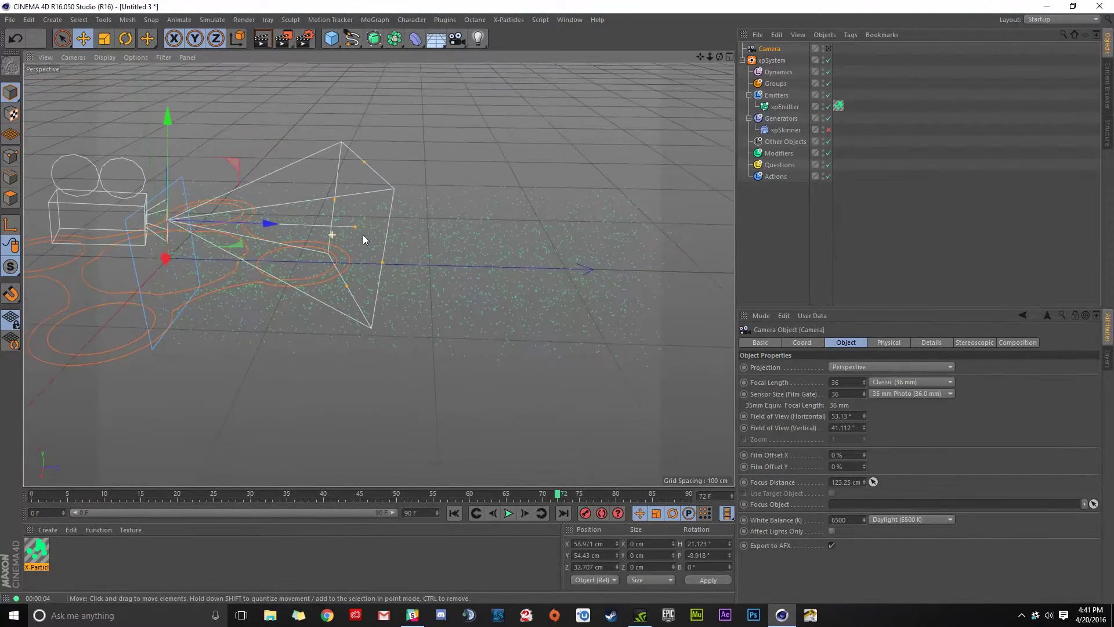
pyautogui.moveTo(356, 230); pyautogui.dragTo(379, 244)
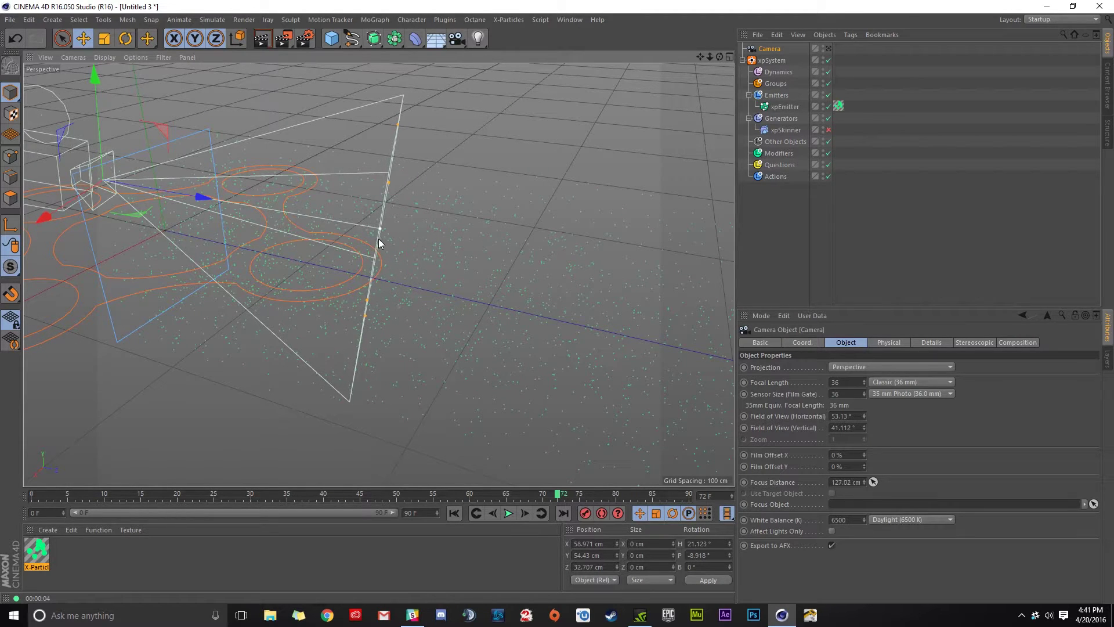
pyautogui.click(262, 38)
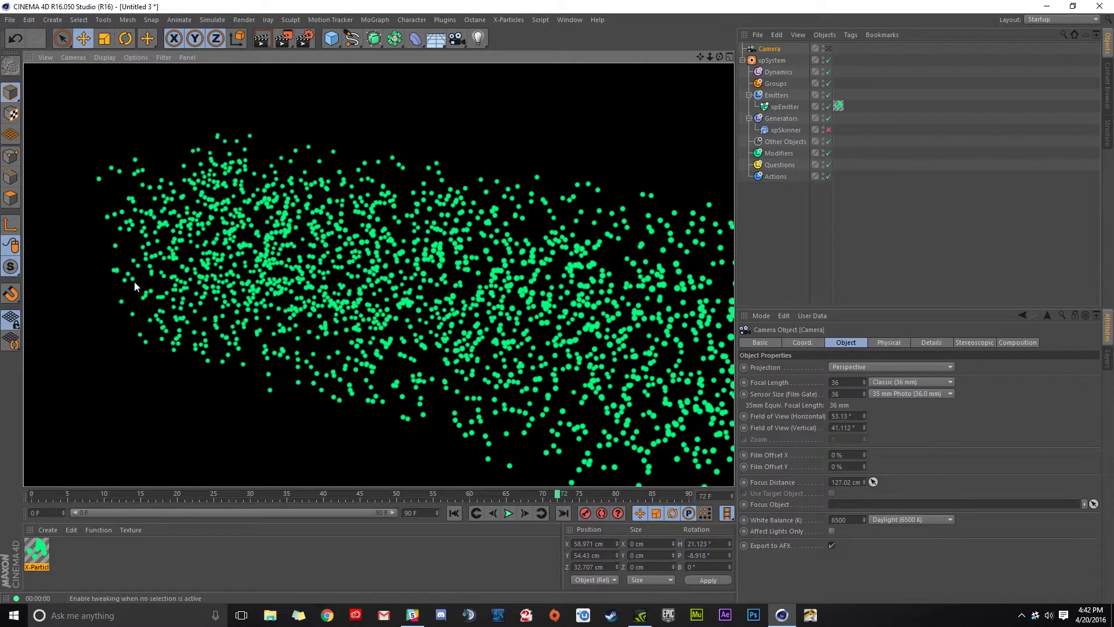
# Step: Check the X-Particles Material's Size channel, render the view, and look through the Camera
pyautogui.doubleClick(31, 547)
pyautogui.click(201, 221)
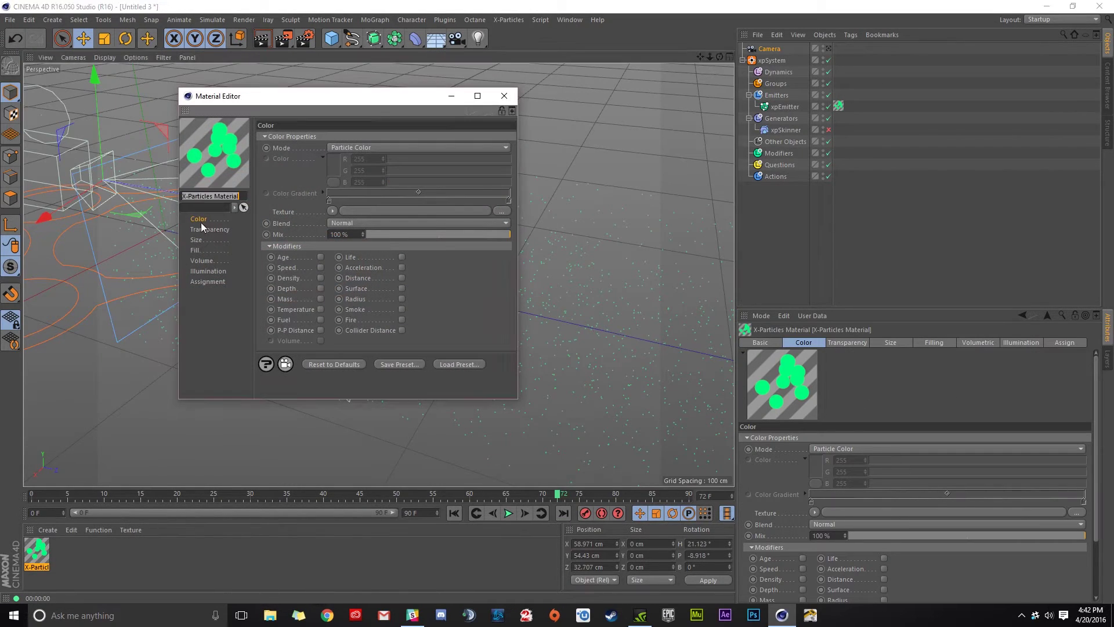
pyautogui.click(198, 241)
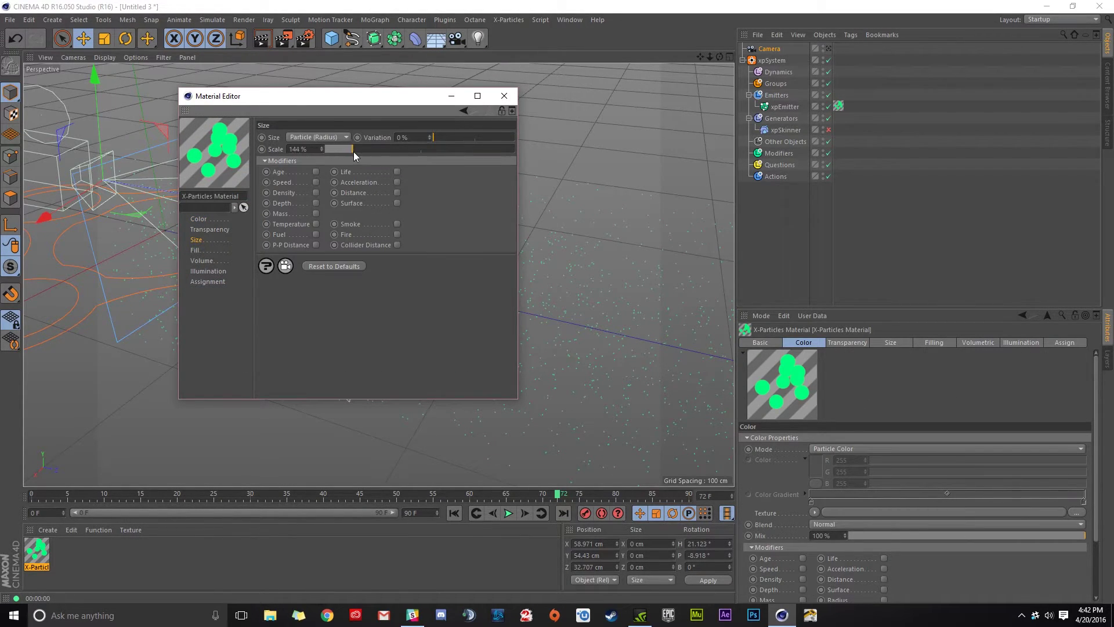
pyautogui.click(504, 95)
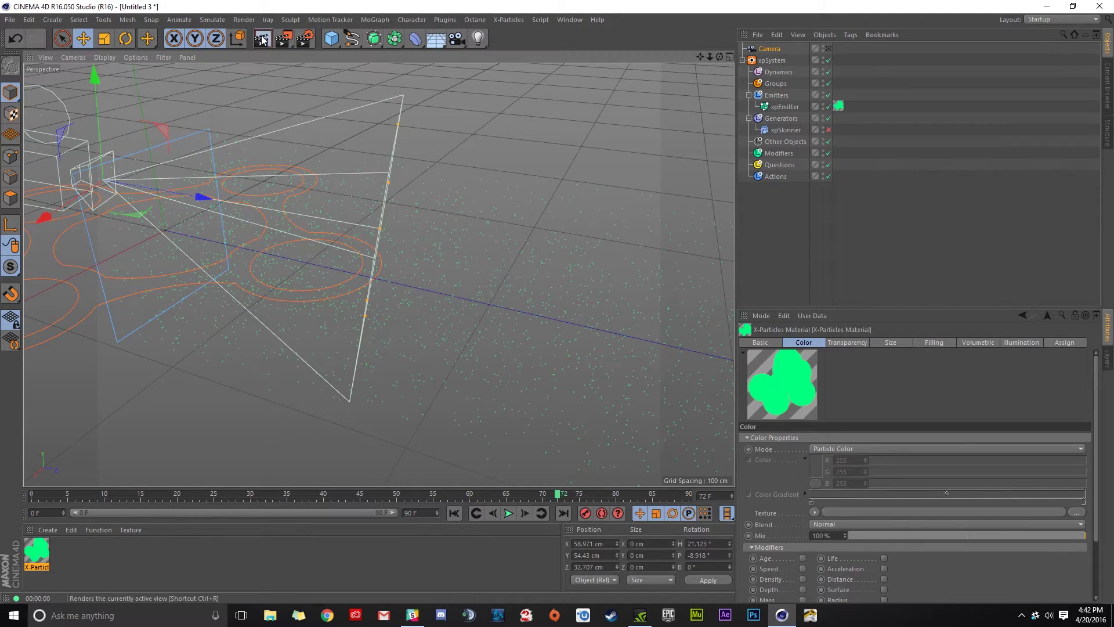
pyautogui.click(262, 40)
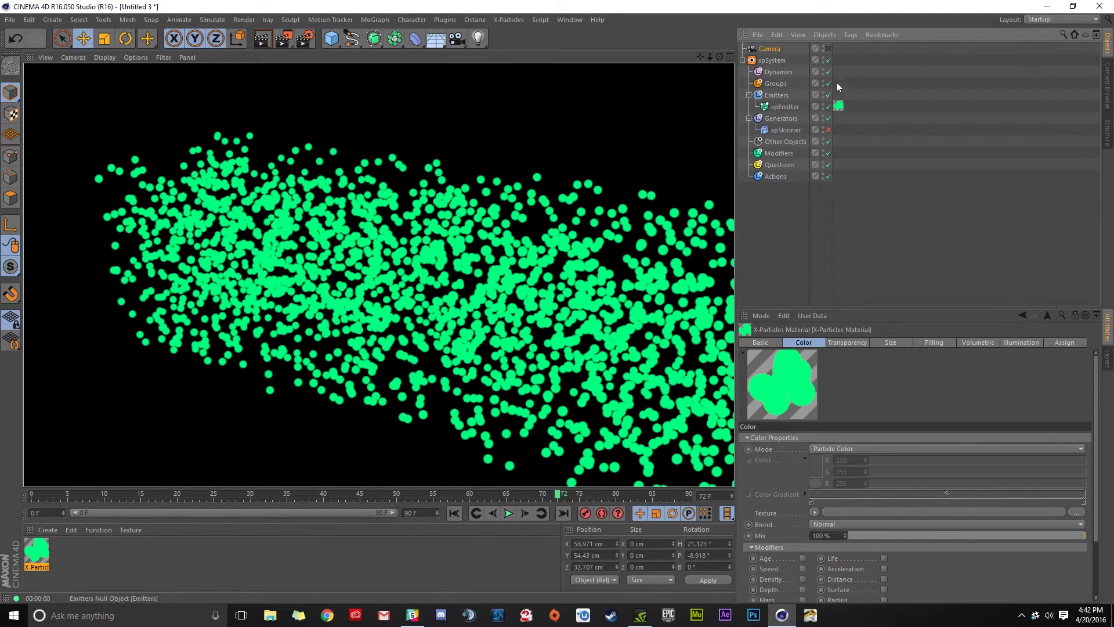
pyautogui.click(829, 48)
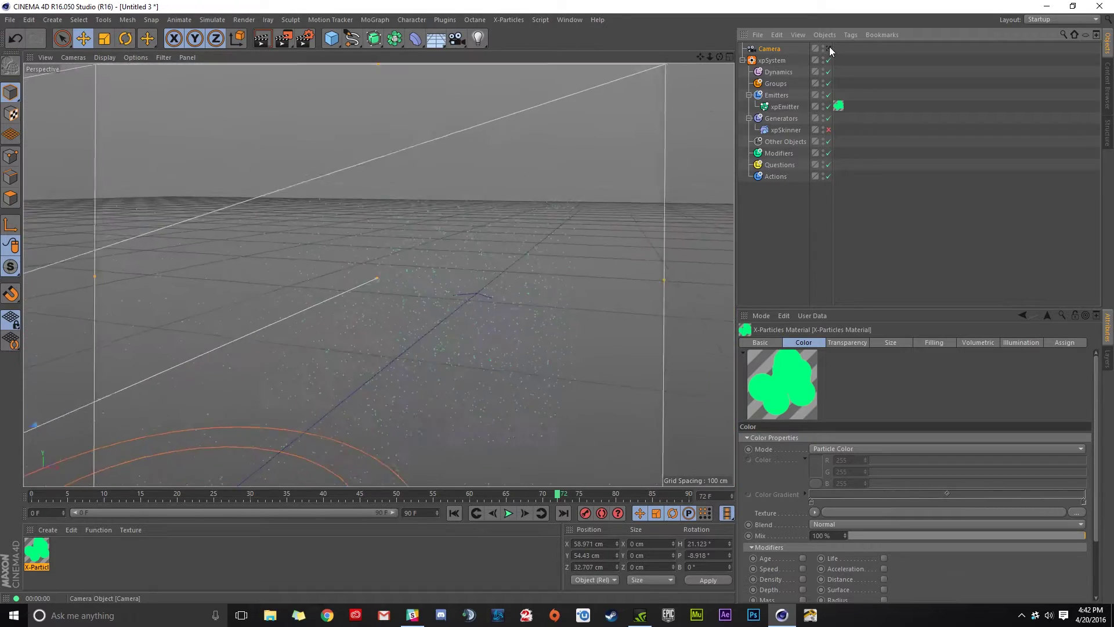
# Step: Set the camera's Physical F-Stop to f/1.0, render, then enter a custom 0.1
pyautogui.click(261, 38)
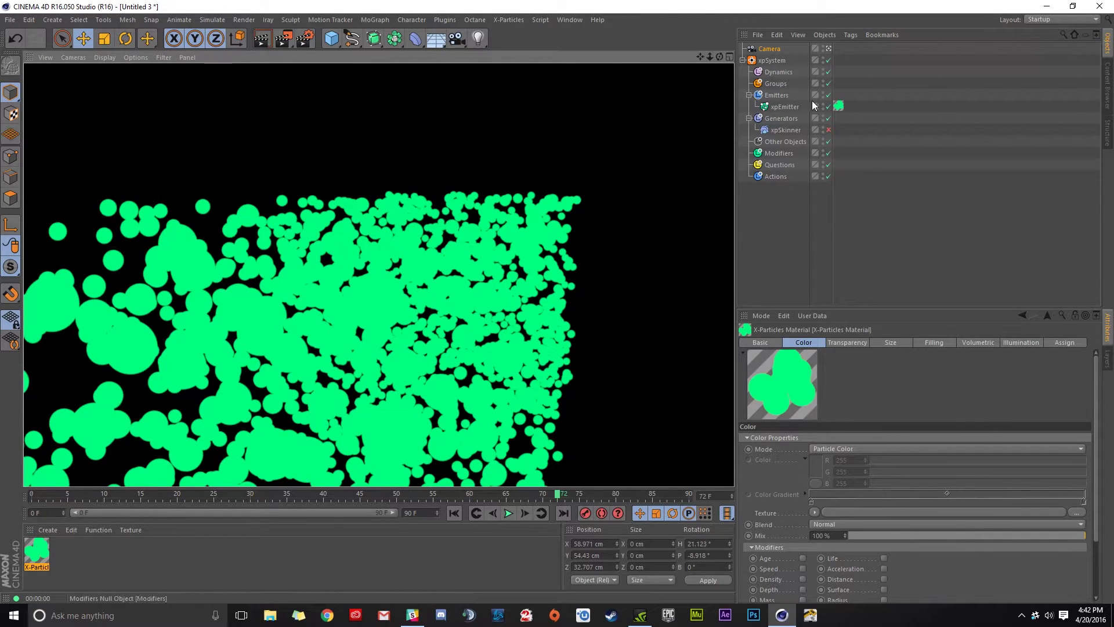
pyautogui.click(771, 50)
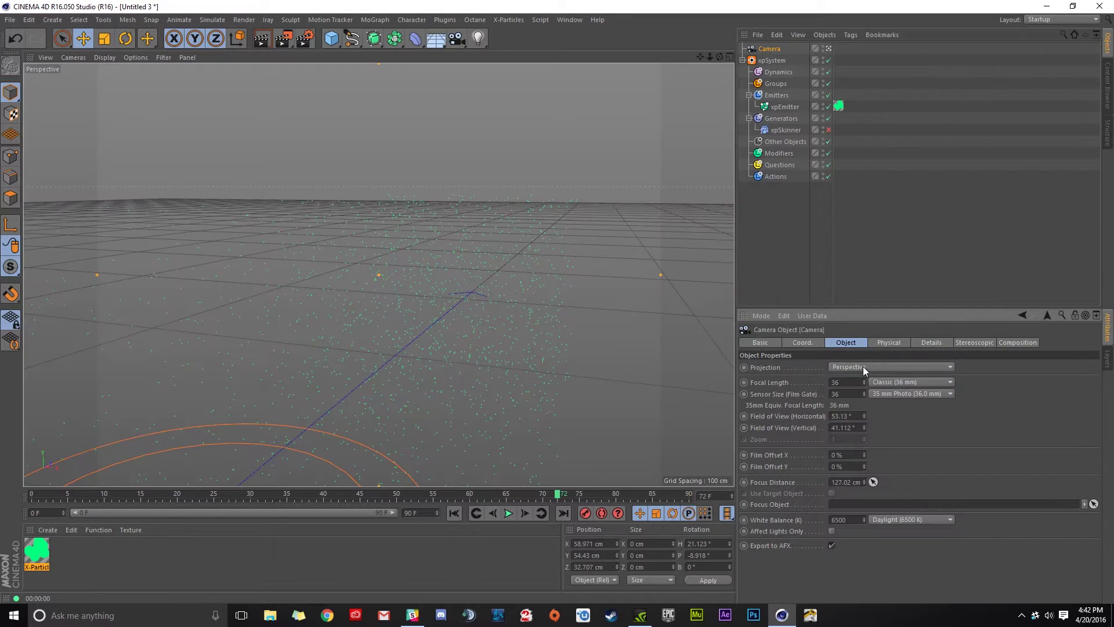
pyautogui.click(879, 347)
pyautogui.click(885, 378)
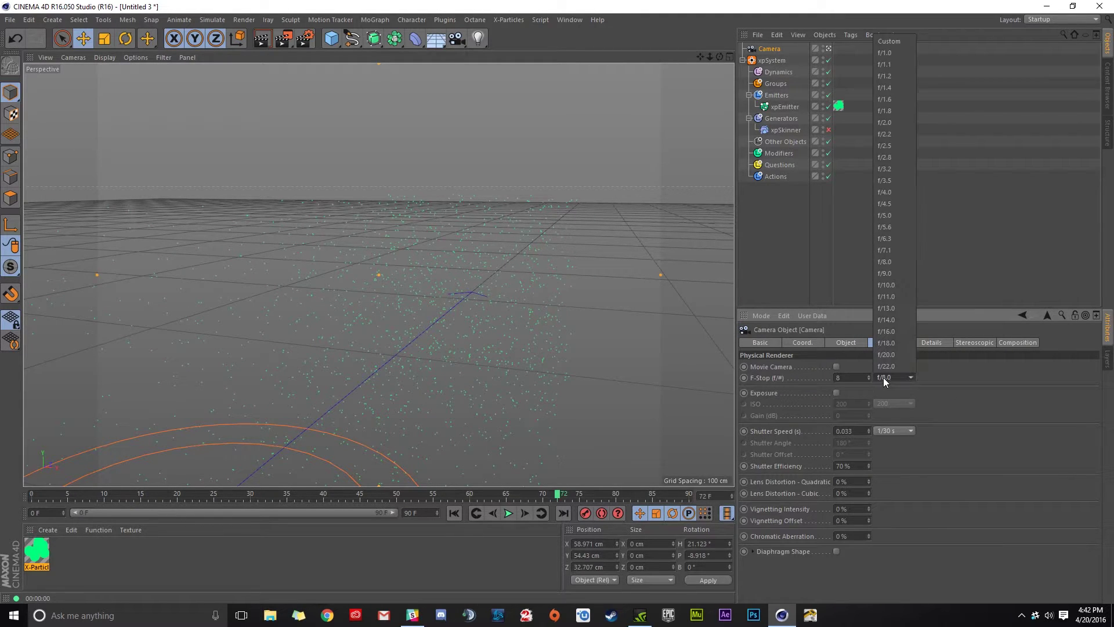
pyautogui.click(890, 52)
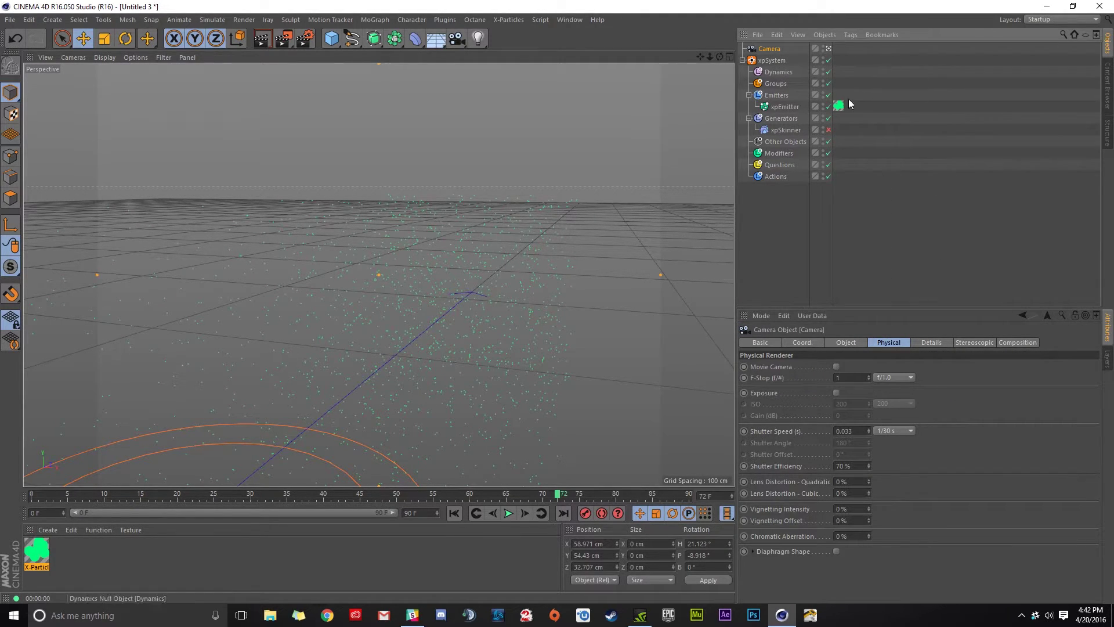
pyautogui.click(262, 39)
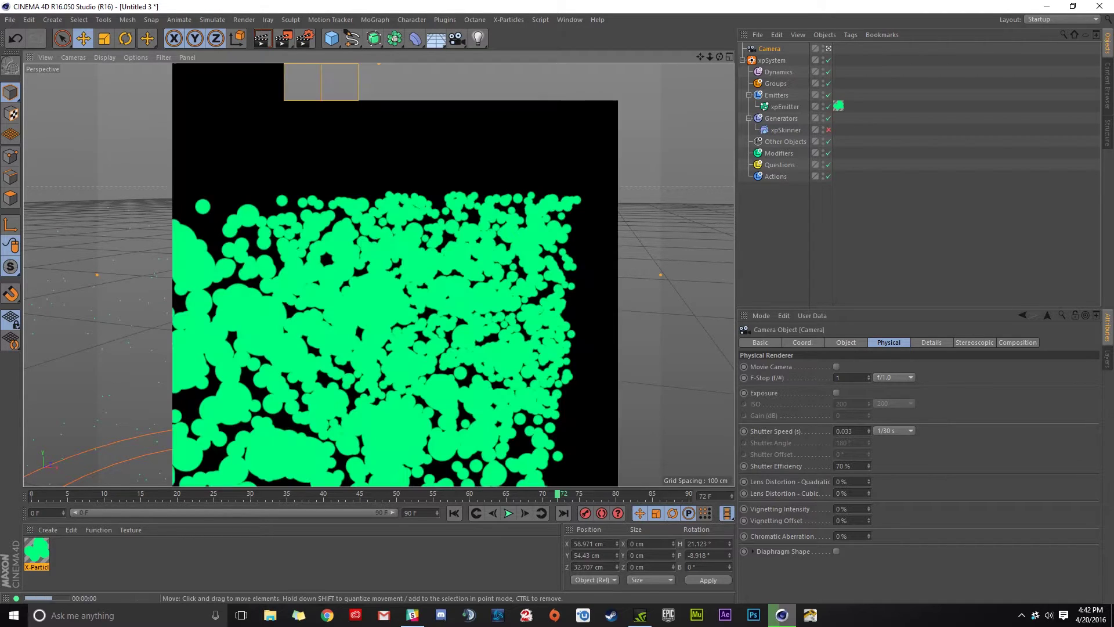
pyautogui.click(842, 378)
pyautogui.write('0.1')
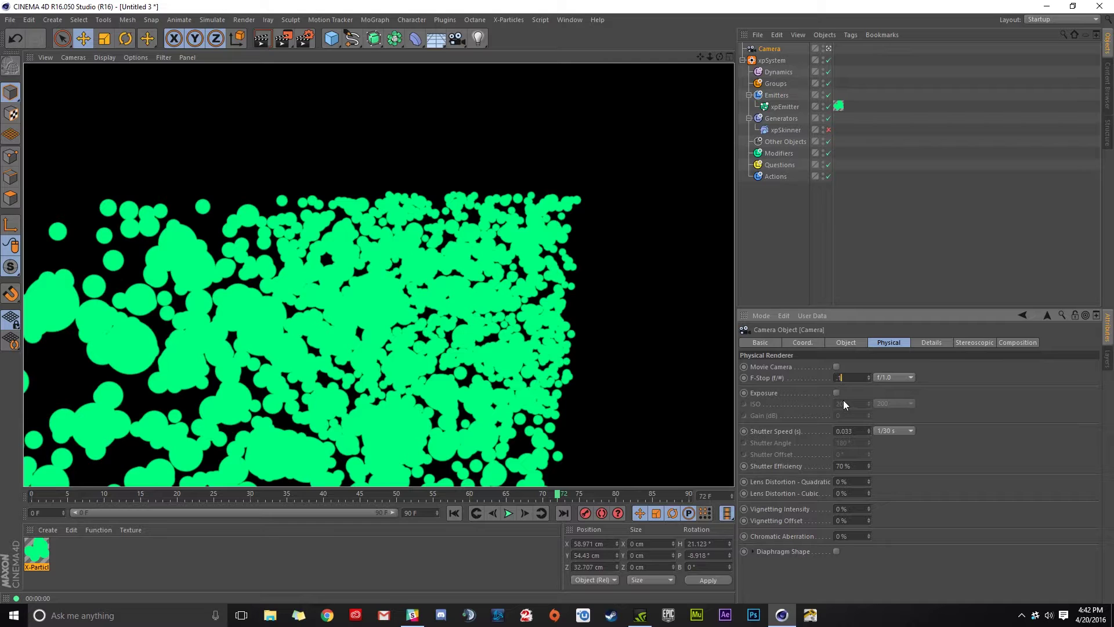
pyautogui.press('Return')
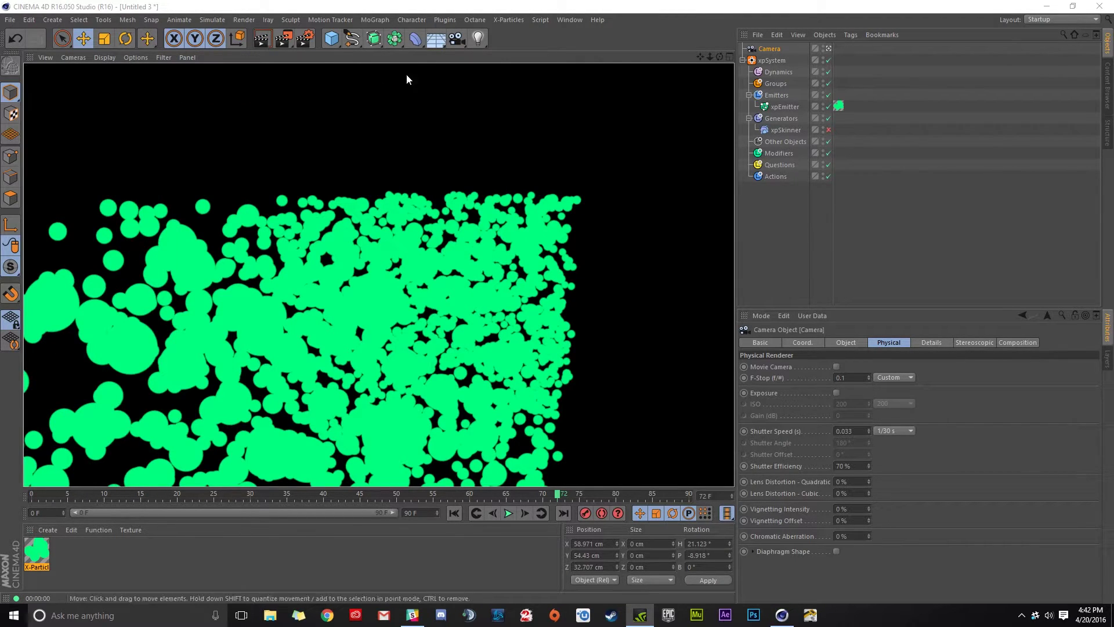
# Step: Add a Cube, scale it down to about 117 cm, and move it
pyautogui.click(332, 44)
pyautogui.click(441, 55)
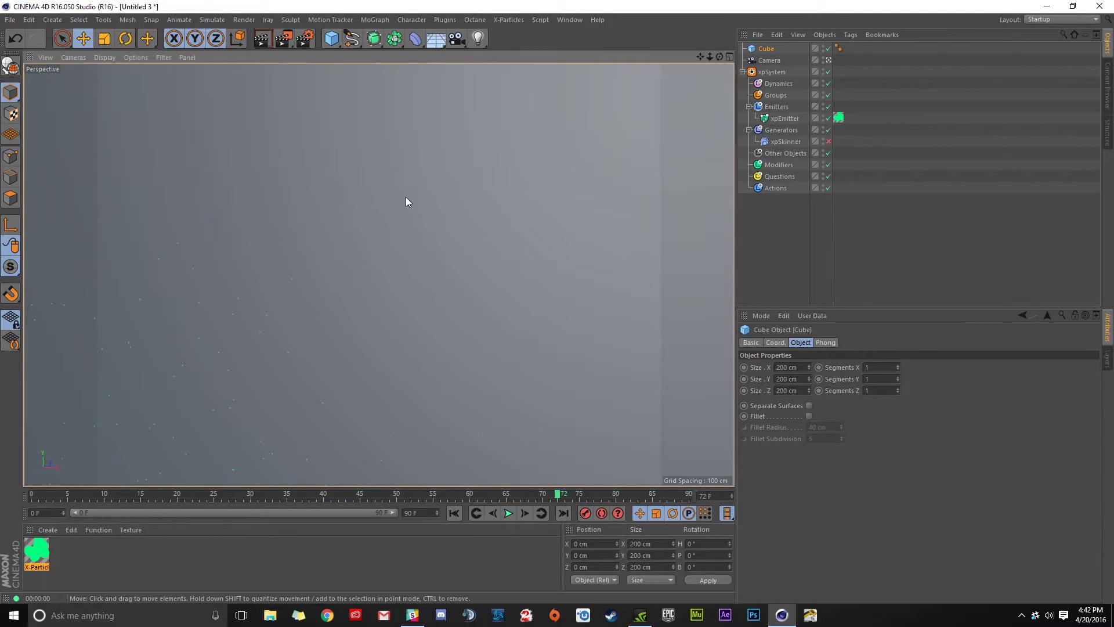
pyautogui.press('t')
pyautogui.moveTo(470, 212); pyautogui.dragTo(380, 318)
pyautogui.press('e')
pyautogui.moveTo(268, 363); pyautogui.dragTo(140, 371)
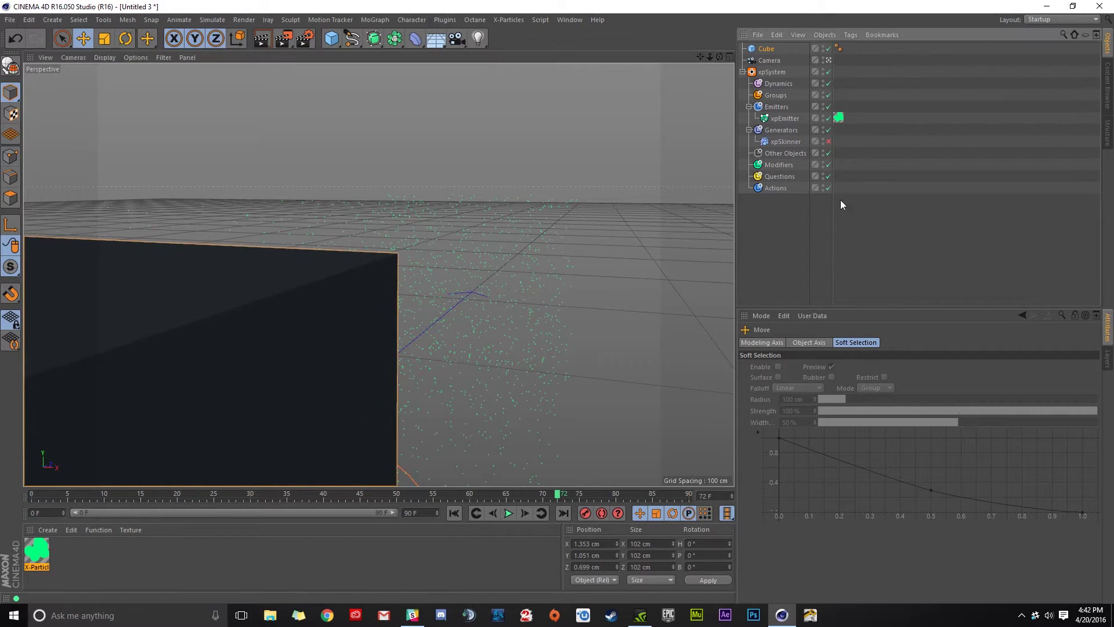
# Step: Stretch the Cube's Size Z to about 608 cm and test-render it with the particles
pyautogui.click(772, 47)
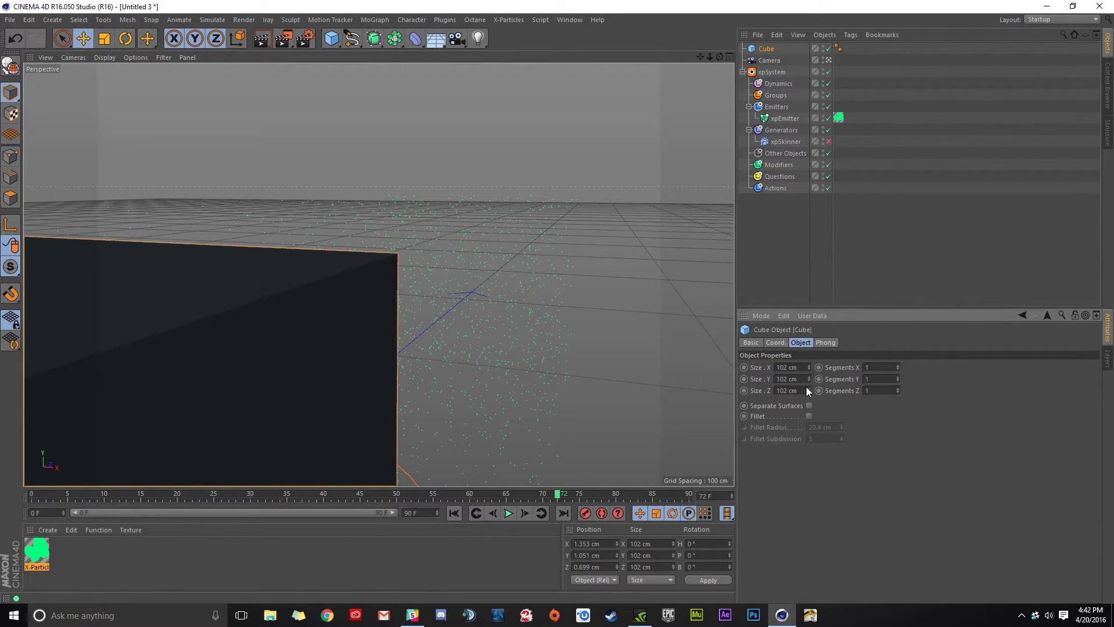
pyautogui.moveTo(808, 390); pyautogui.dragTo(782, 308)
pyautogui.moveTo(810, 391); pyautogui.dragTo(759, 469)
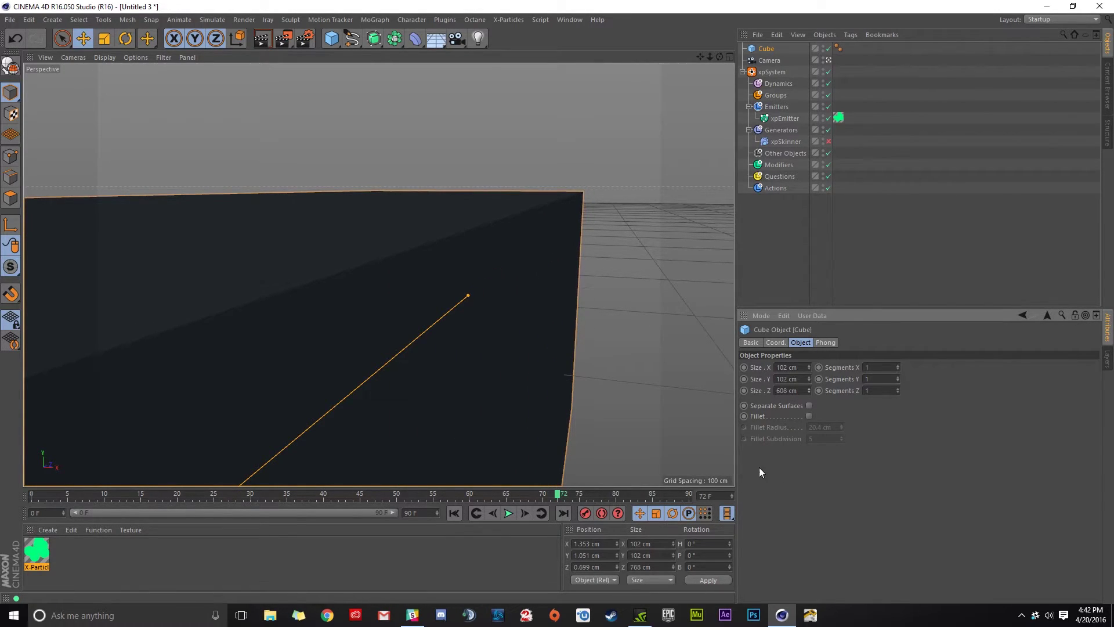
pyautogui.click(262, 39)
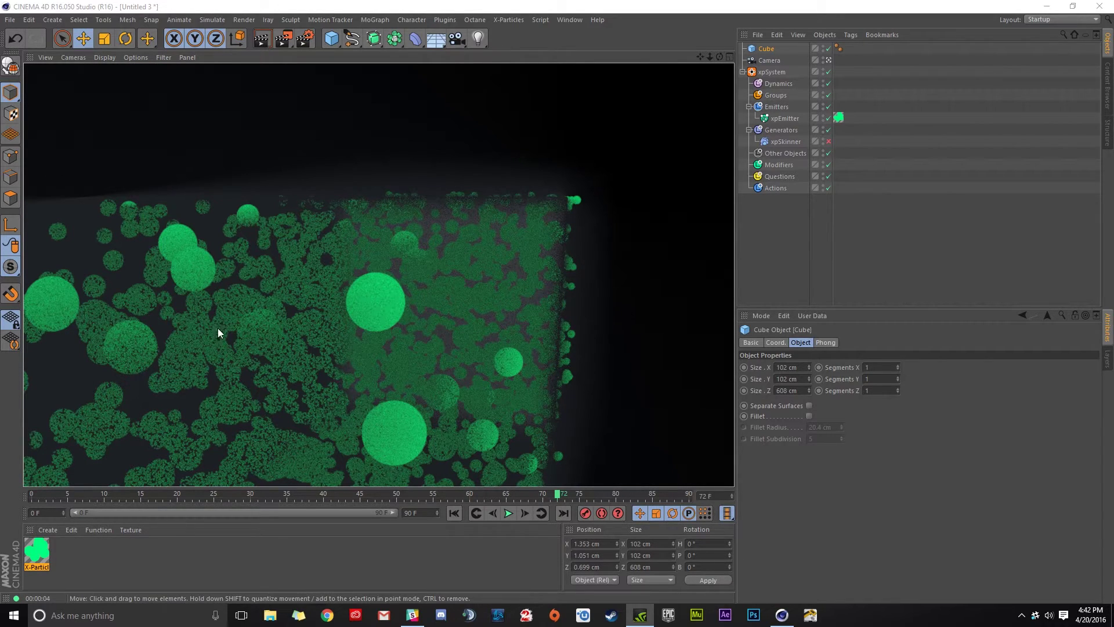
pyautogui.click(766, 50)
# Step: Delete the Cube, turn off X-Particles High Q Render, and render the view
pyautogui.press('Delete')
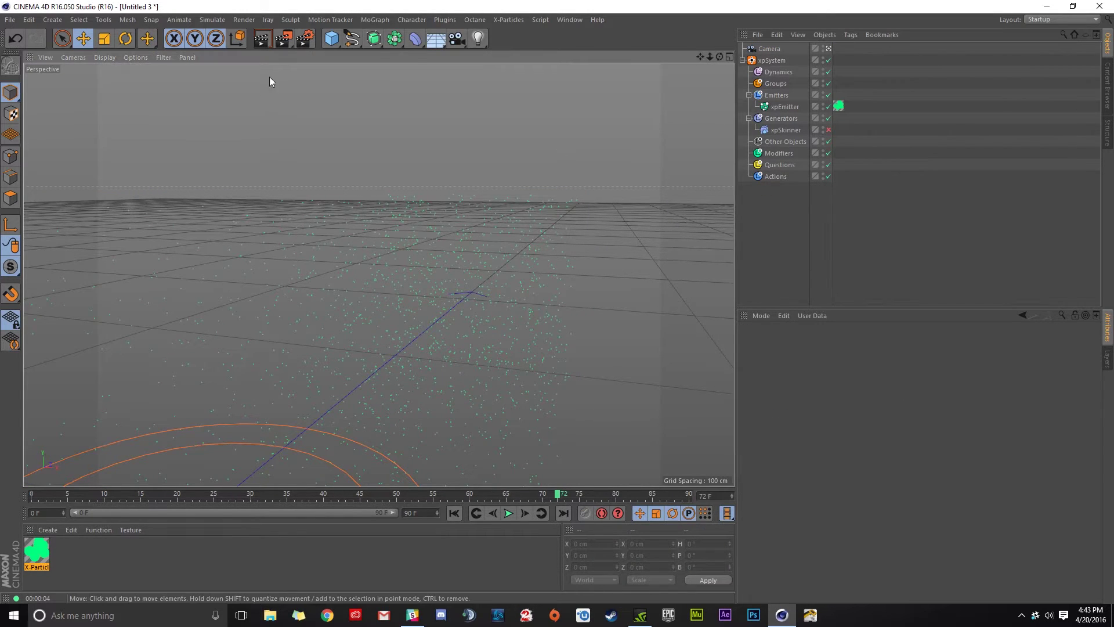
pyautogui.click(303, 38)
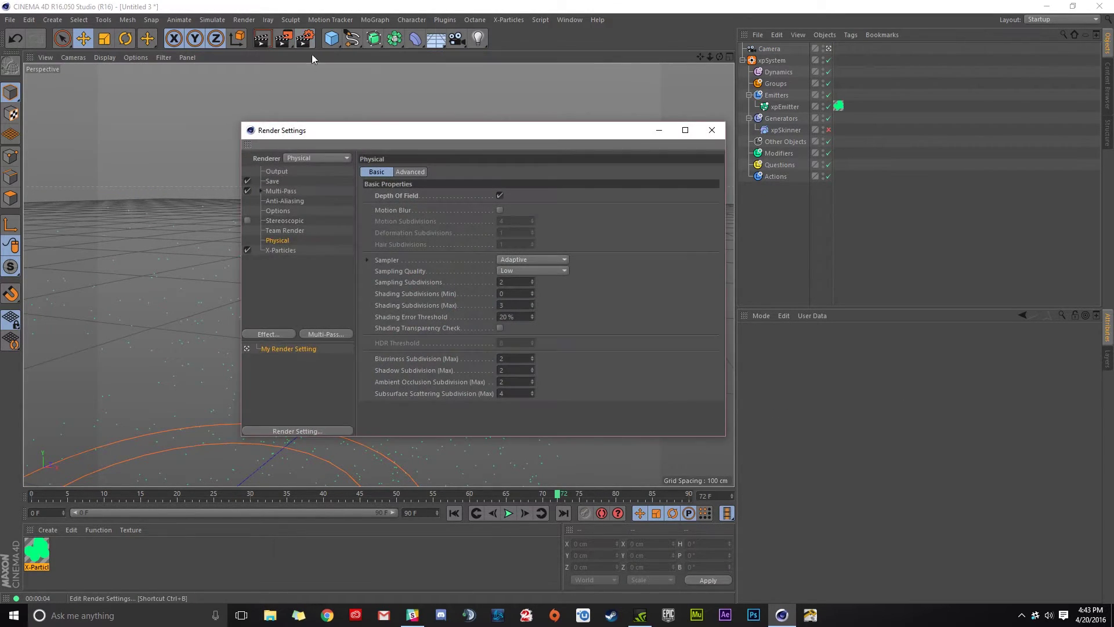
pyautogui.click(275, 251)
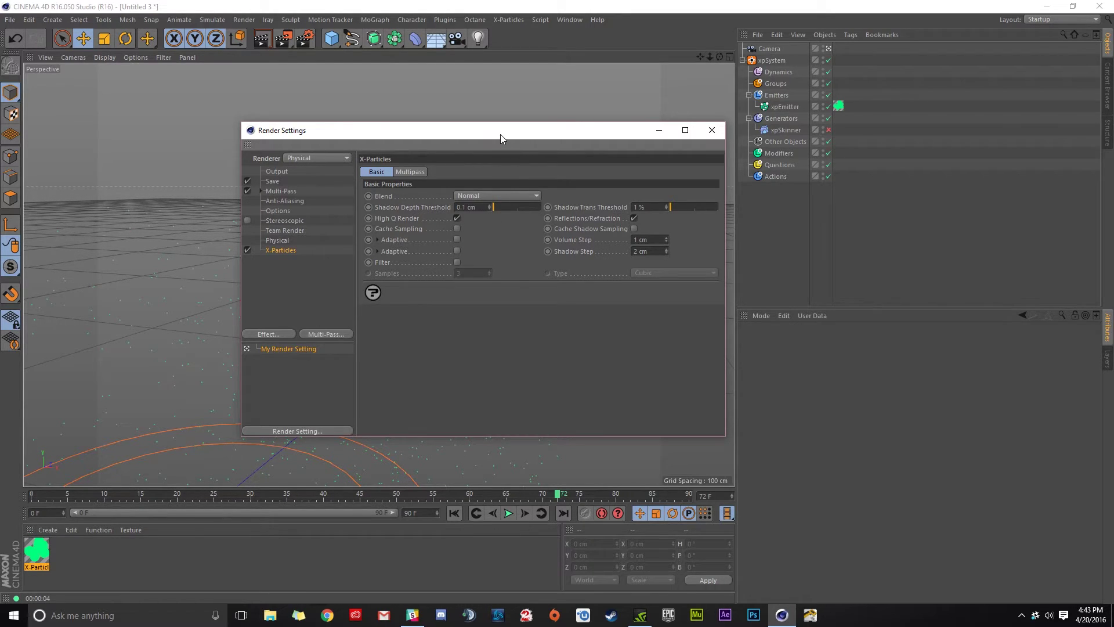
pyautogui.moveTo(500, 135); pyautogui.dragTo(849, 239)
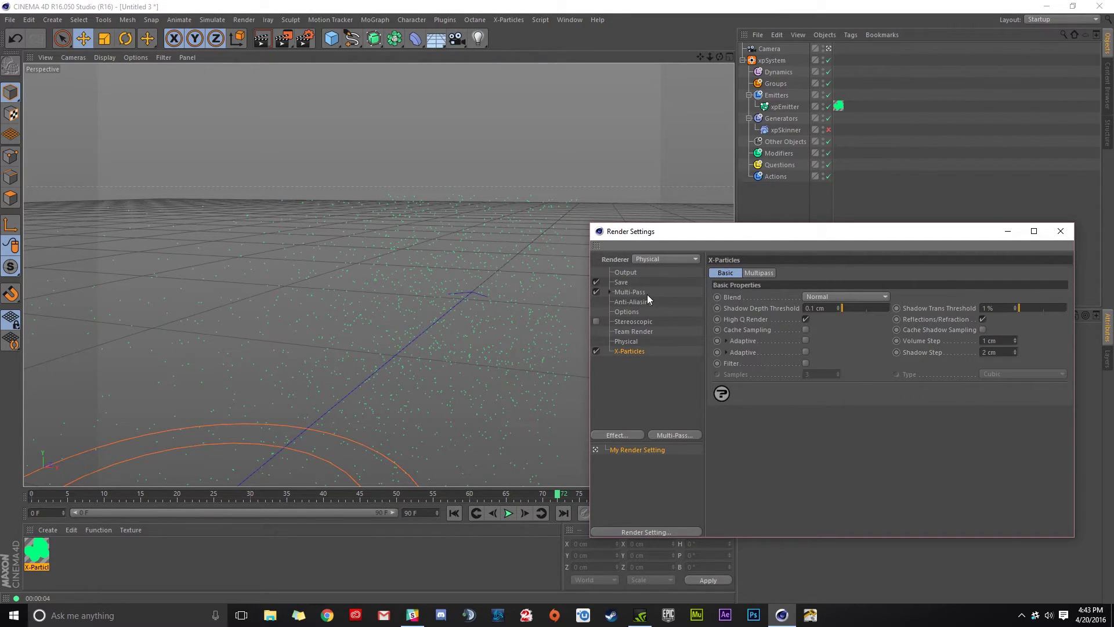
pyautogui.click(805, 318)
pyautogui.click(262, 39)
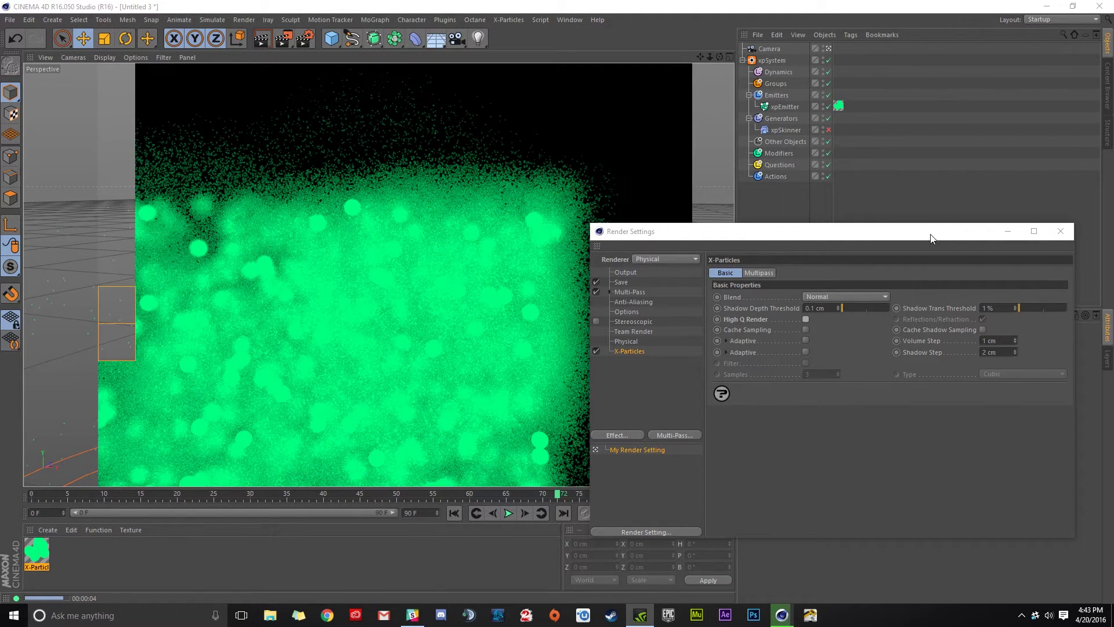
# Step: Set the camera's F-Stop to 2 and render the view again
pyautogui.moveTo(931, 232); pyautogui.dragTo(799, 436)
pyautogui.click(771, 50)
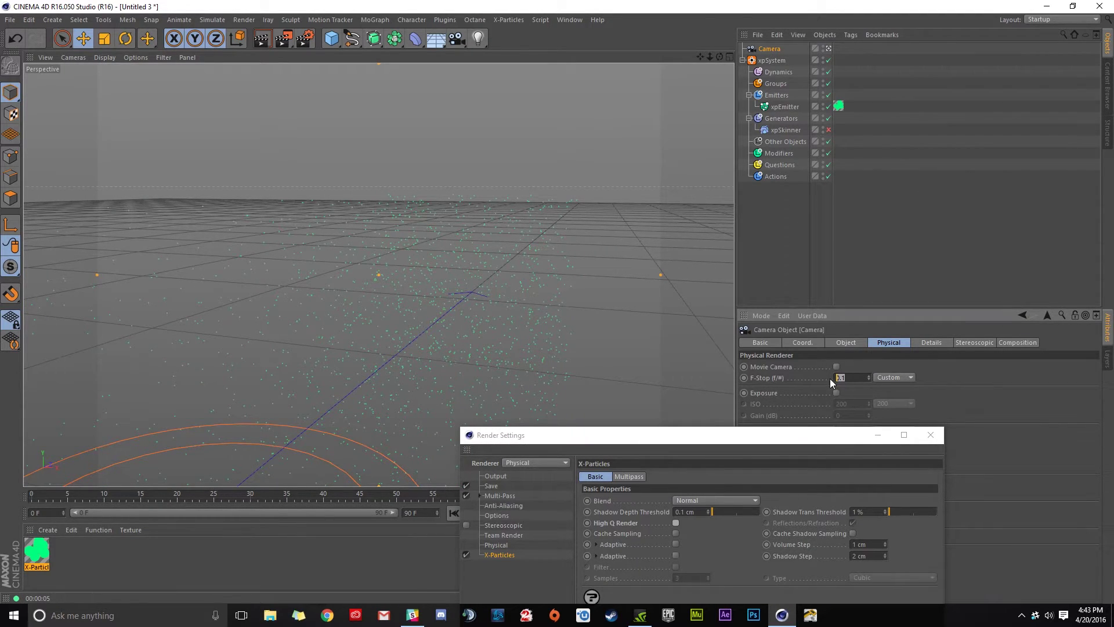
pyautogui.write('2')
pyautogui.press('Return')
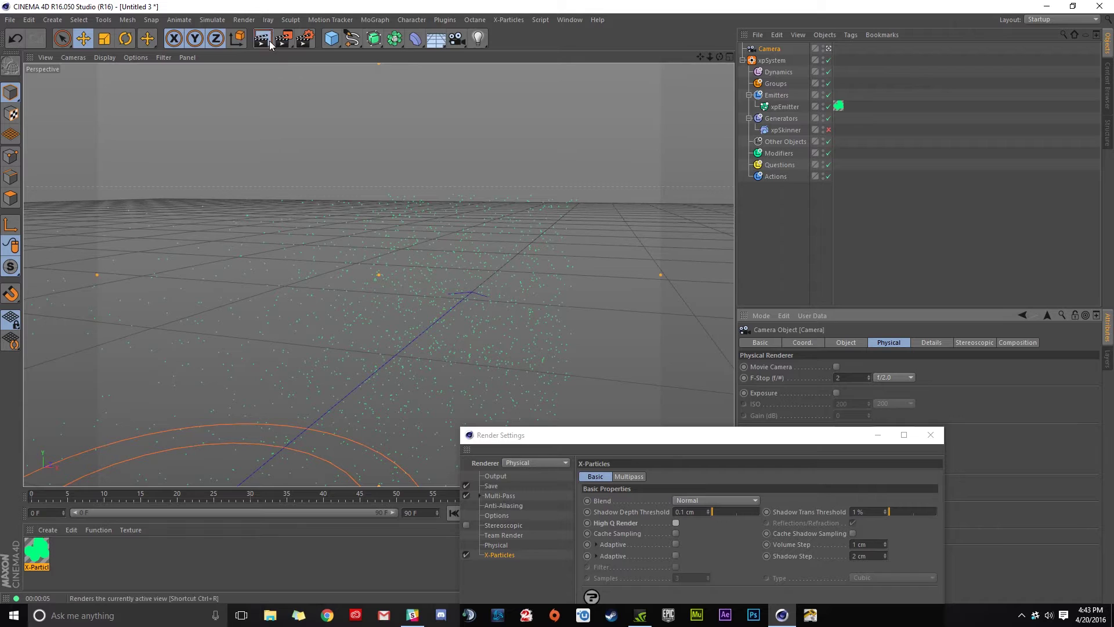
pyautogui.hotkey('ctrl', 'r')
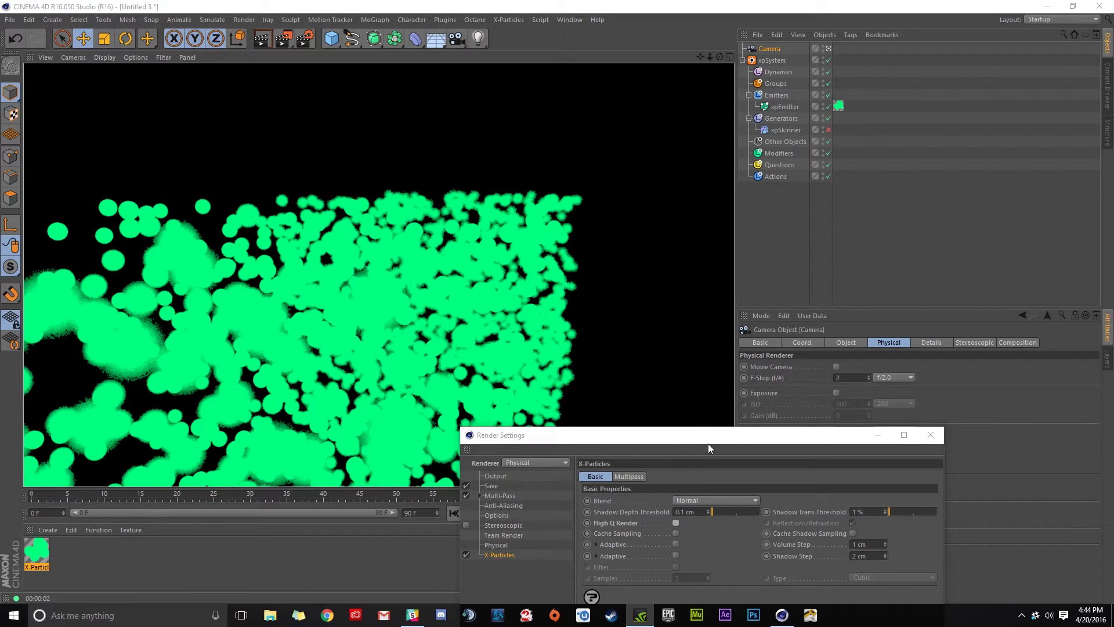
pyautogui.moveTo(708, 441); pyautogui.dragTo(603, 216)
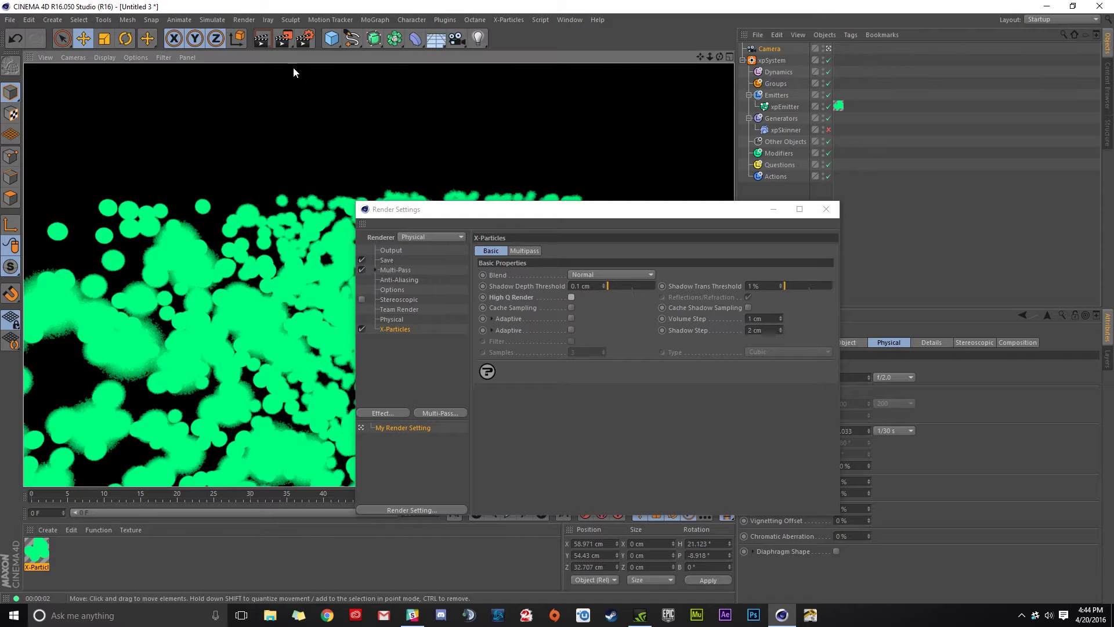
# Step: Render the scene to the Picture Viewer and rearrange it beside Render Settings
pyautogui.click(387, 319)
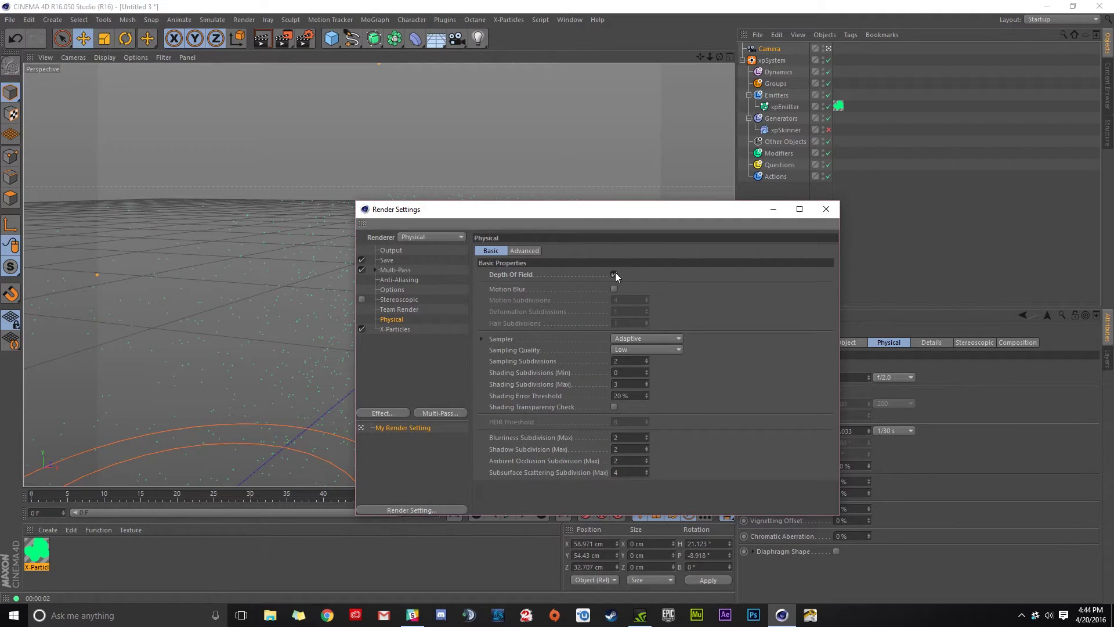
pyautogui.click(288, 43)
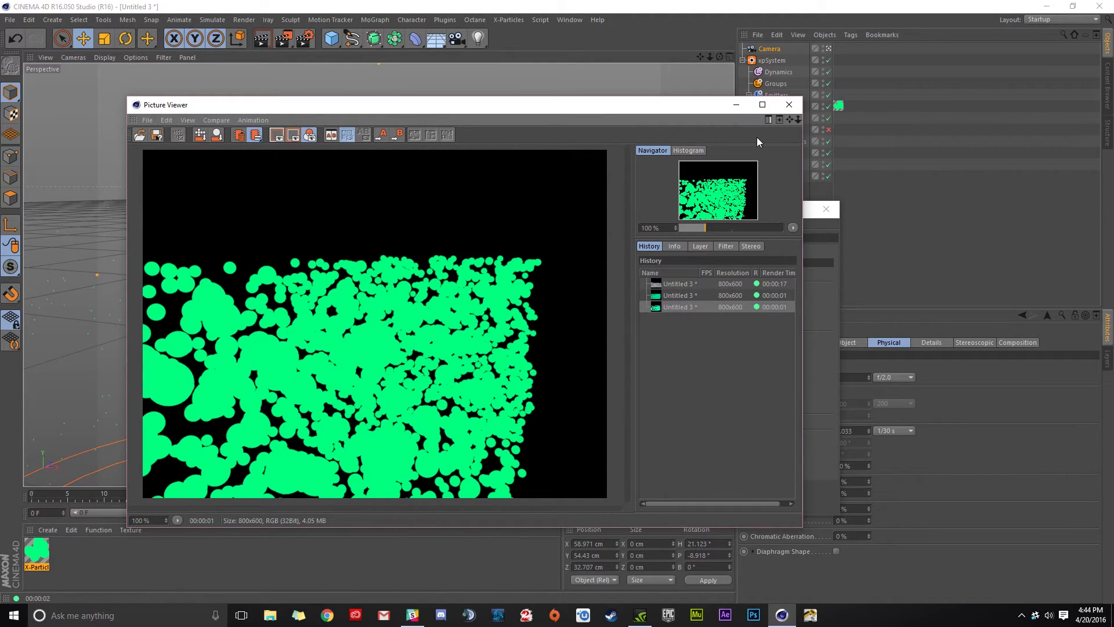
pyautogui.moveTo(678, 103); pyautogui.dragTo(653, 481)
pyautogui.click(653, 480)
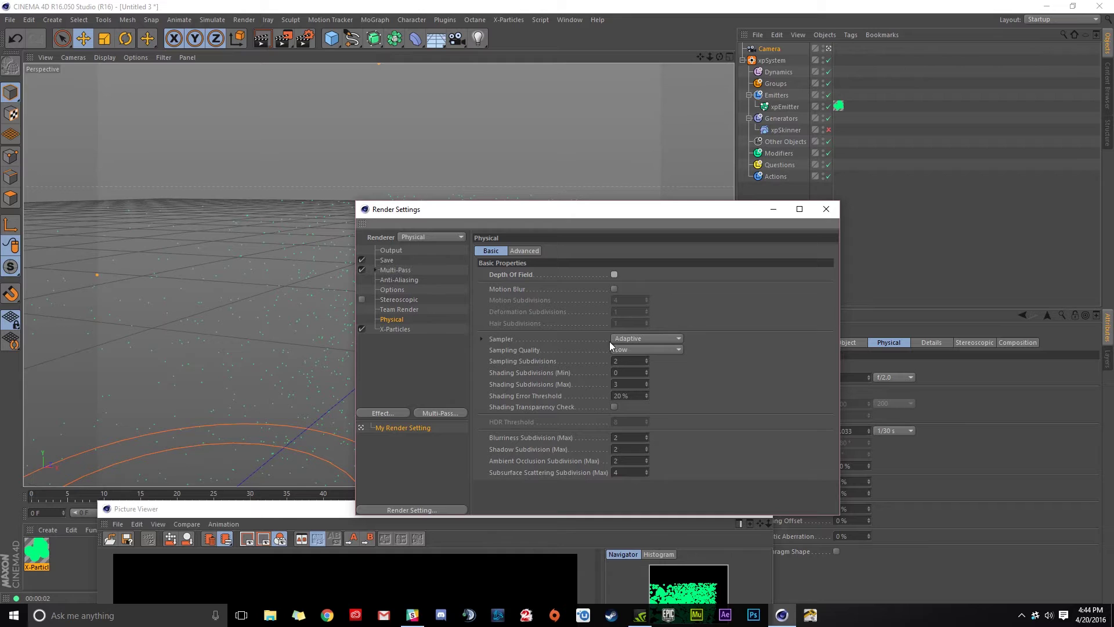
pyautogui.moveTo(618, 209); pyautogui.dragTo(634, 122)
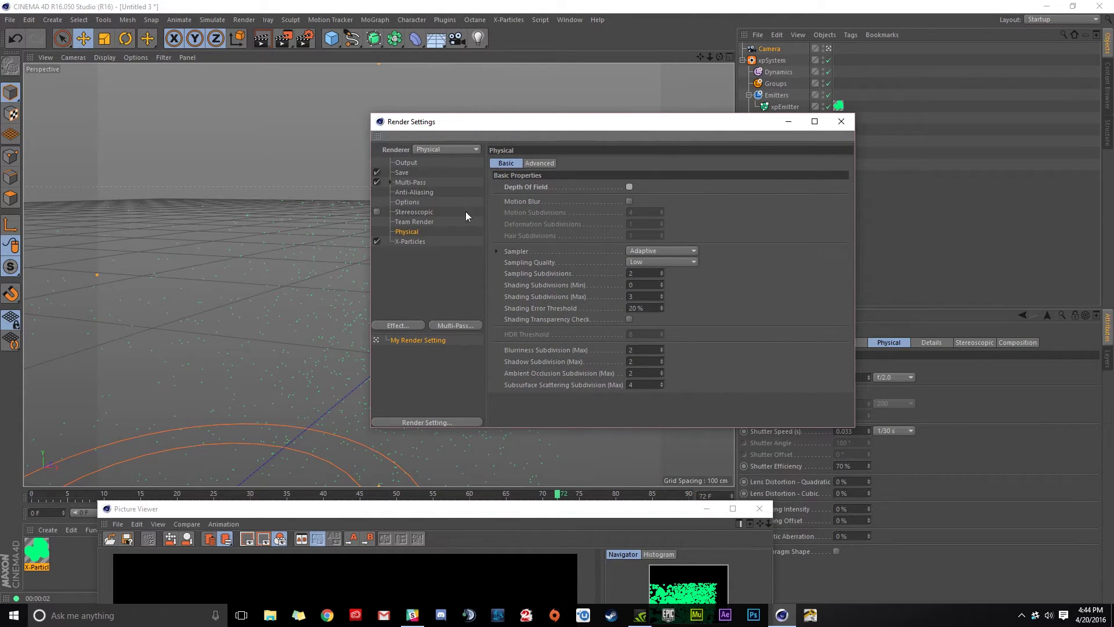
# Step: Tick X-Particles High Q Render and render to the Picture Viewer with Shift+R
pyautogui.click(406, 242)
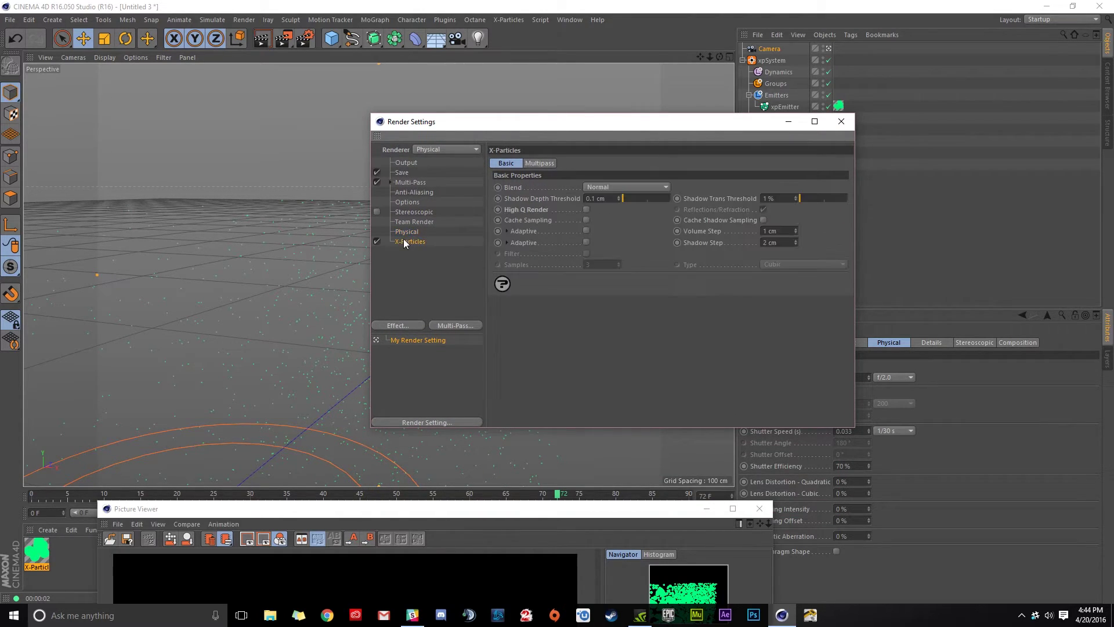
pyautogui.click(586, 209)
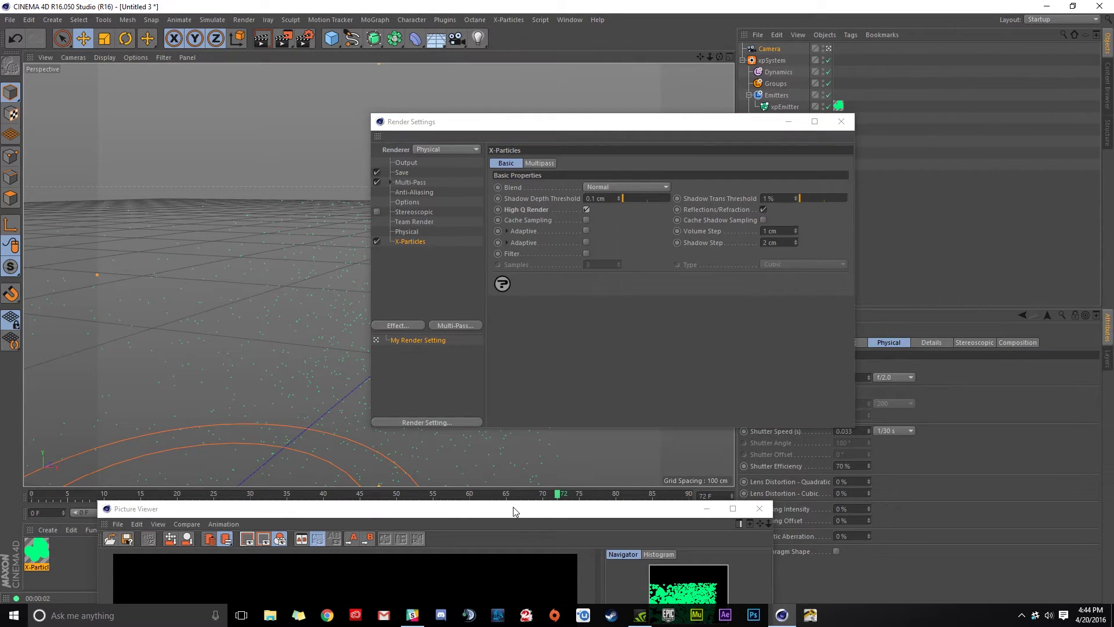
pyautogui.hotkey('shift', 'r')
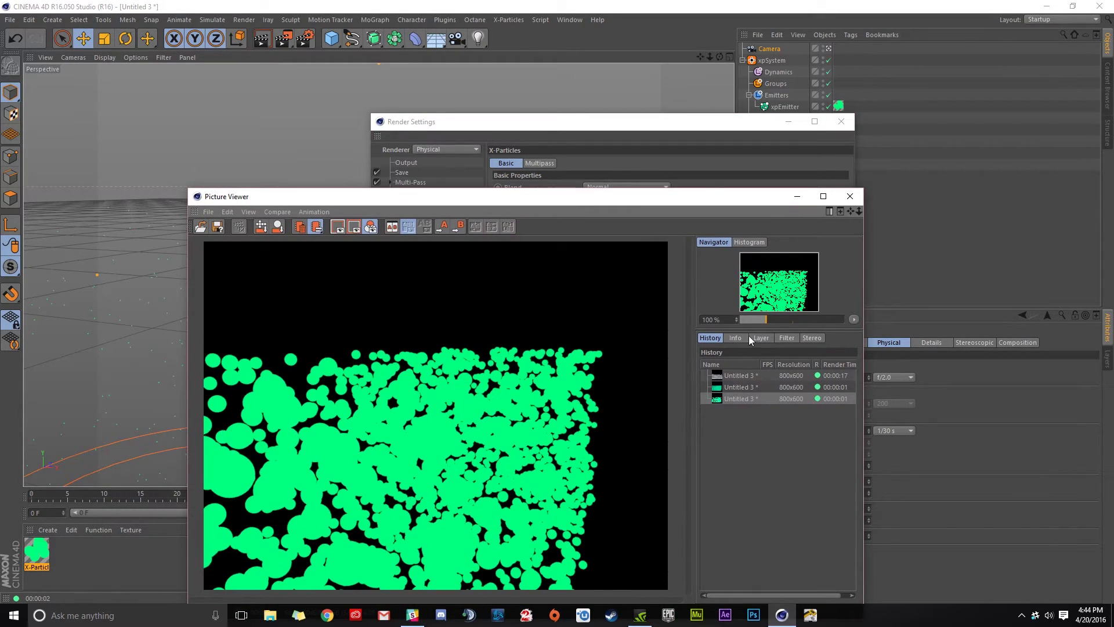
pyautogui.click(394, 61)
pyautogui.click(558, 193)
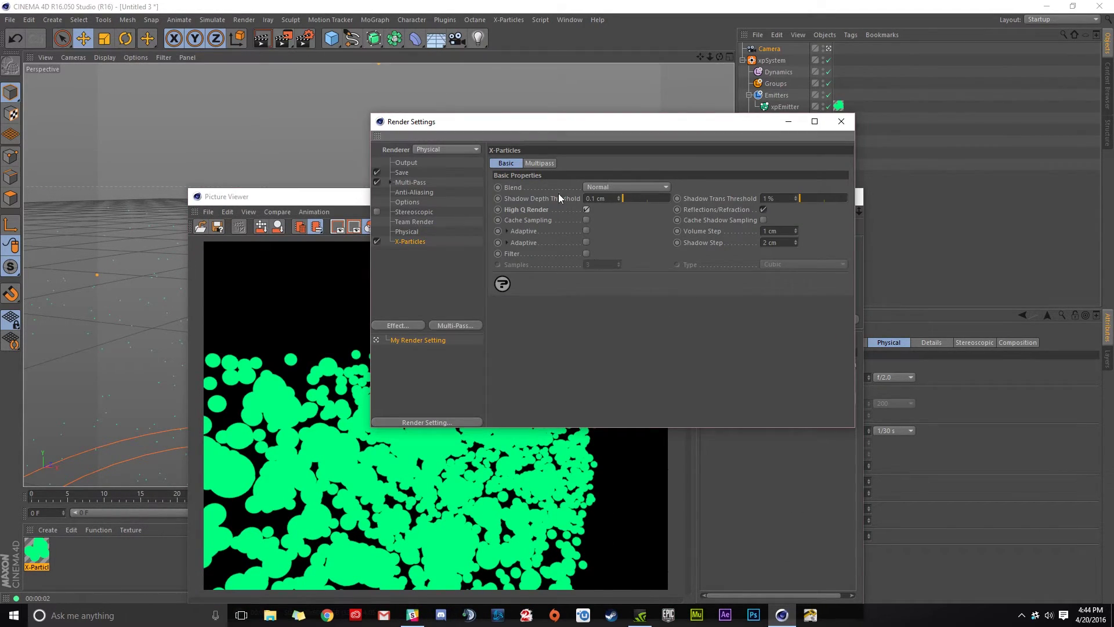
pyautogui.hotkey('shift', 'r')
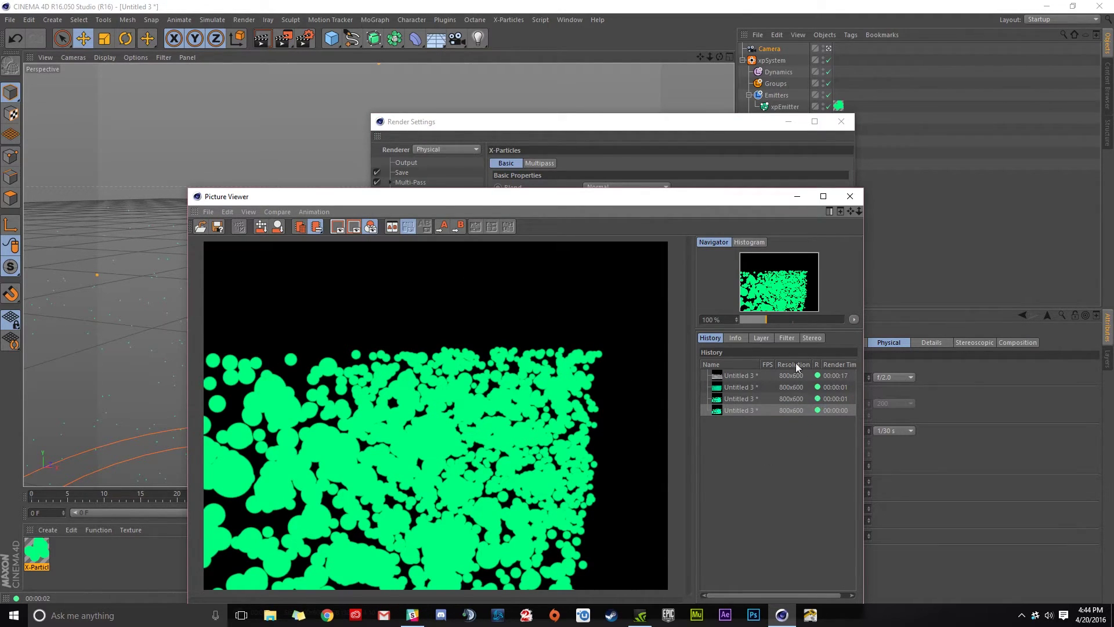
pyautogui.click(689, 176)
pyautogui.click(200, 229)
pyautogui.moveTo(337, 199); pyautogui.dragTo(326, 105)
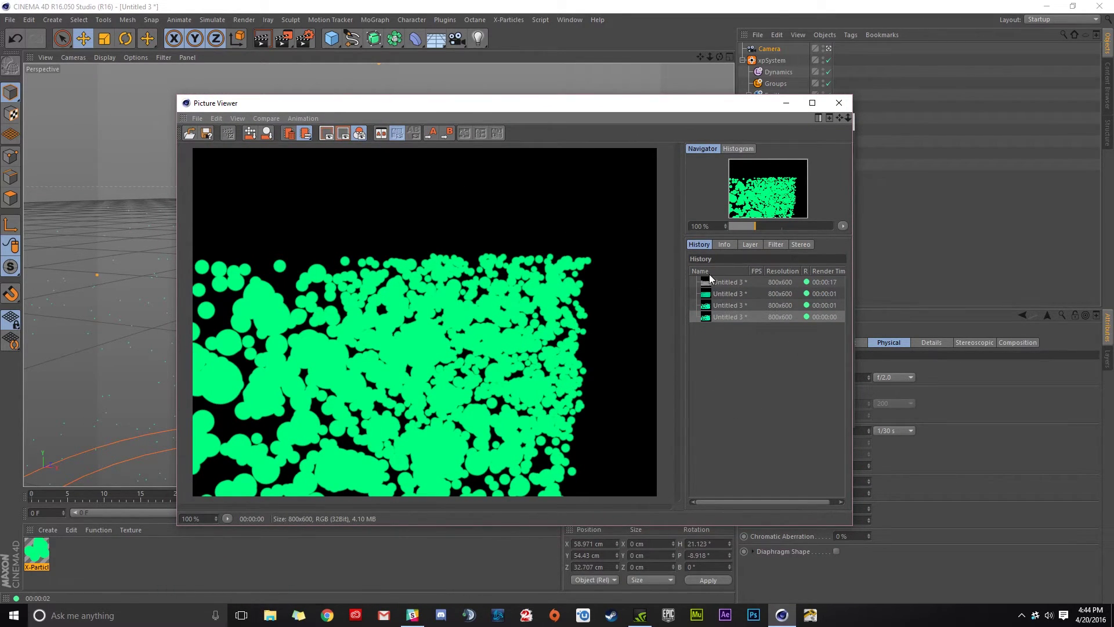
# Step: Switch back and forth between the third and newest renders in the History
pyautogui.click(726, 306)
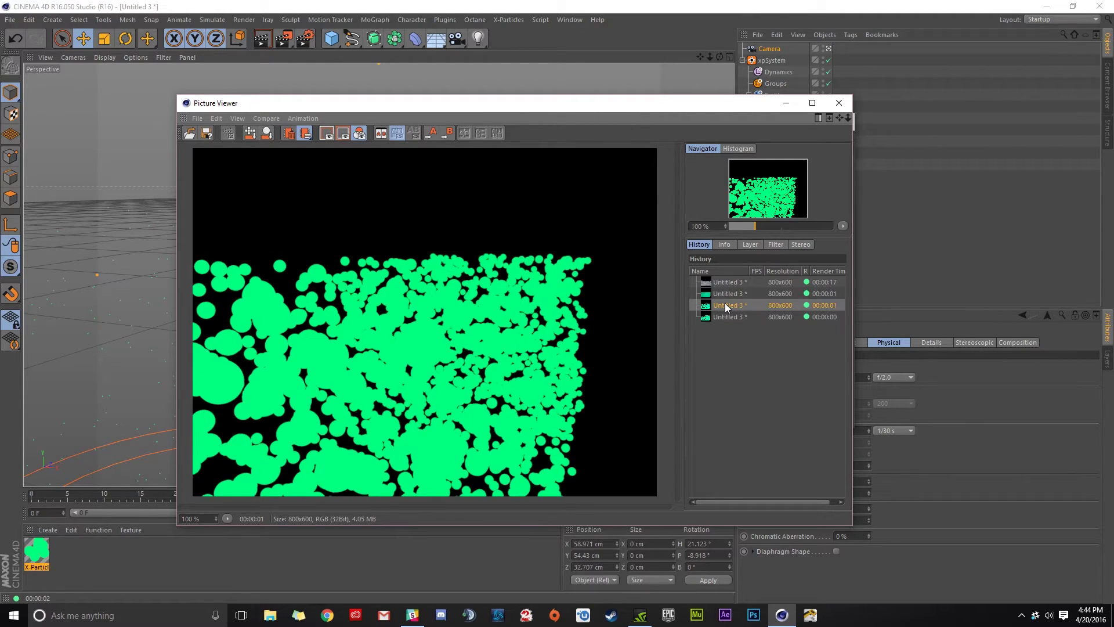
pyautogui.click(720, 317)
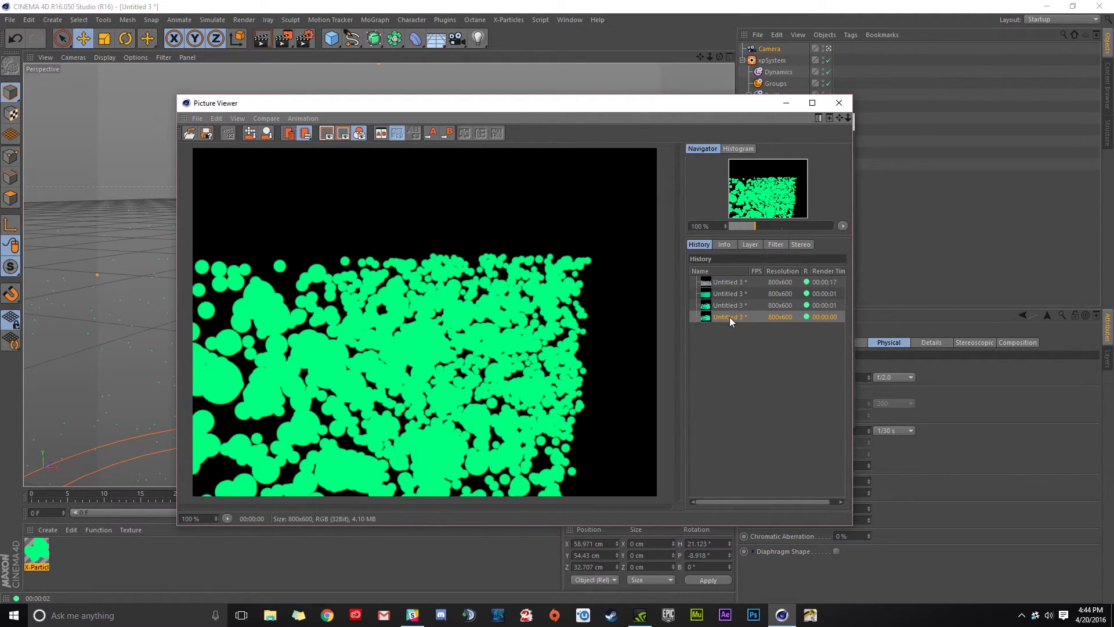
pyautogui.click(723, 307)
pyautogui.click(726, 316)
pyautogui.click(722, 308)
pyautogui.click(728, 315)
pyautogui.click(723, 308)
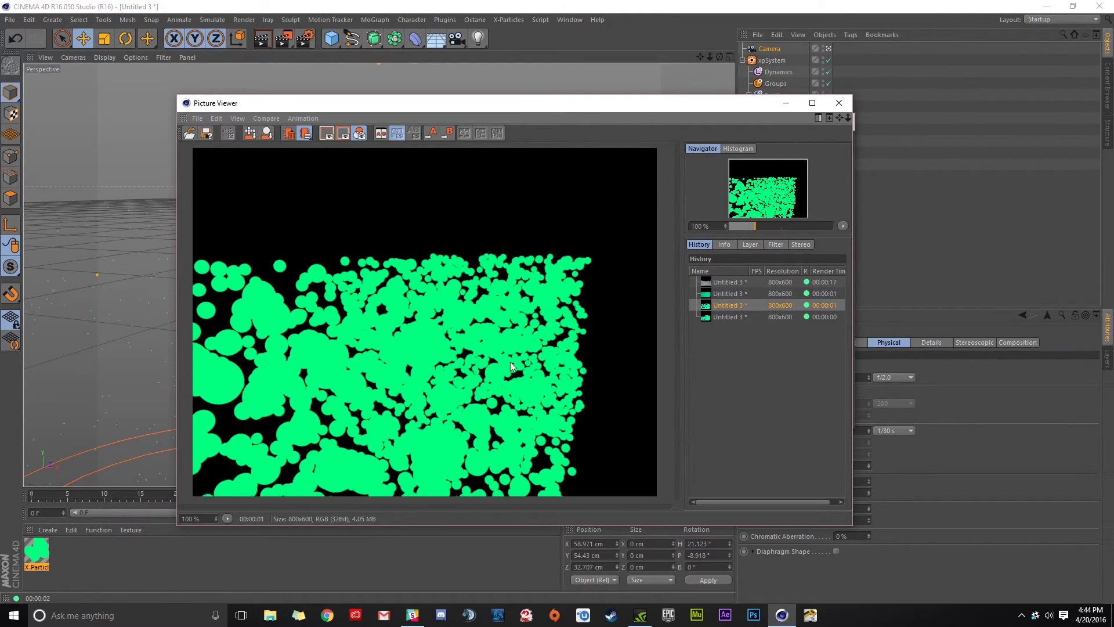
pyautogui.click(721, 317)
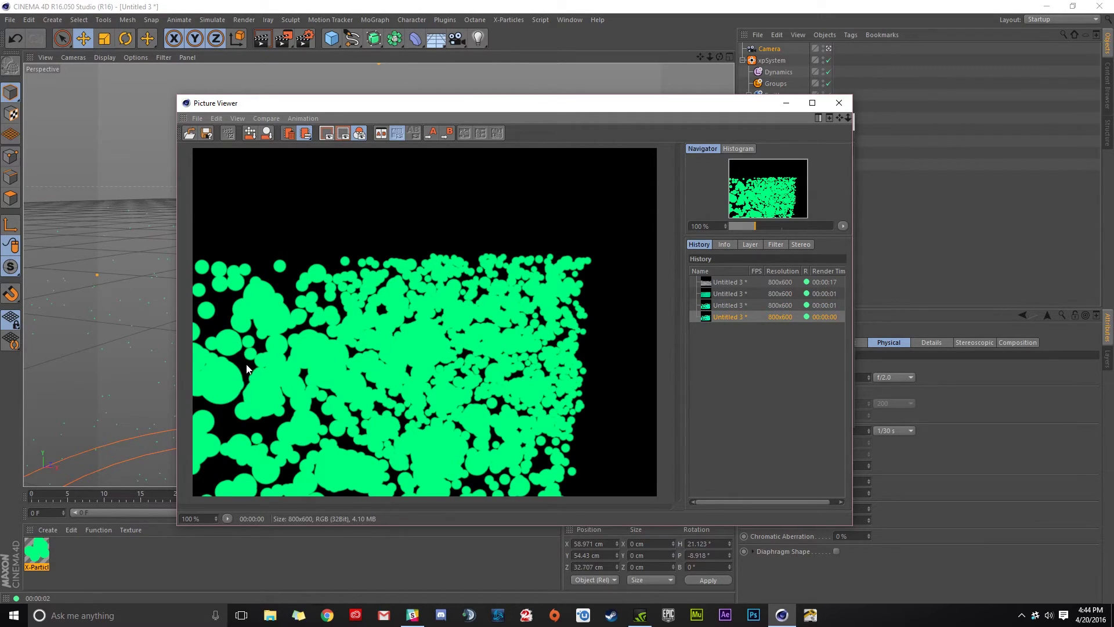
pyautogui.click(736, 306)
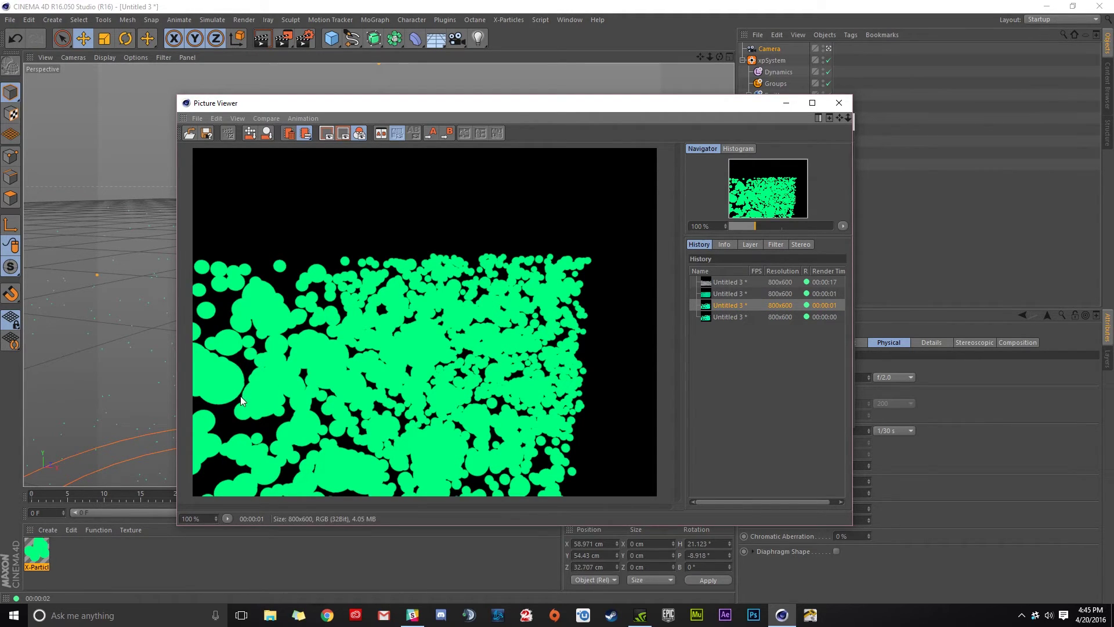
# Step: Zoom into the render and flip between the two latest images with arrow keys
pyautogui.scroll(4, 252, 387)
pyautogui.moveTo(338, 381); pyautogui.dragTo(245, 344)
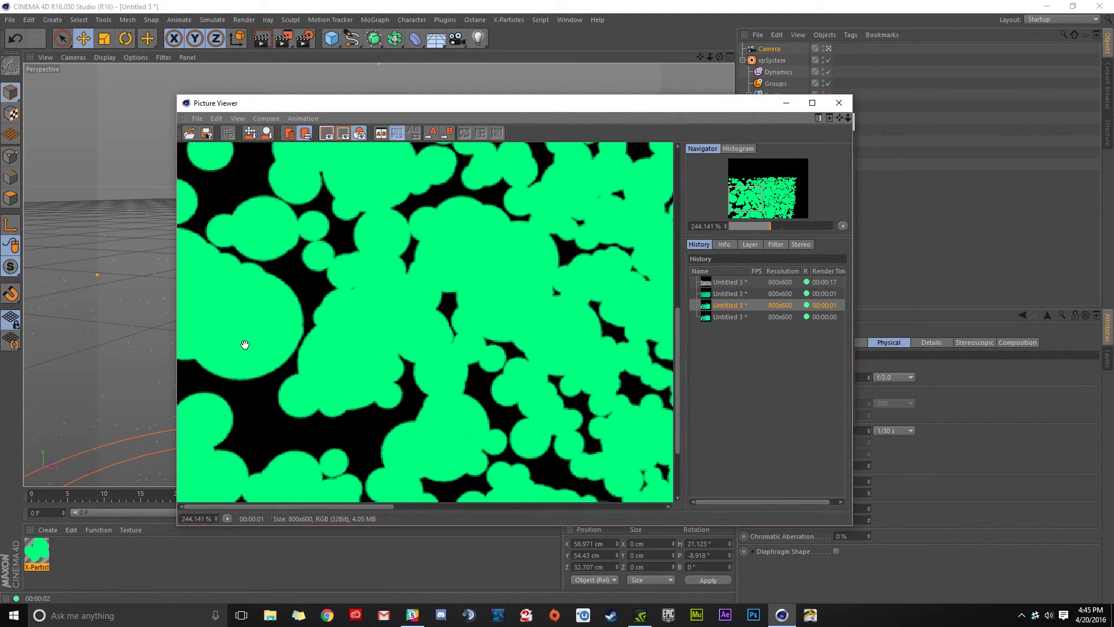
pyautogui.scroll(1, 249, 343)
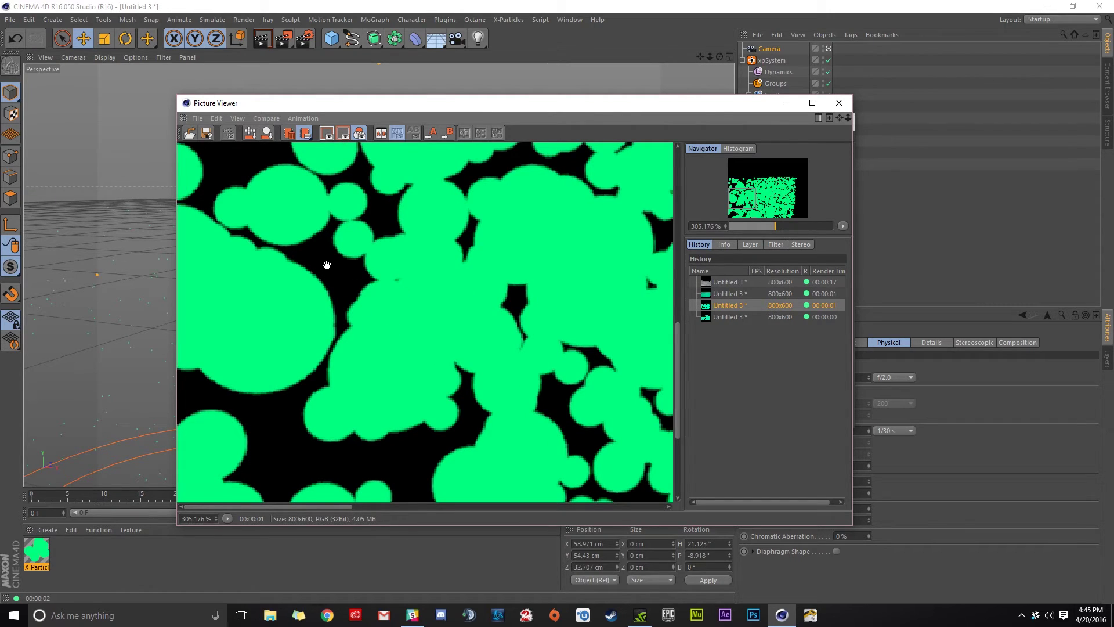
pyautogui.press('Down')
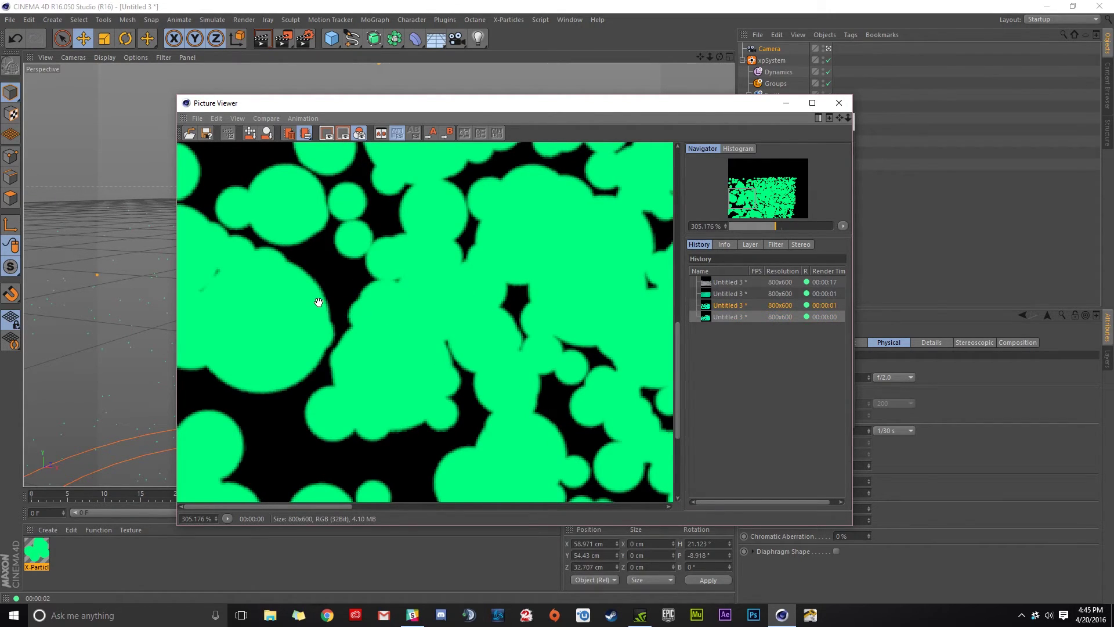
pyautogui.press('Up')
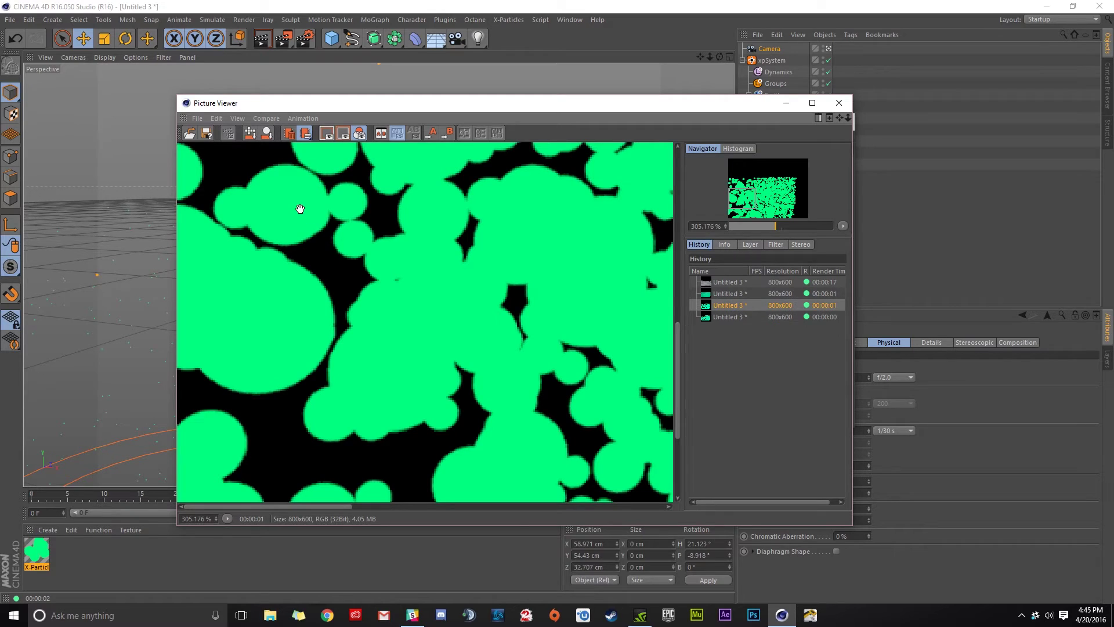
pyautogui.press('Down')
pyautogui.press('Up')
pyautogui.press('Down')
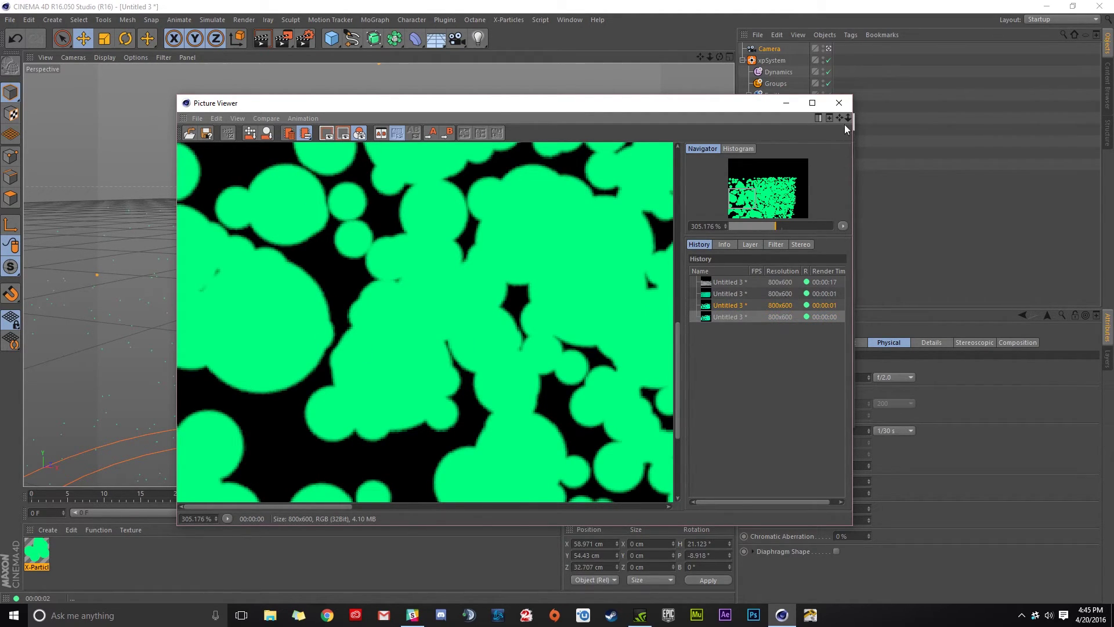
# Step: Turn off X-Particles High Q Render and enable Depth Of Field in the Physical renderer settings
pyautogui.click(839, 103)
pyautogui.hotkey('ctrl', 'b')
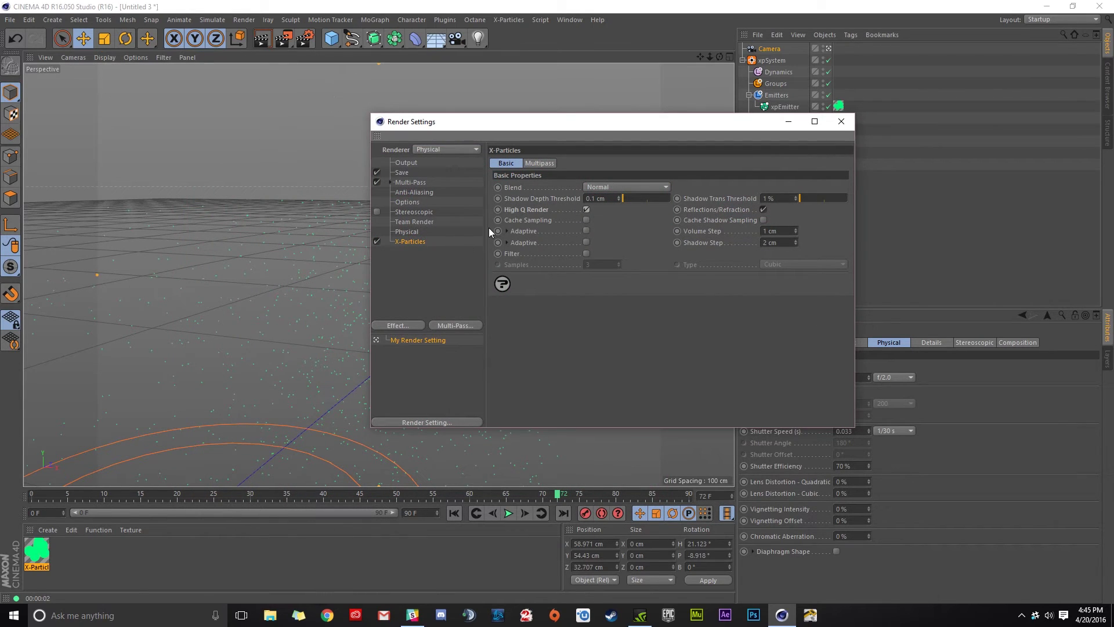
pyautogui.click(586, 210)
pyautogui.click(408, 231)
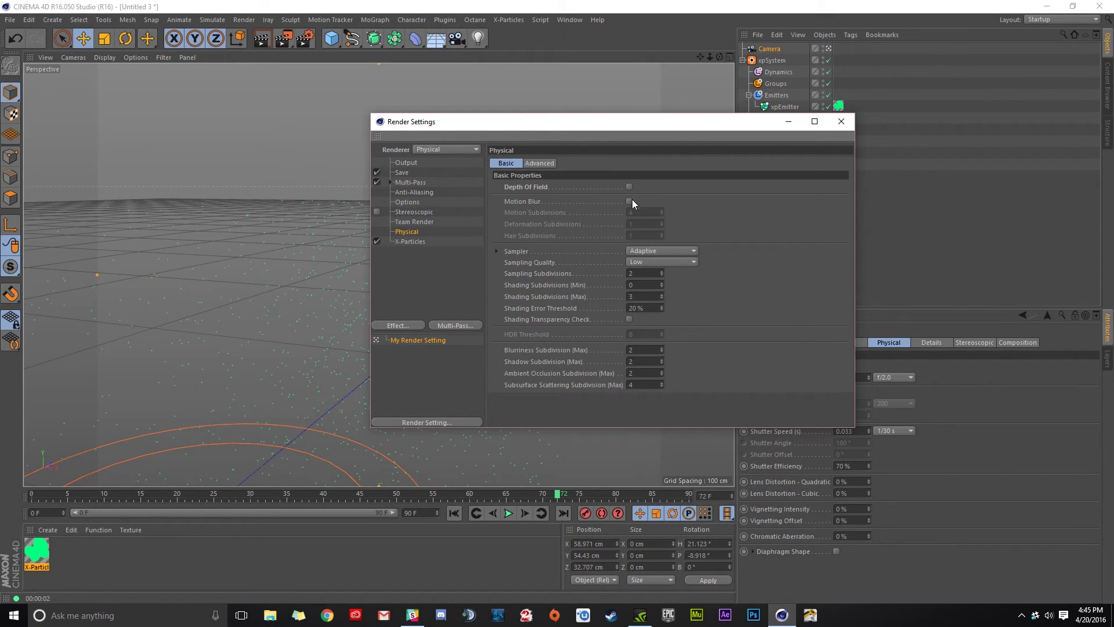
pyautogui.click(409, 242)
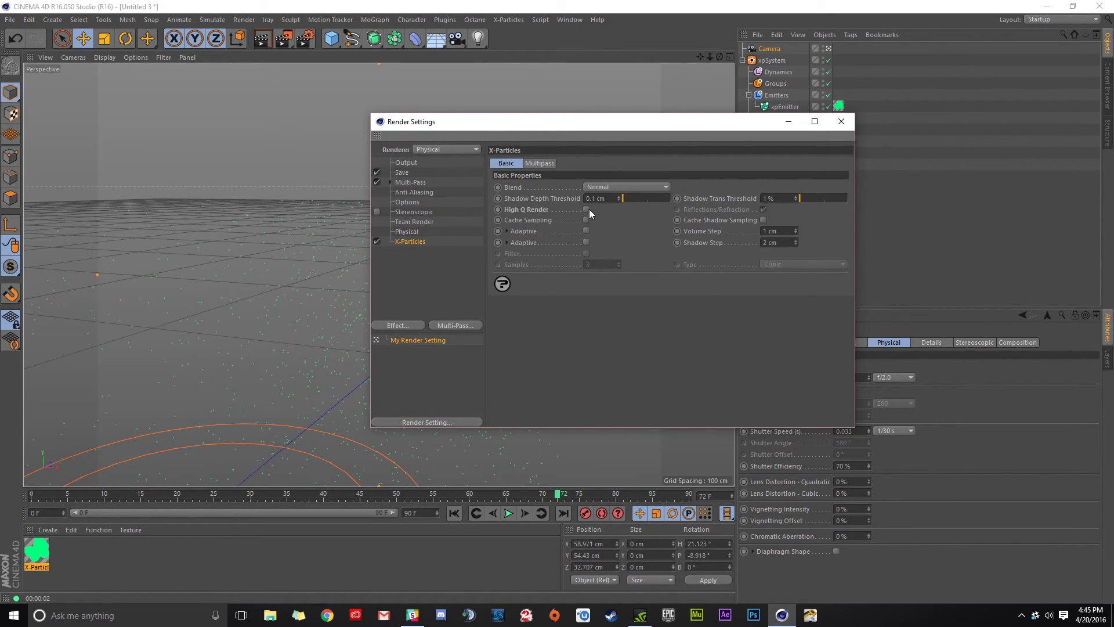
pyautogui.click(410, 231)
pyautogui.click(458, 222)
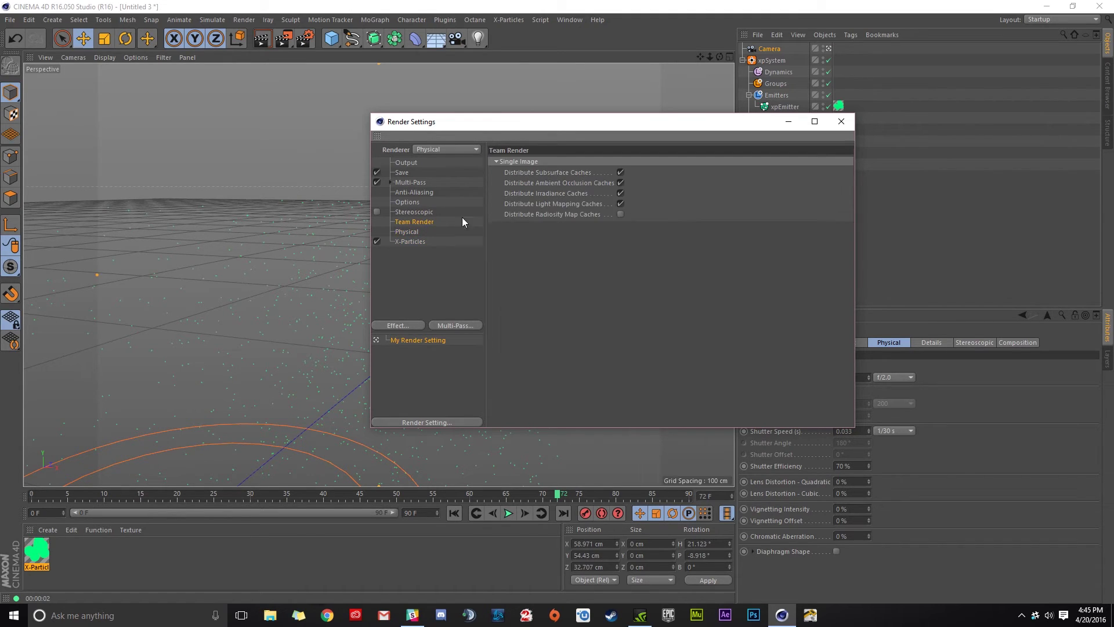
pyautogui.click(406, 232)
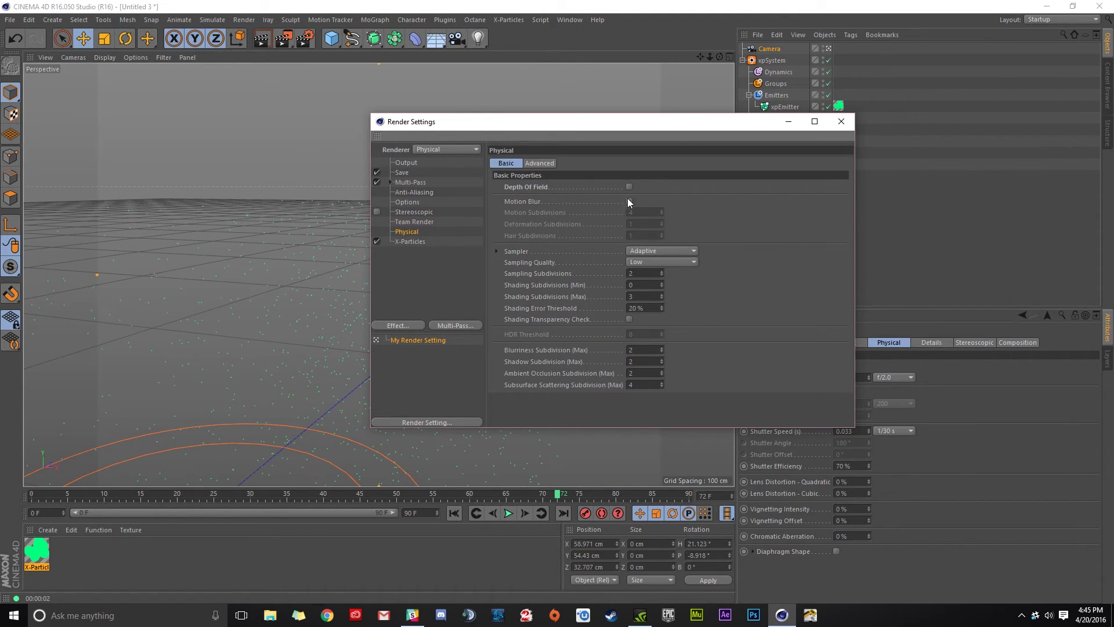
pyautogui.click(629, 186)
# Step: Render the scene to the Picture Viewer as a fifth 800x600 depth-of-field render
pyautogui.click(283, 38)
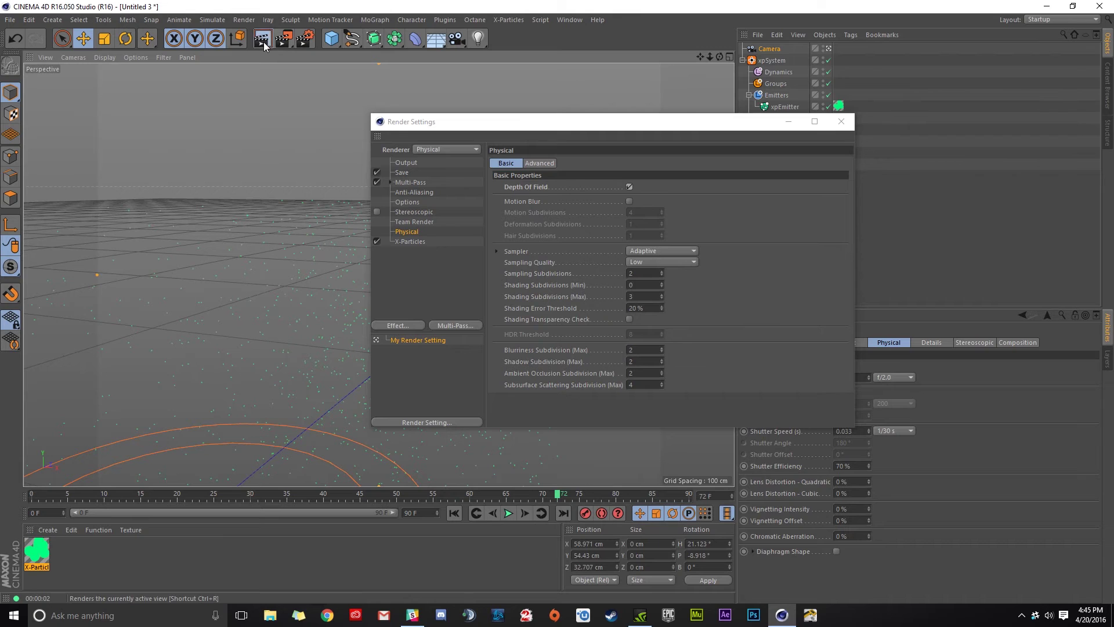
pyautogui.moveTo(544, 124); pyautogui.dragTo(861, 136)
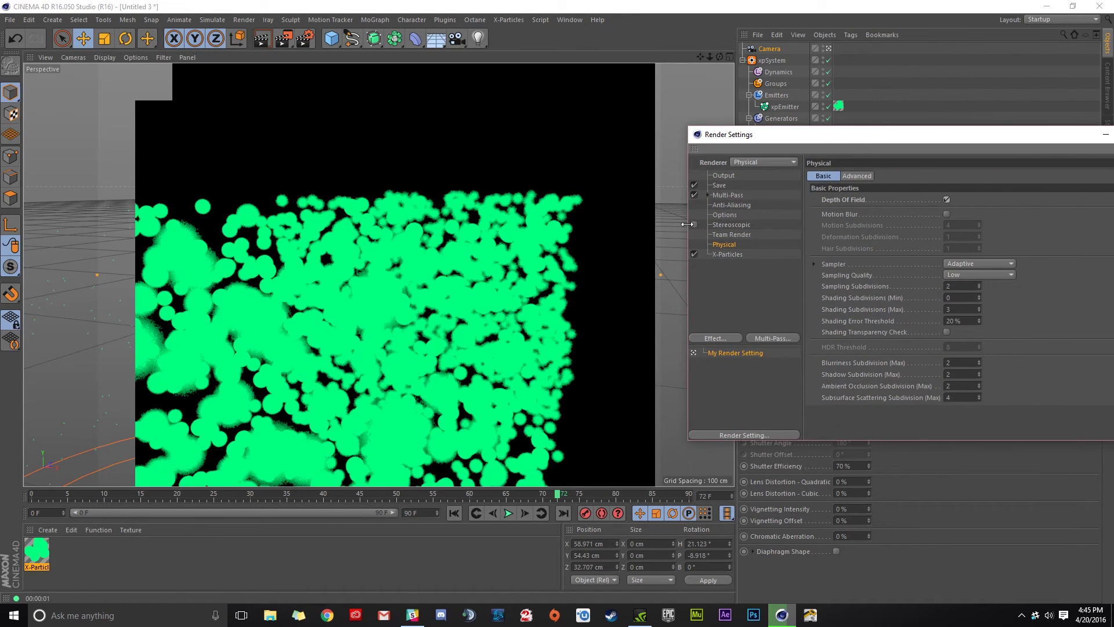
pyautogui.click(590, 290)
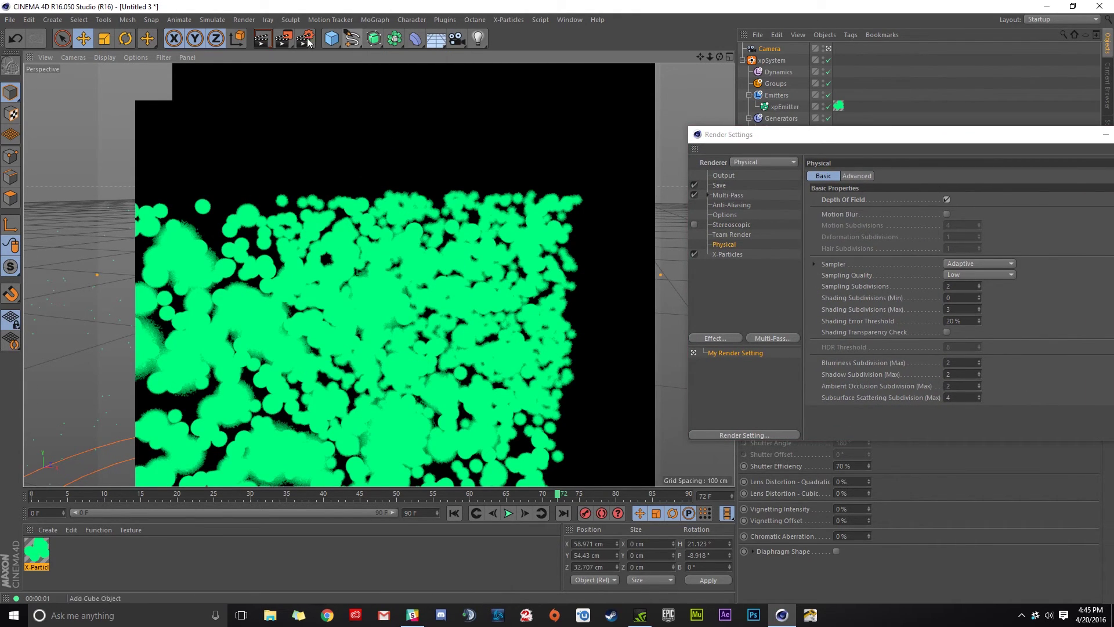
pyautogui.click(284, 41)
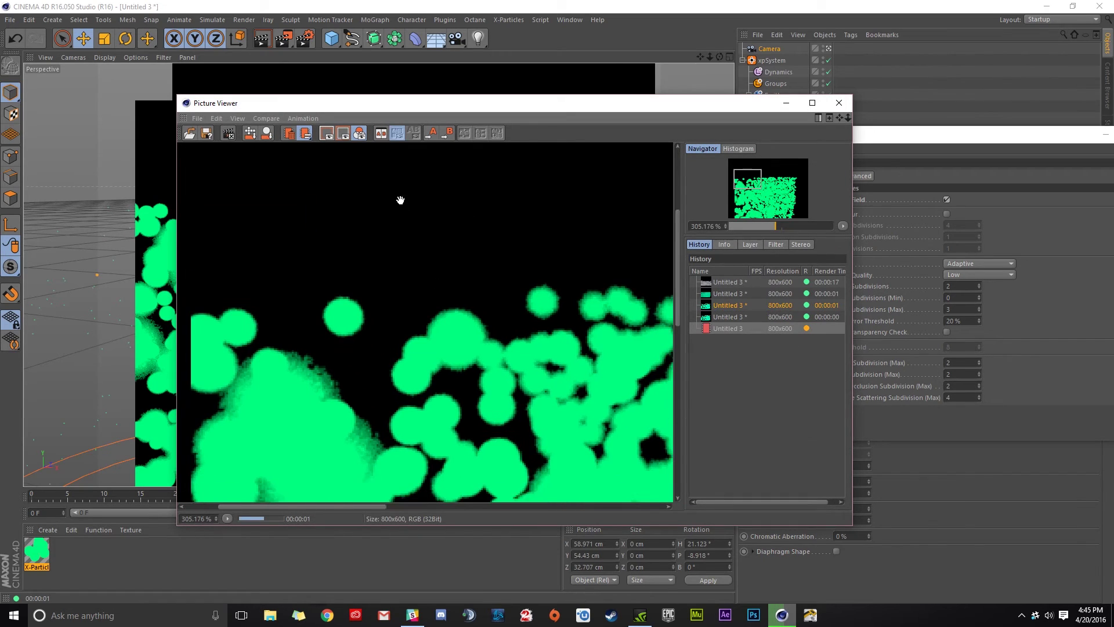
pyautogui.scroll(-5, 274, 319)
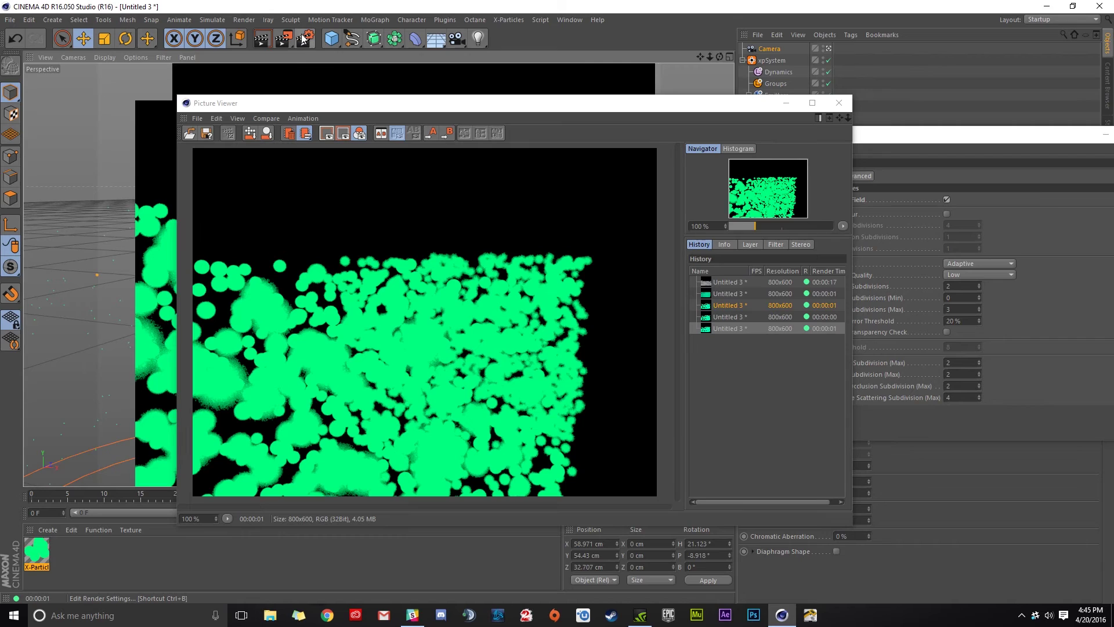
# Step: Set the Physical renderer's Sampler to Progressive
pyautogui.click(959, 139)
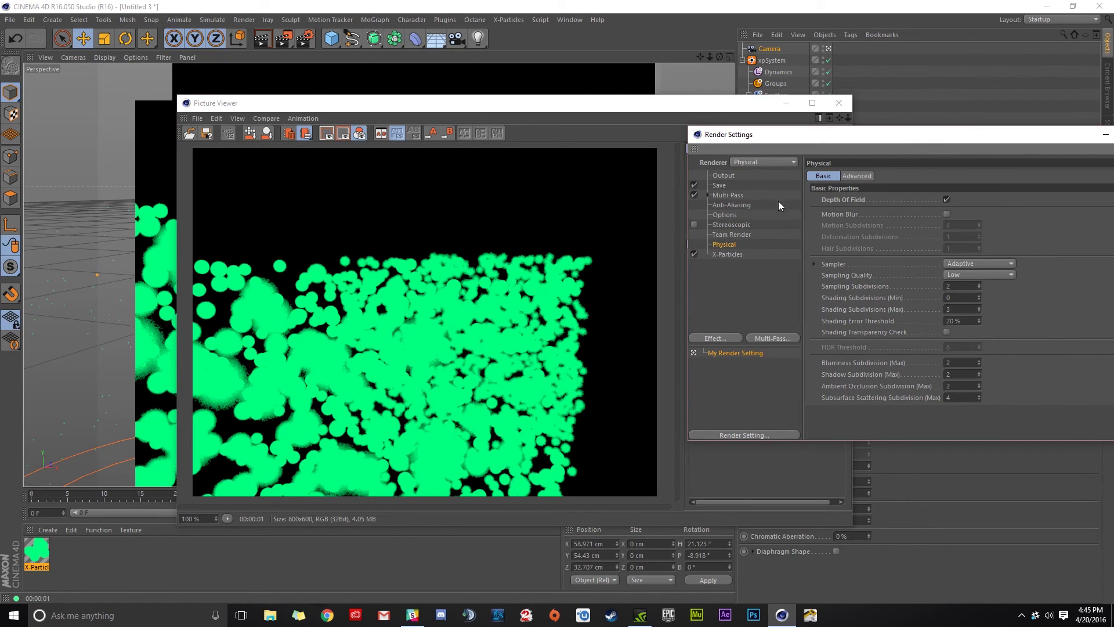
pyautogui.click(979, 262)
pyautogui.click(979, 296)
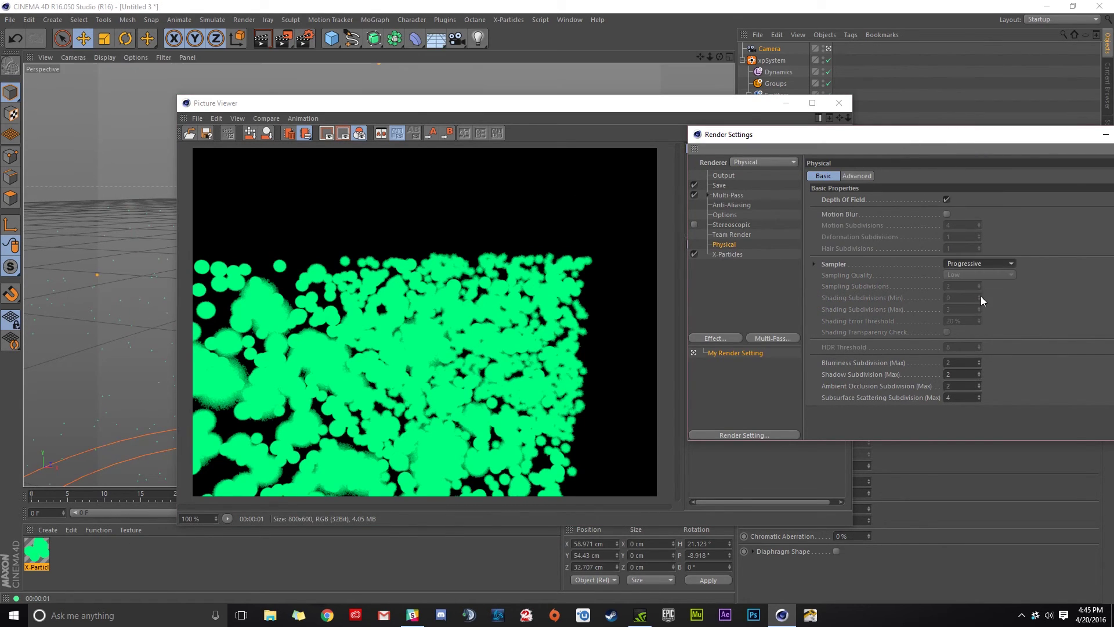
# Step: Close Render Settings and start a sixth progressive render in the Picture Viewer
pyautogui.moveTo(1063, 133); pyautogui.dragTo(916, 133)
pyautogui.click(1011, 134)
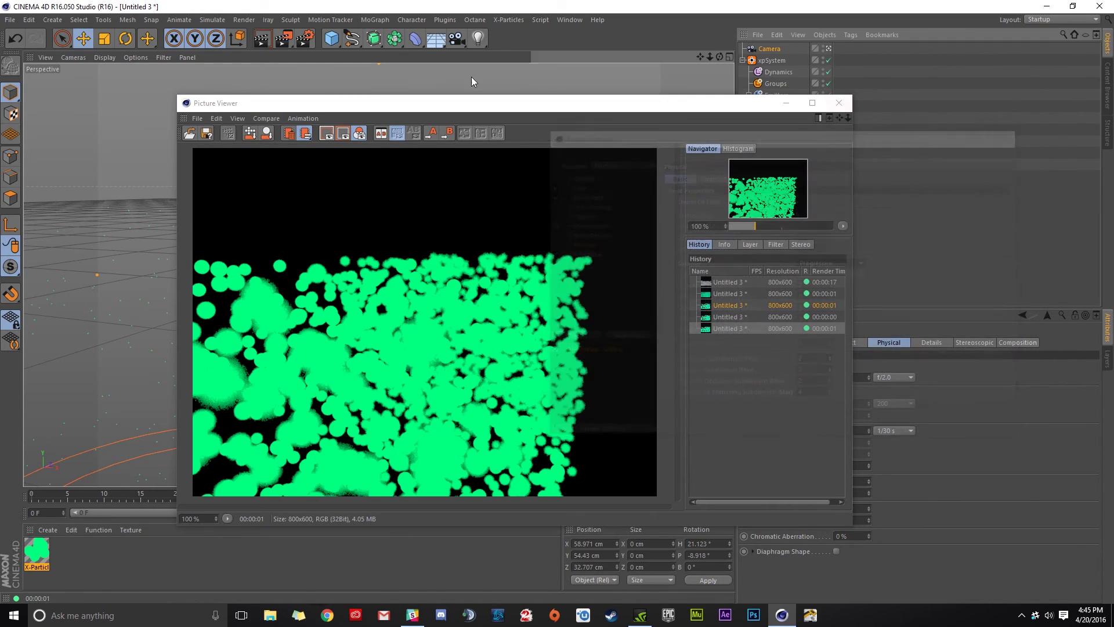
pyautogui.click(275, 37)
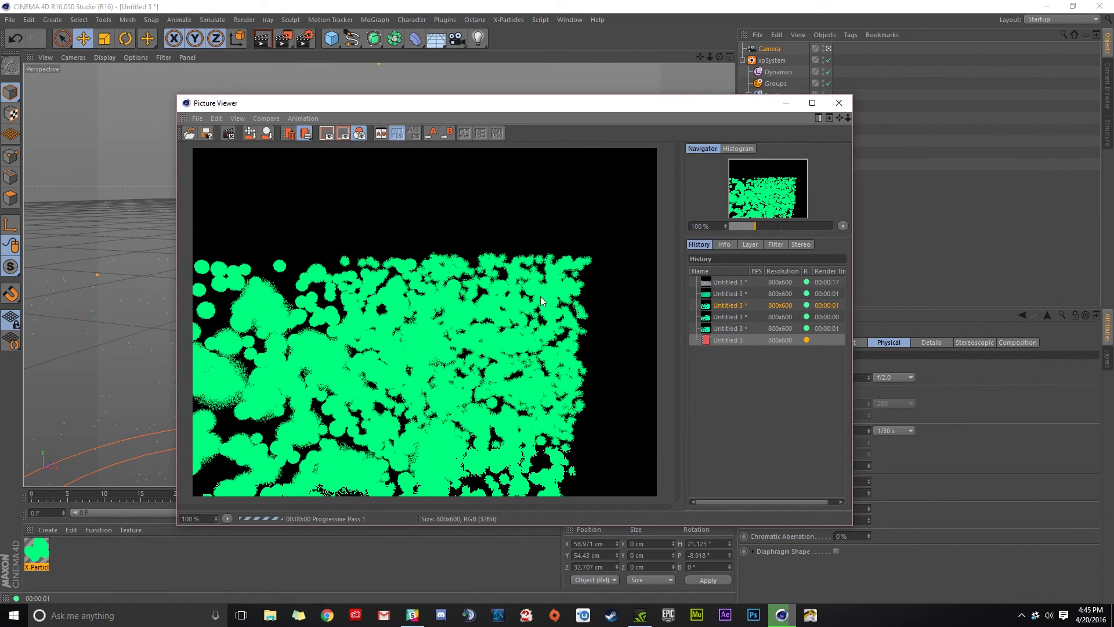